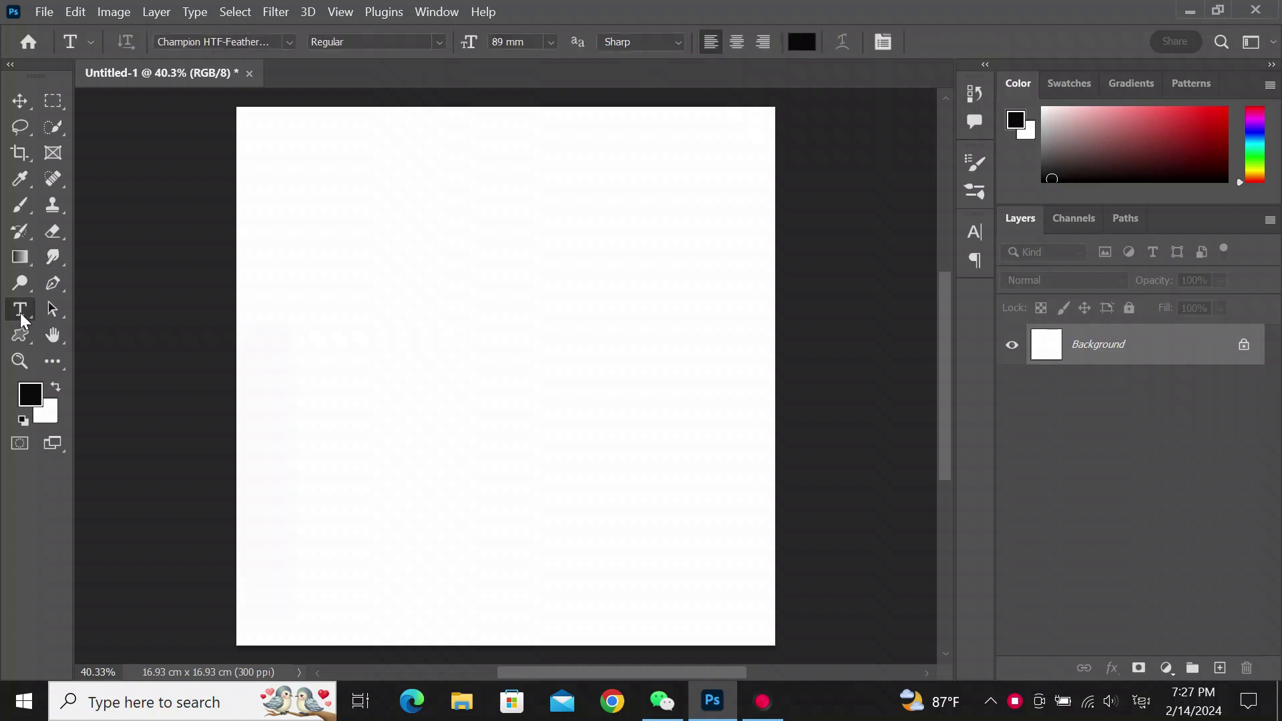
- Start a horizontal text layer on the canvas at 33 mm size and type the letter C
right_click(22, 309)
click(127, 308)
drag(468, 50, 426, 53)
click(463, 354)
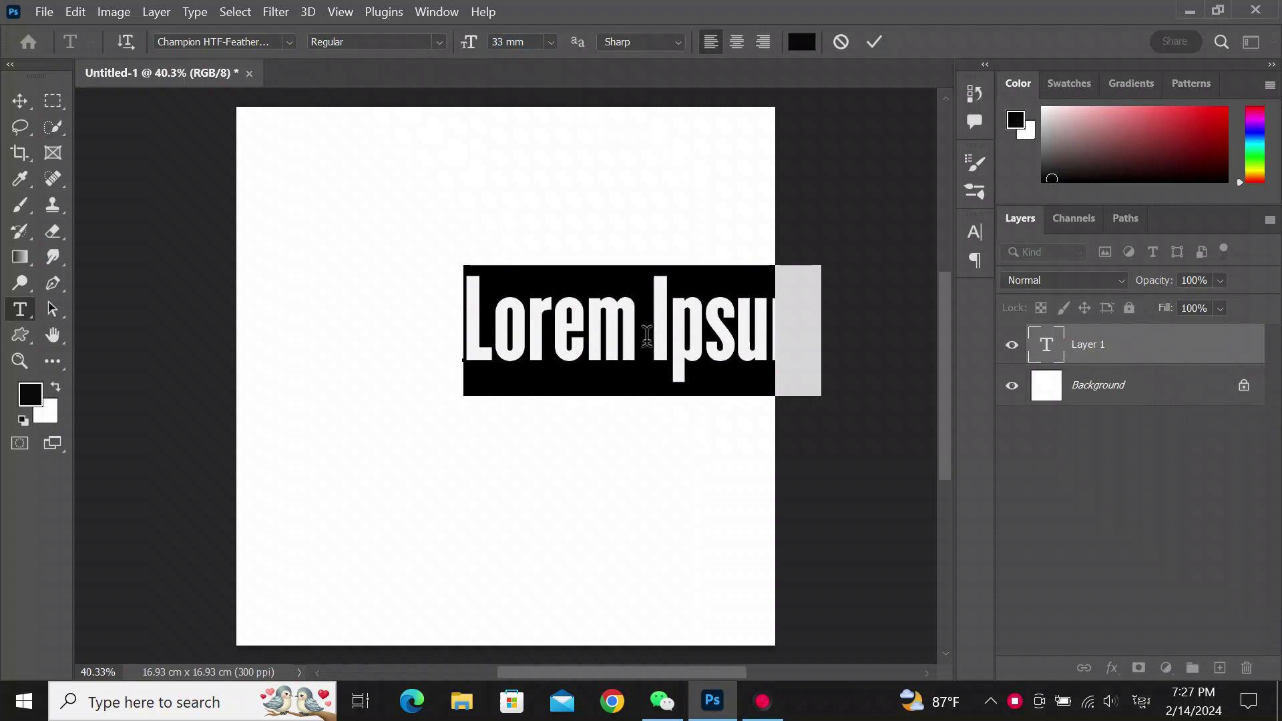
text(C)
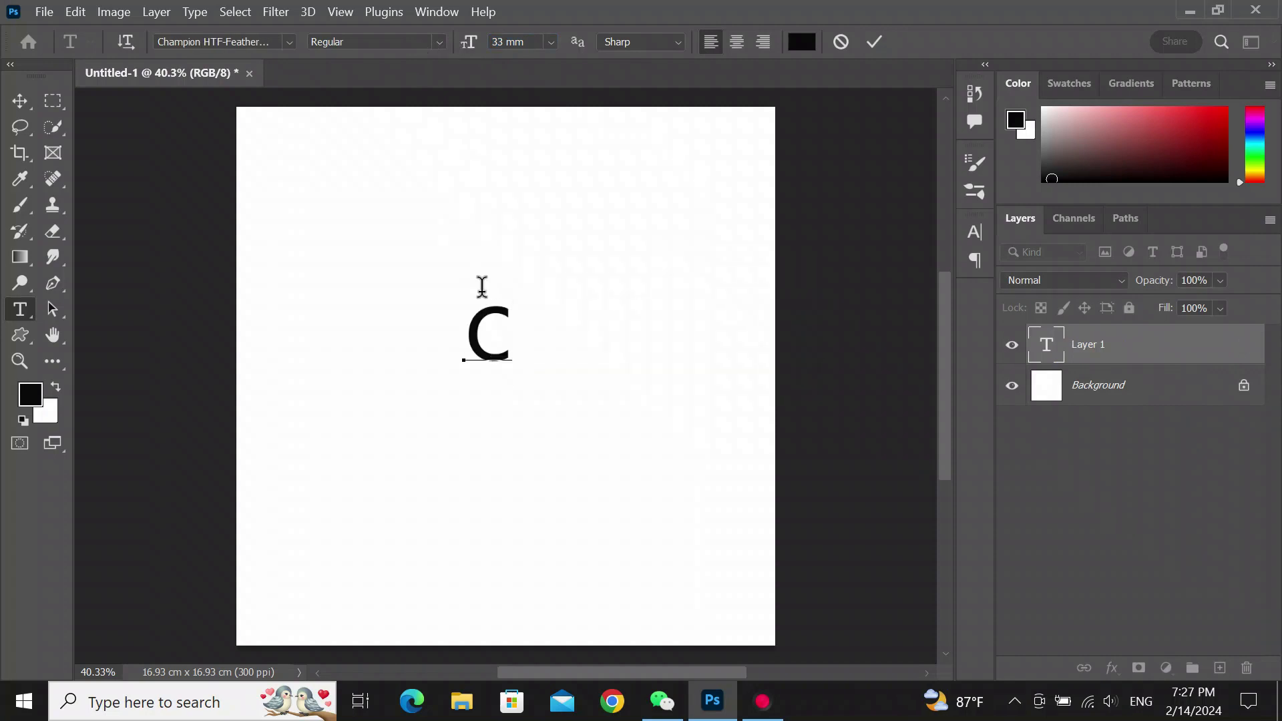
- Select the C and set its font to Champion HTF-Featherweight Regular at 94 mm
drag(498, 331, 463, 327)
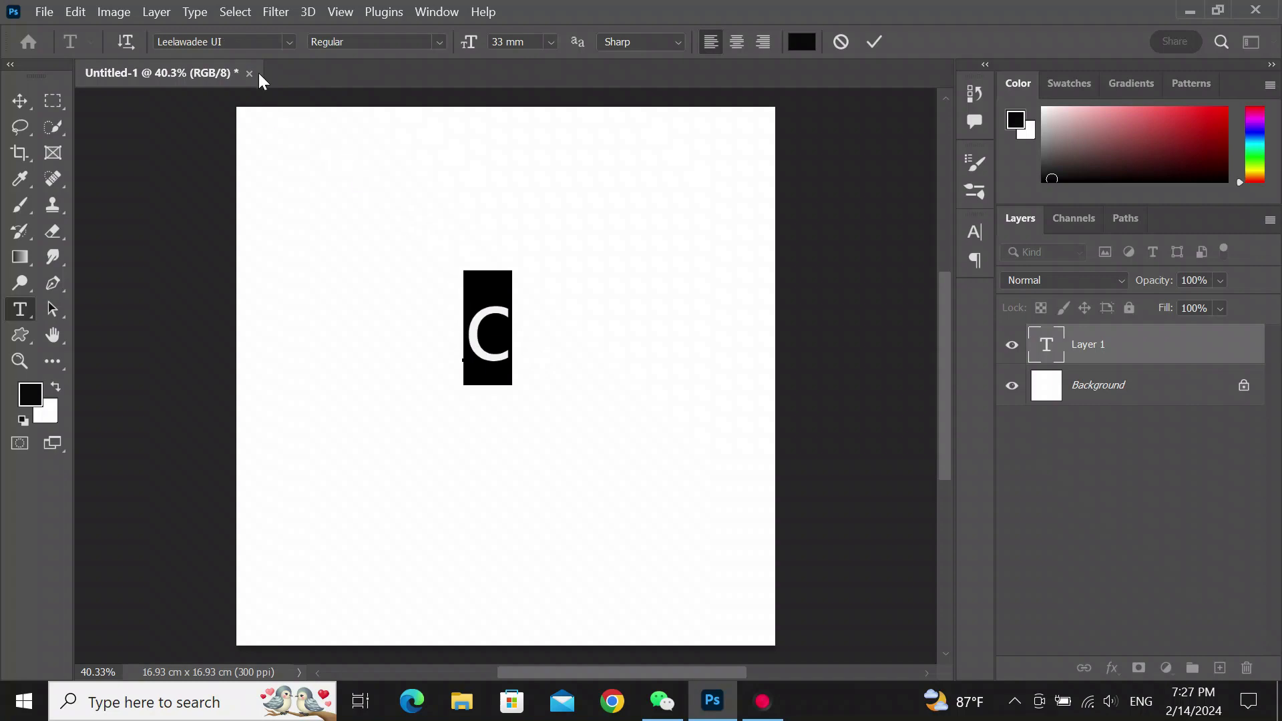
click(290, 45)
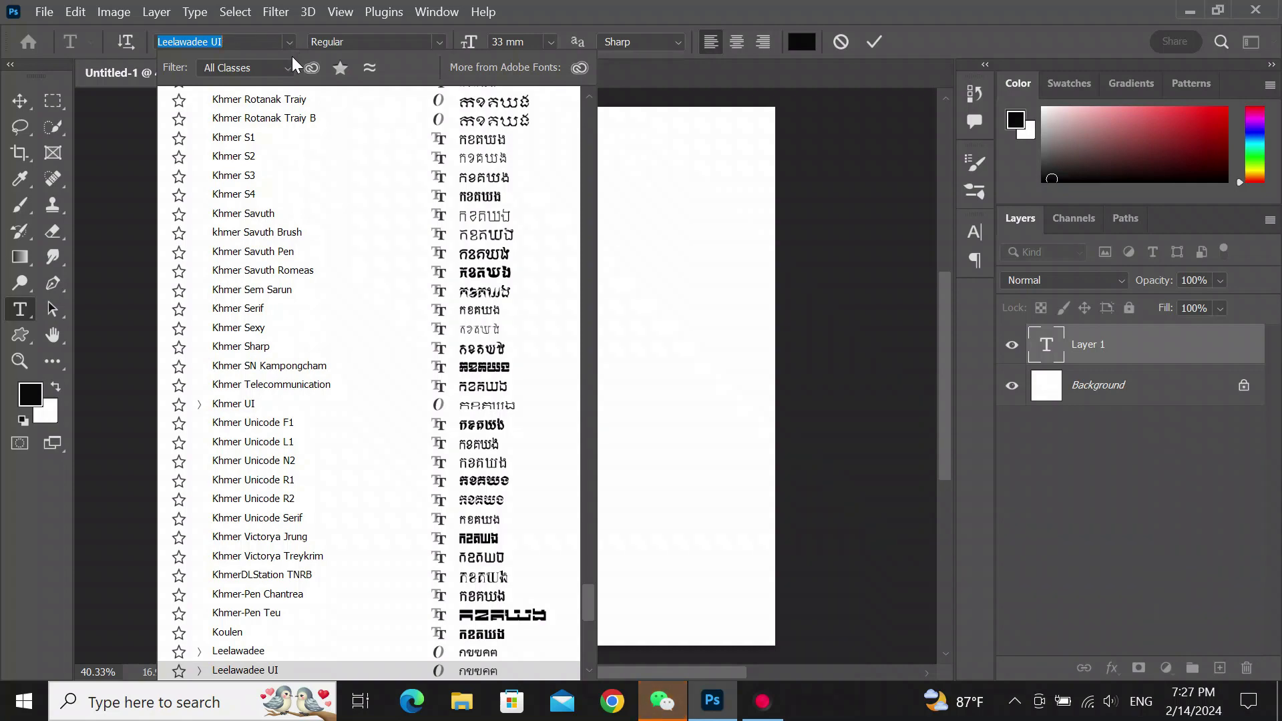
text(ch)
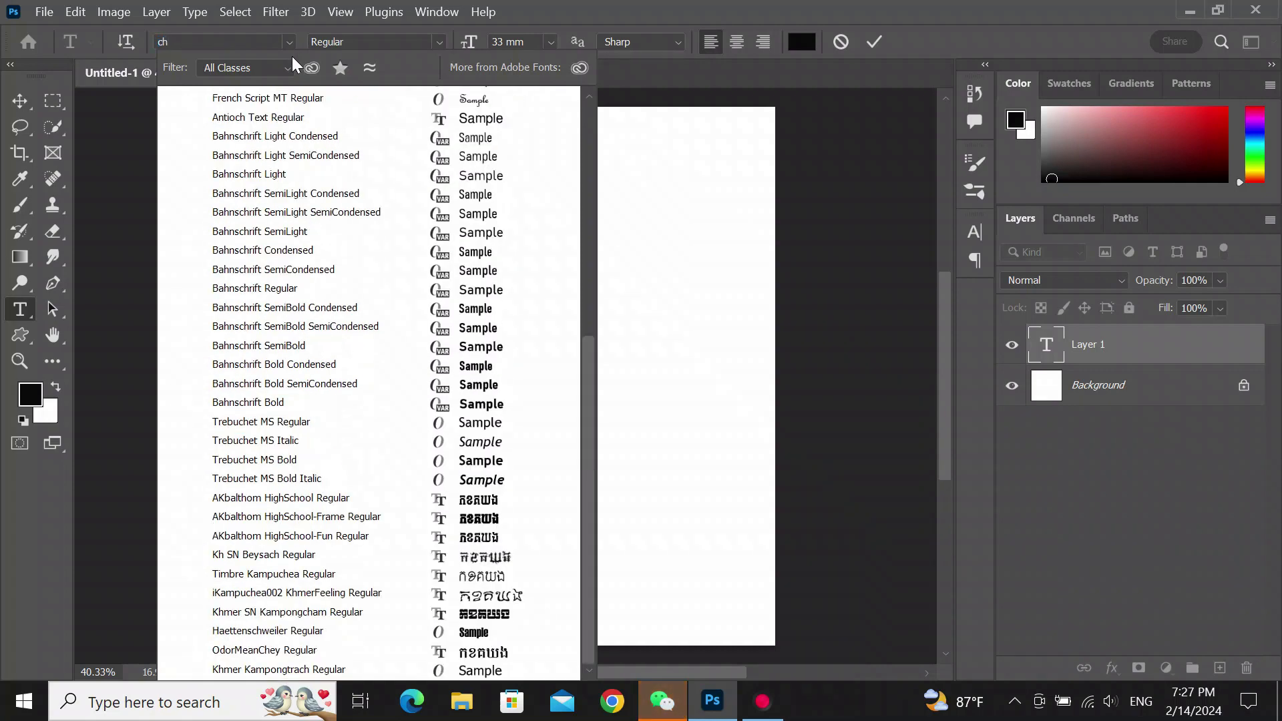
text(ampion HTF-Feather...)
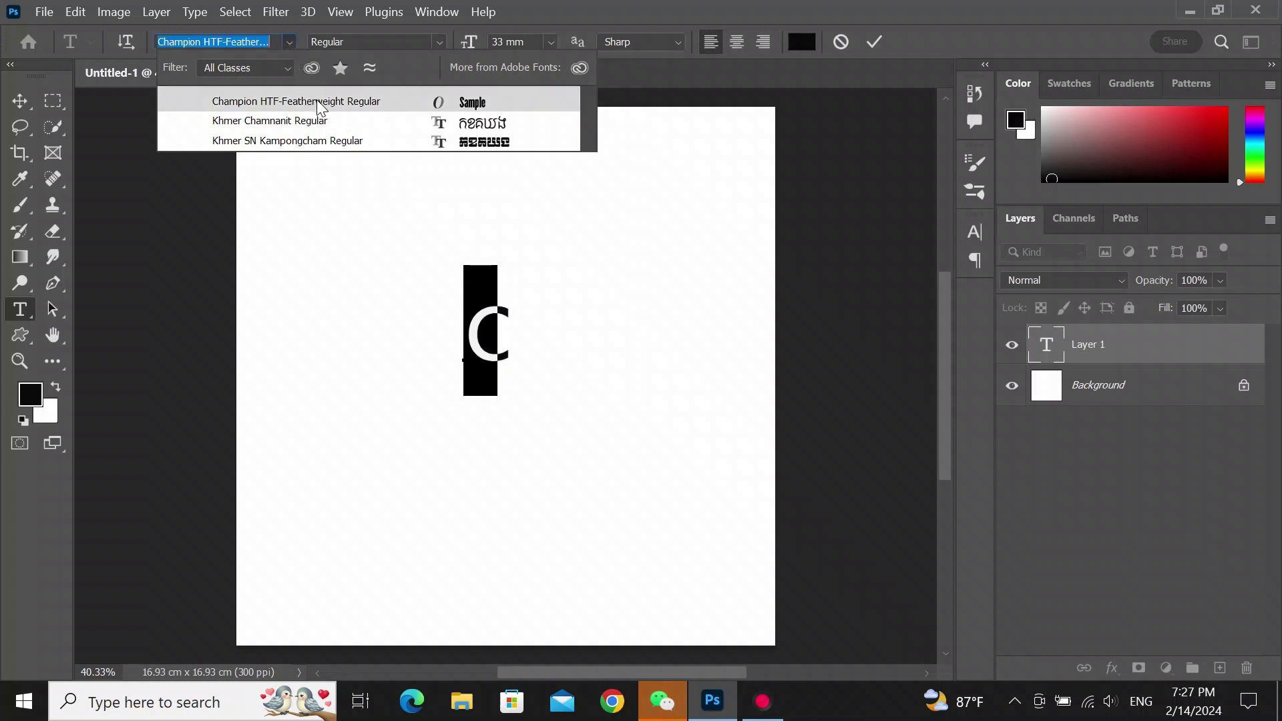
click(317, 102)
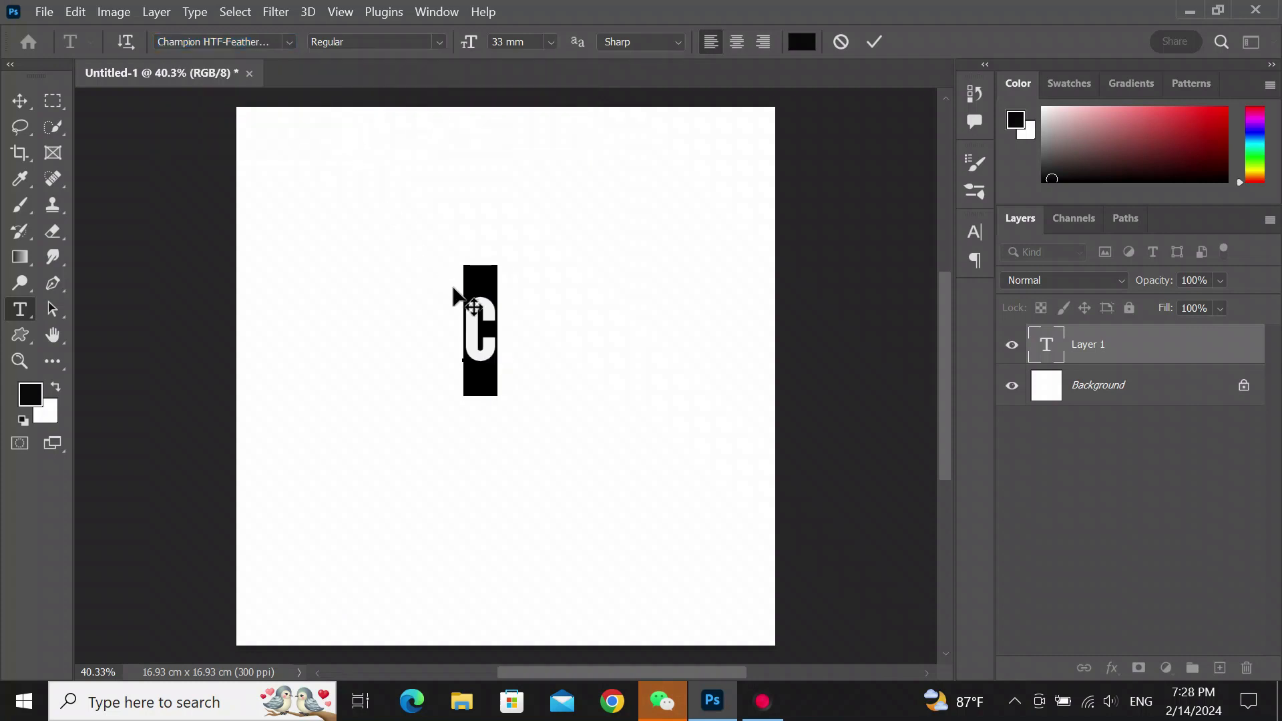
drag(472, 42, 533, 60)
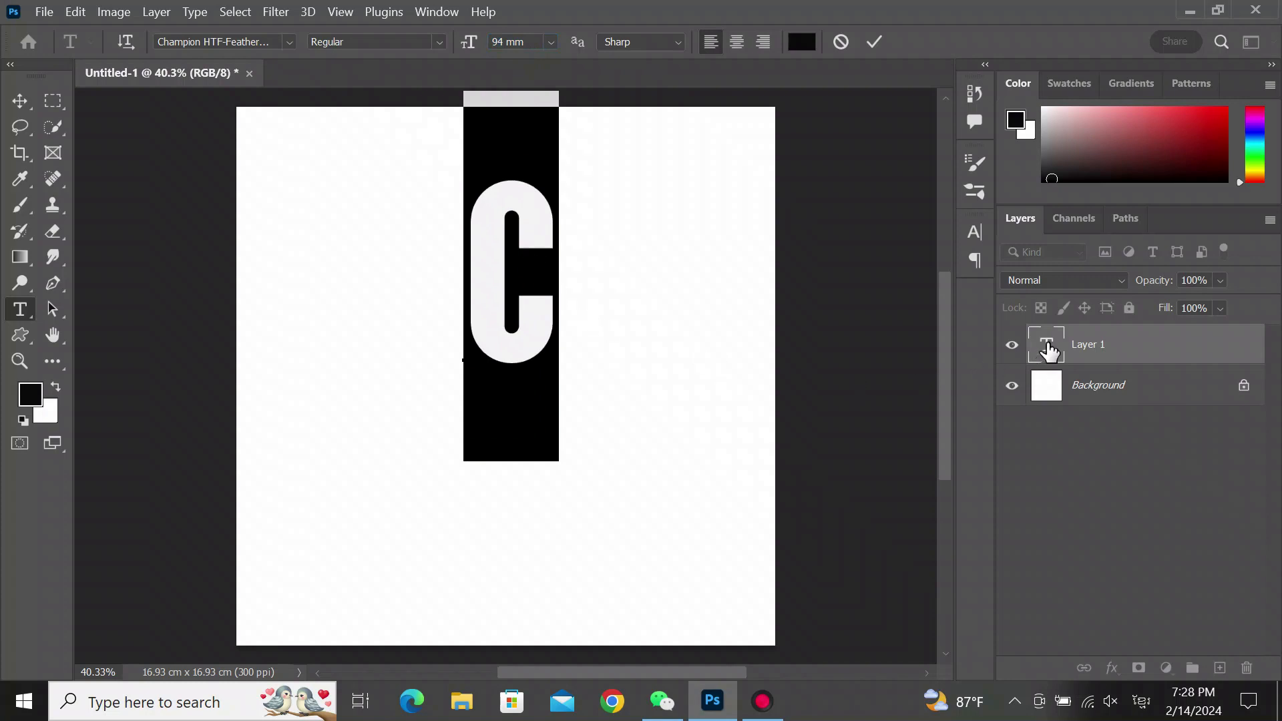
- Color the C mid gray and commit the text
scroll(1079, 154, up, 2)
scroll(1079, 154, down, 1)
scroll(1079, 154, down, 1)
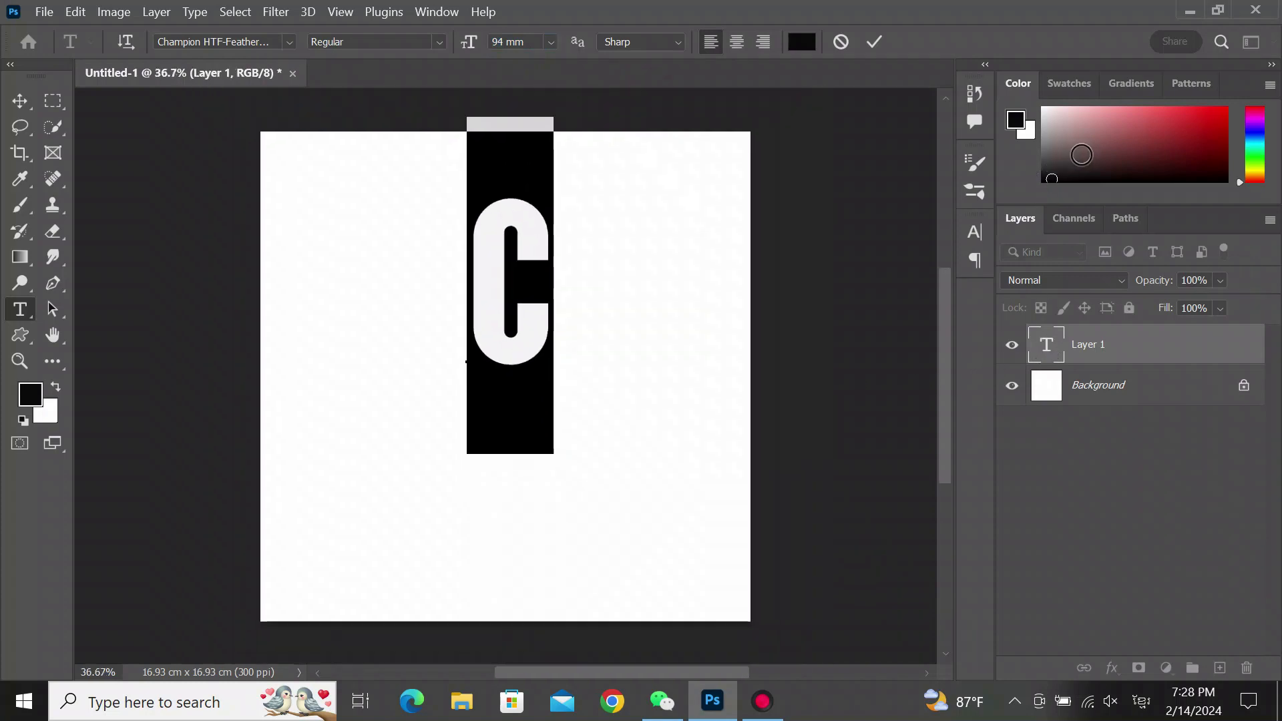
drag(1134, 202, 1138, 338)
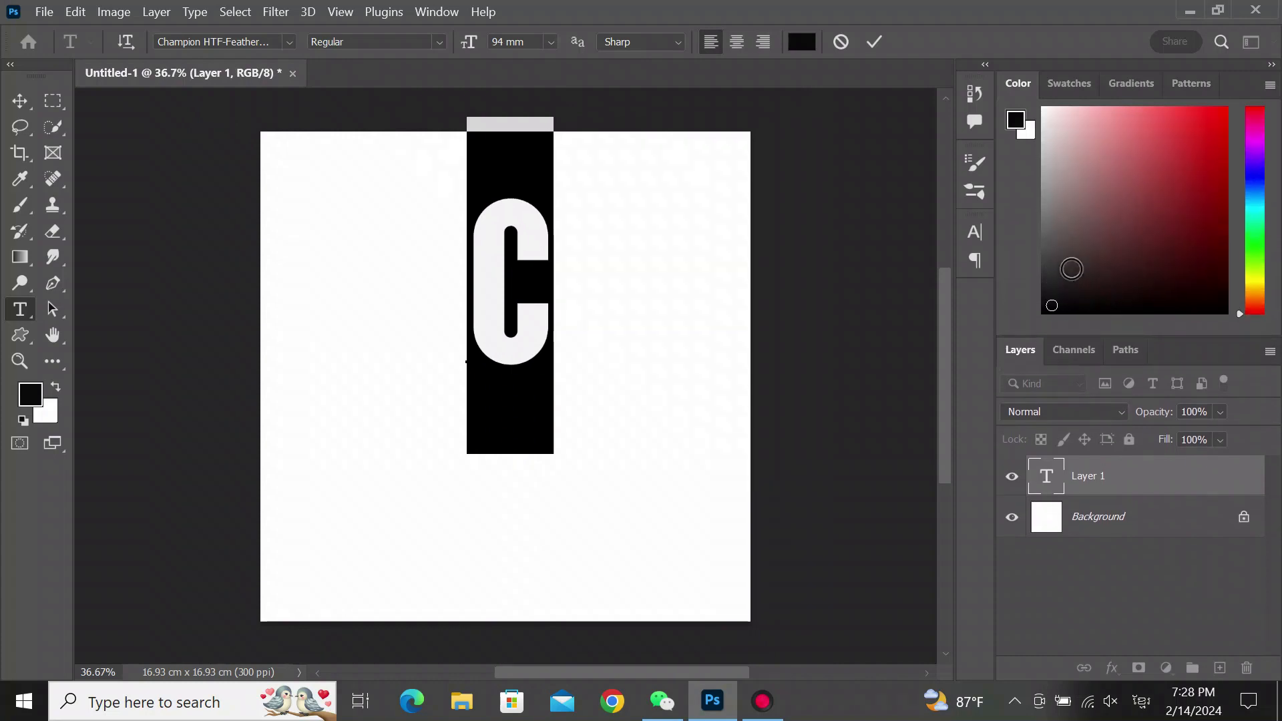
click(1047, 230)
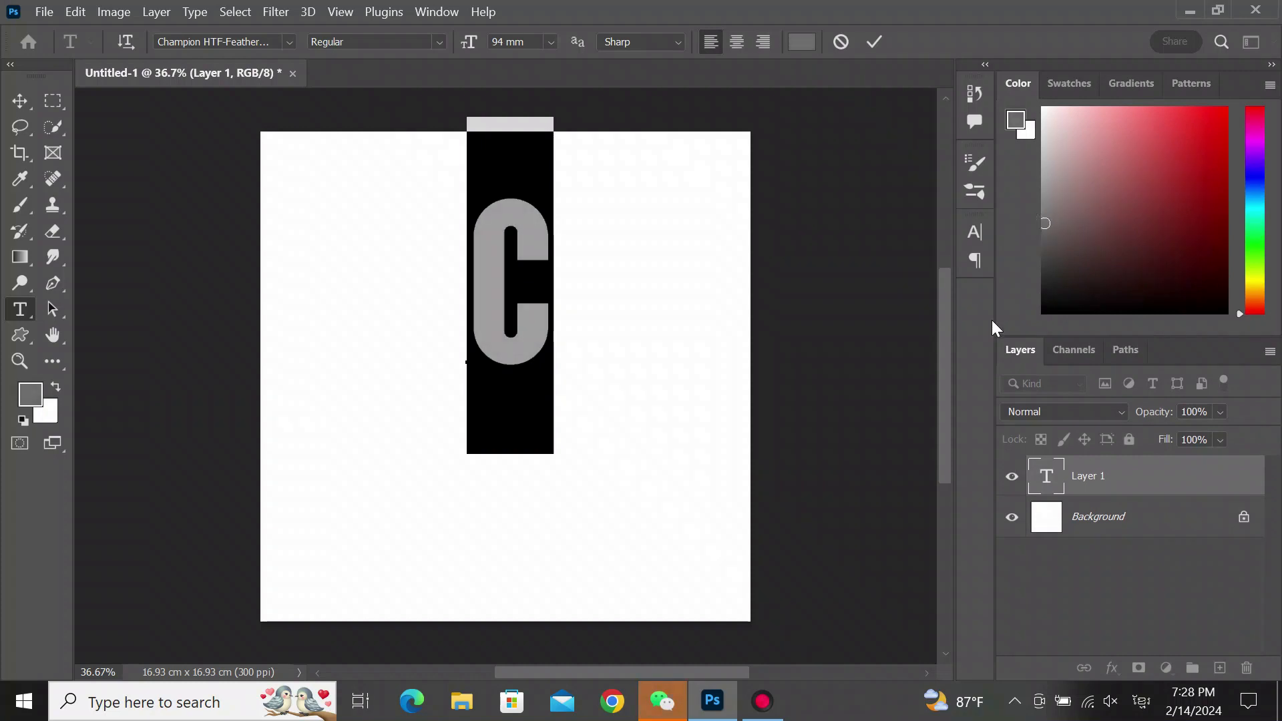
click(31, 102)
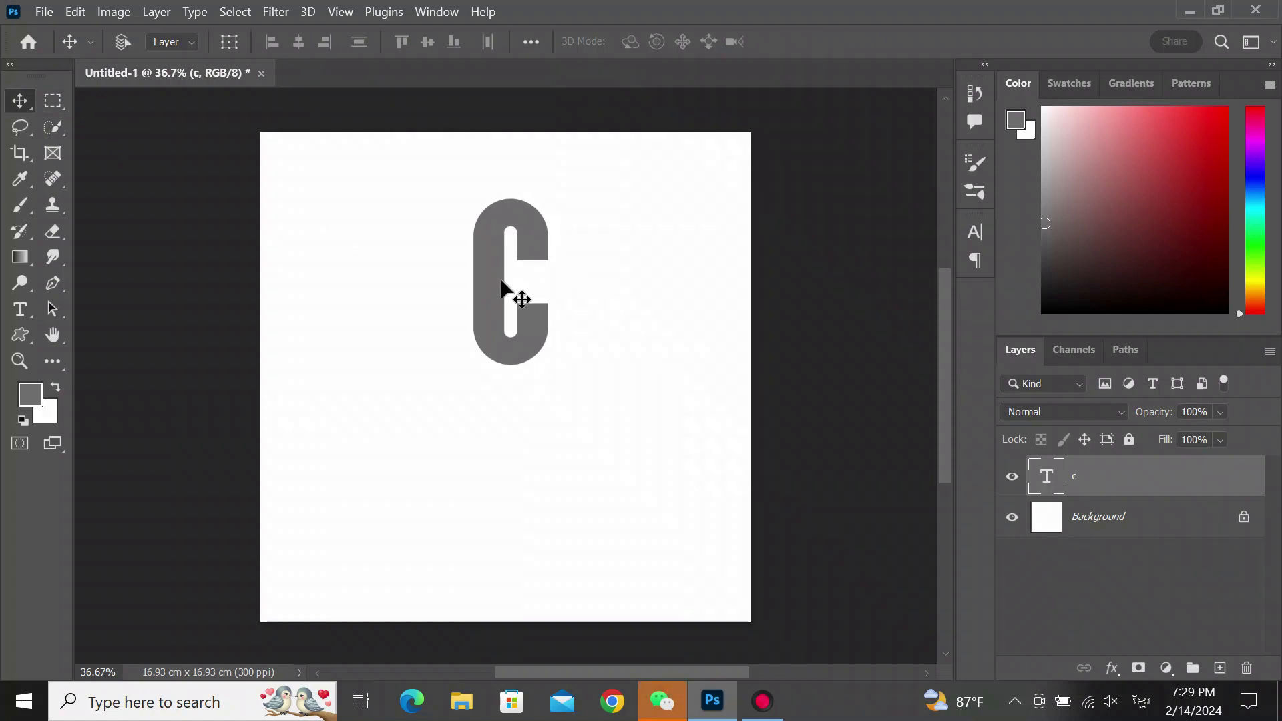
- Free transform the C, stretching it to about 202% width and 106% height, and apply it
key(ctrl+t)
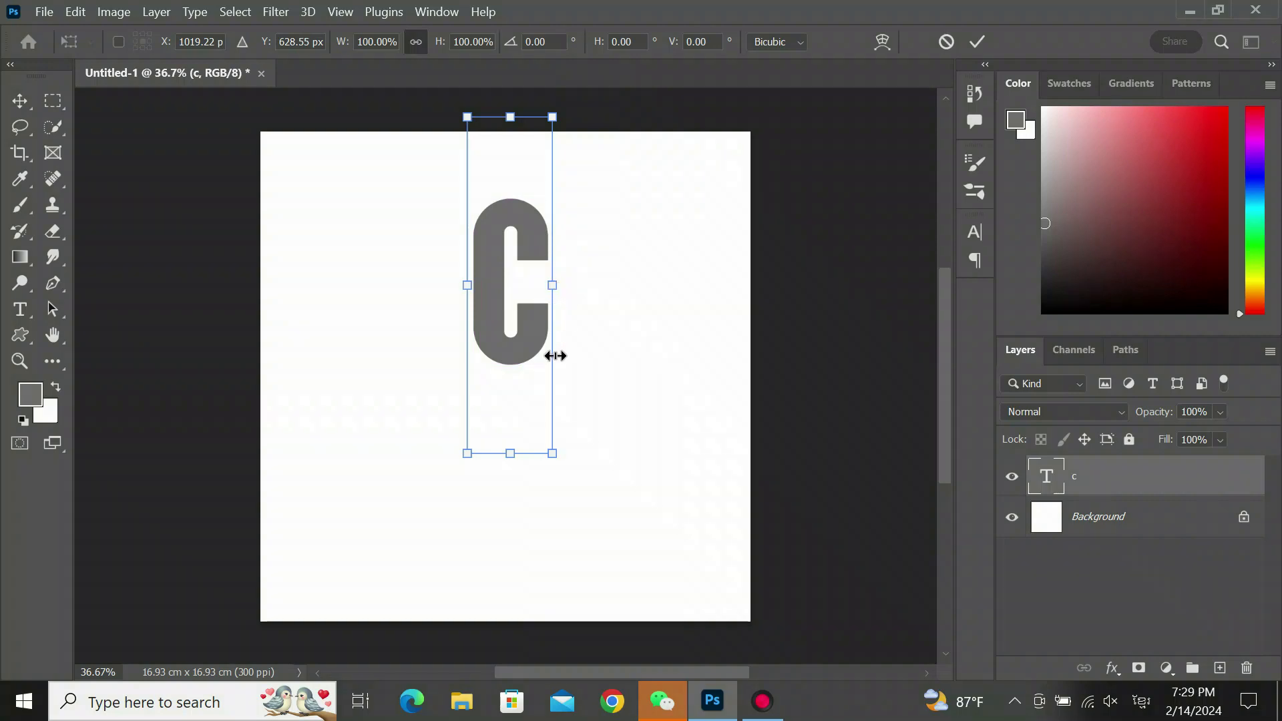
drag(553, 287, 628, 307)
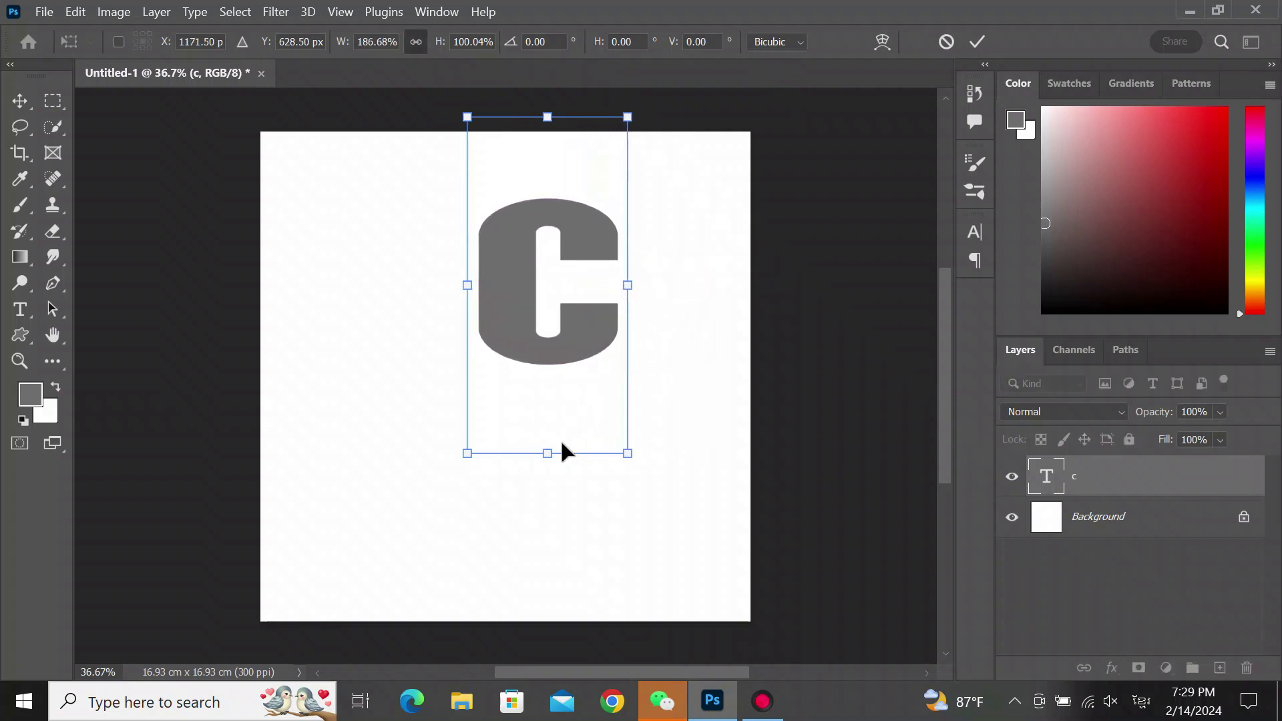
drag(548, 454, 551, 472)
drag(629, 293, 641, 294)
drag(549, 294, 495, 305)
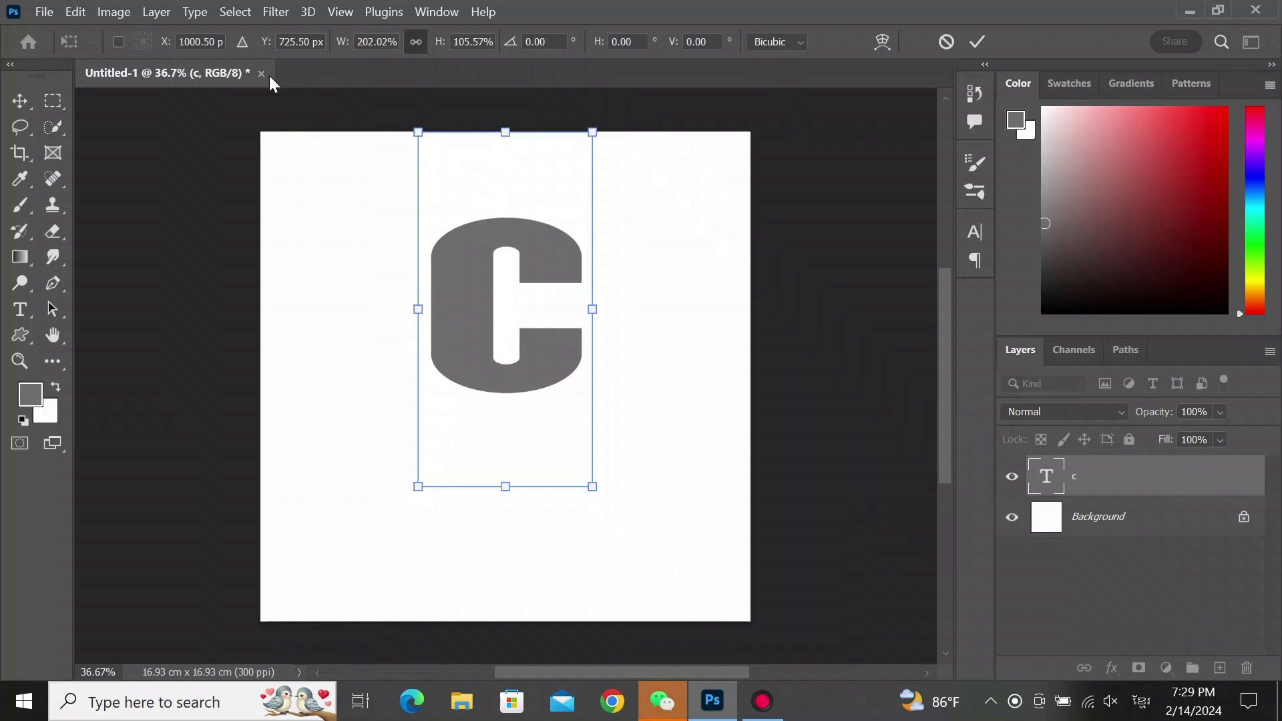
key(Return)
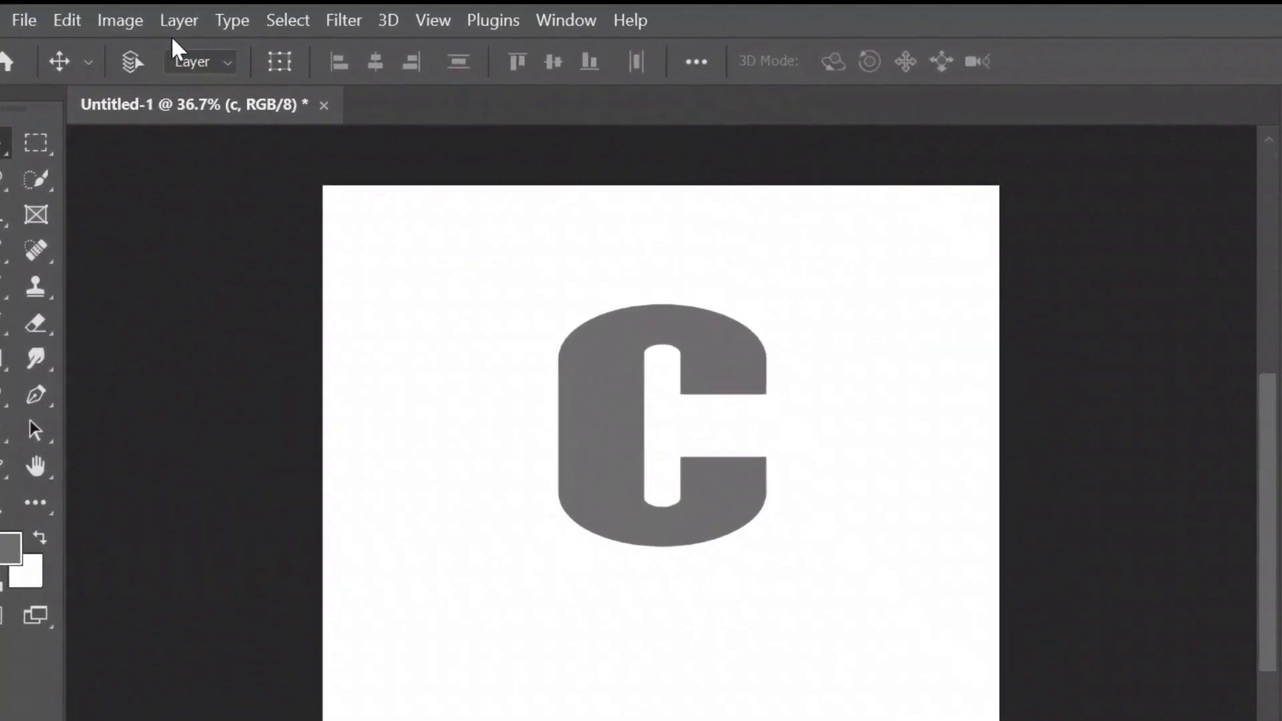
- Duplicate the C text layer with Layer Via Copy
click(177, 23)
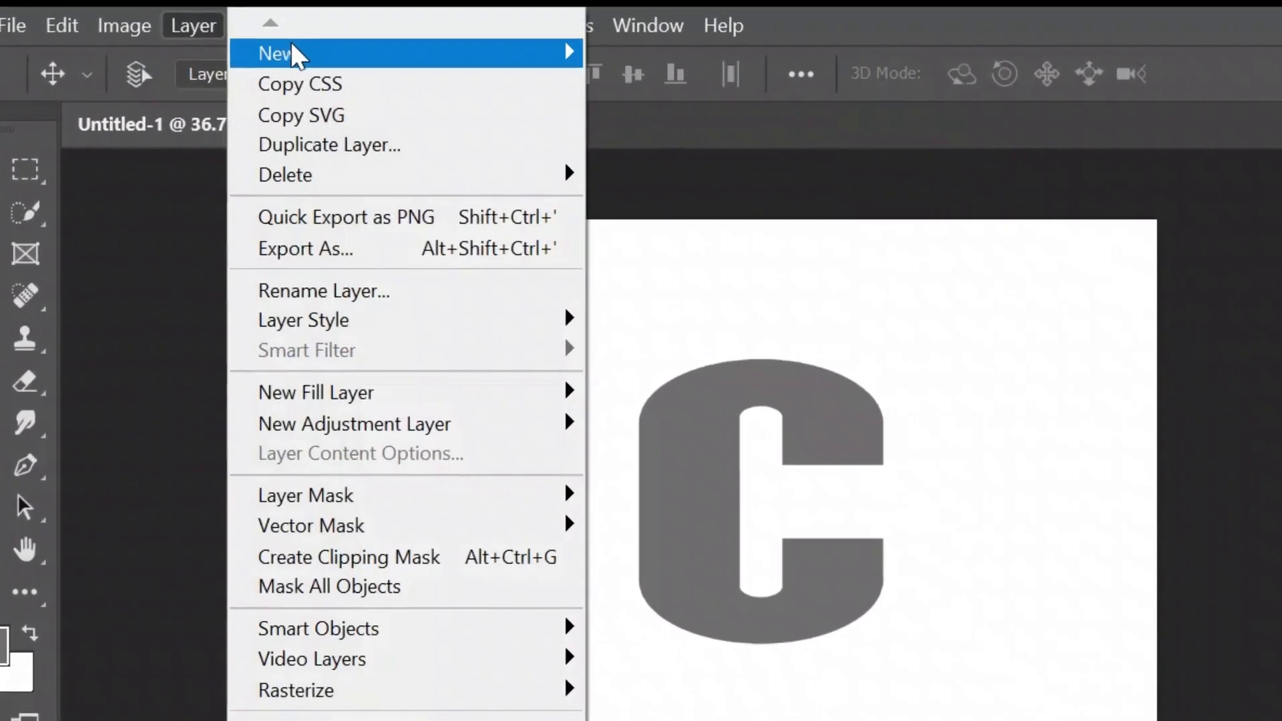
mouse_move(291, 54)
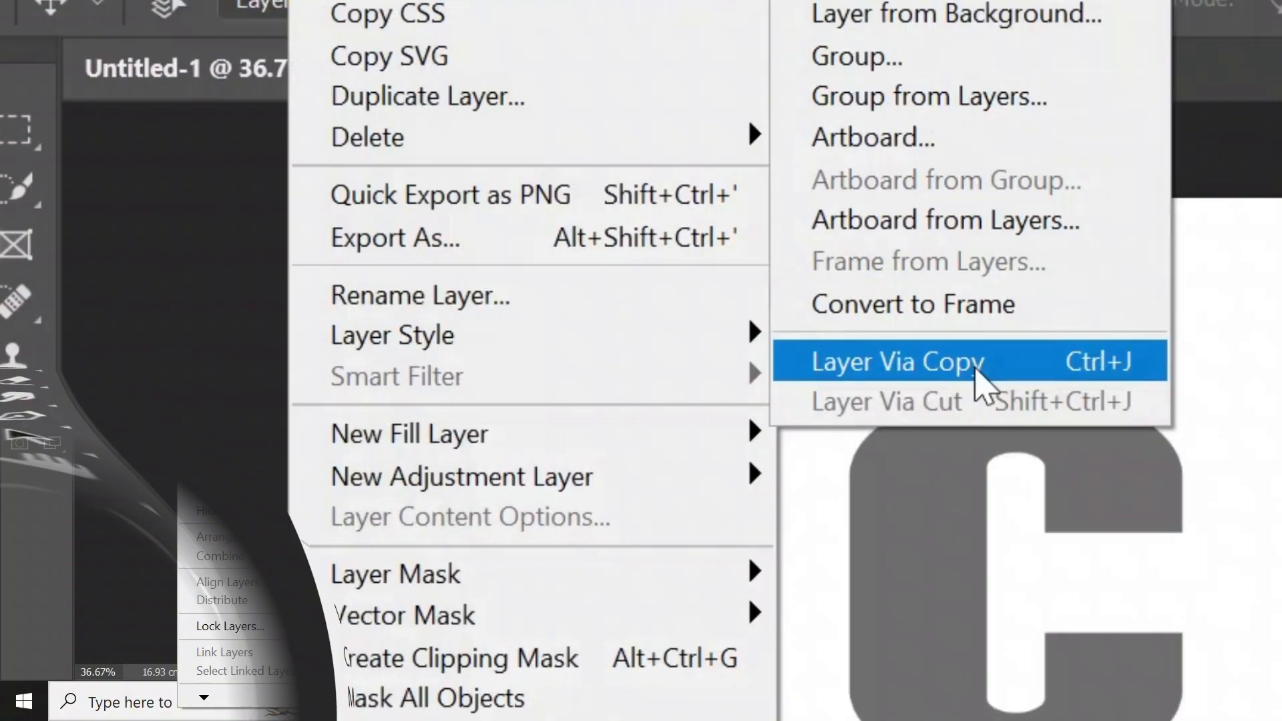
click(822, 399)
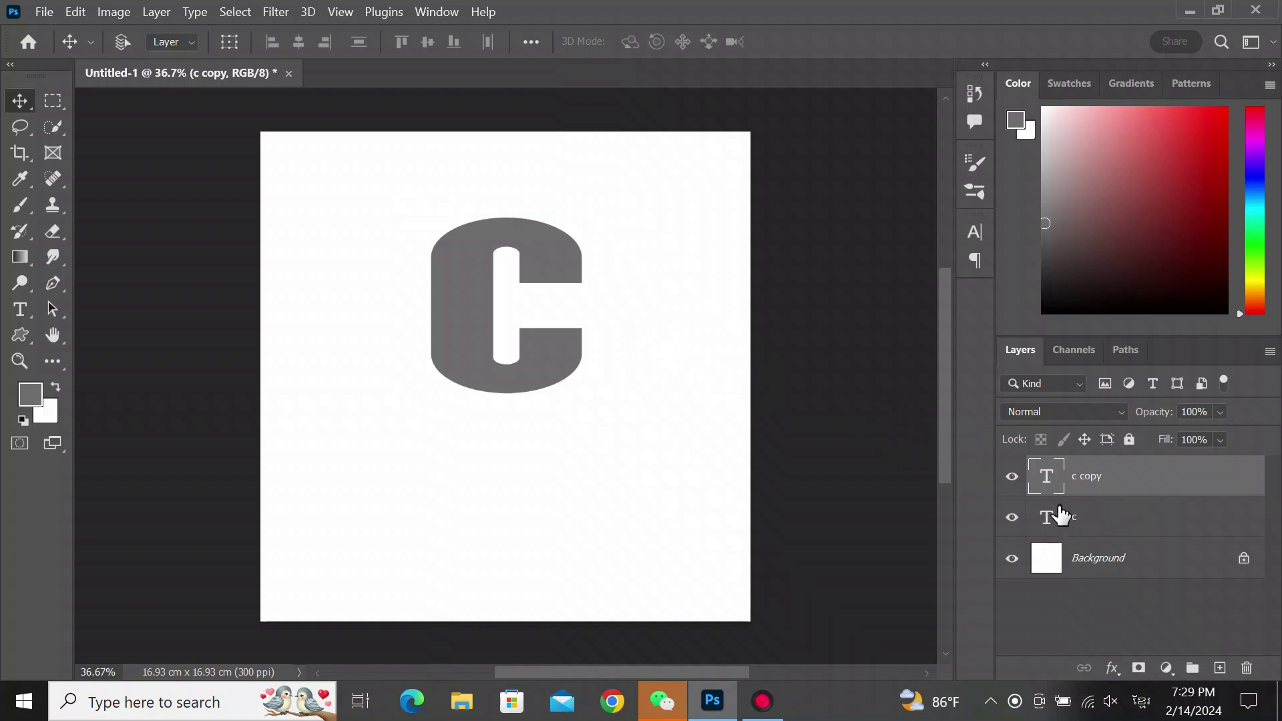
- Recolor the copied C layer black, hiding and showing it again
double_click(1050, 484)
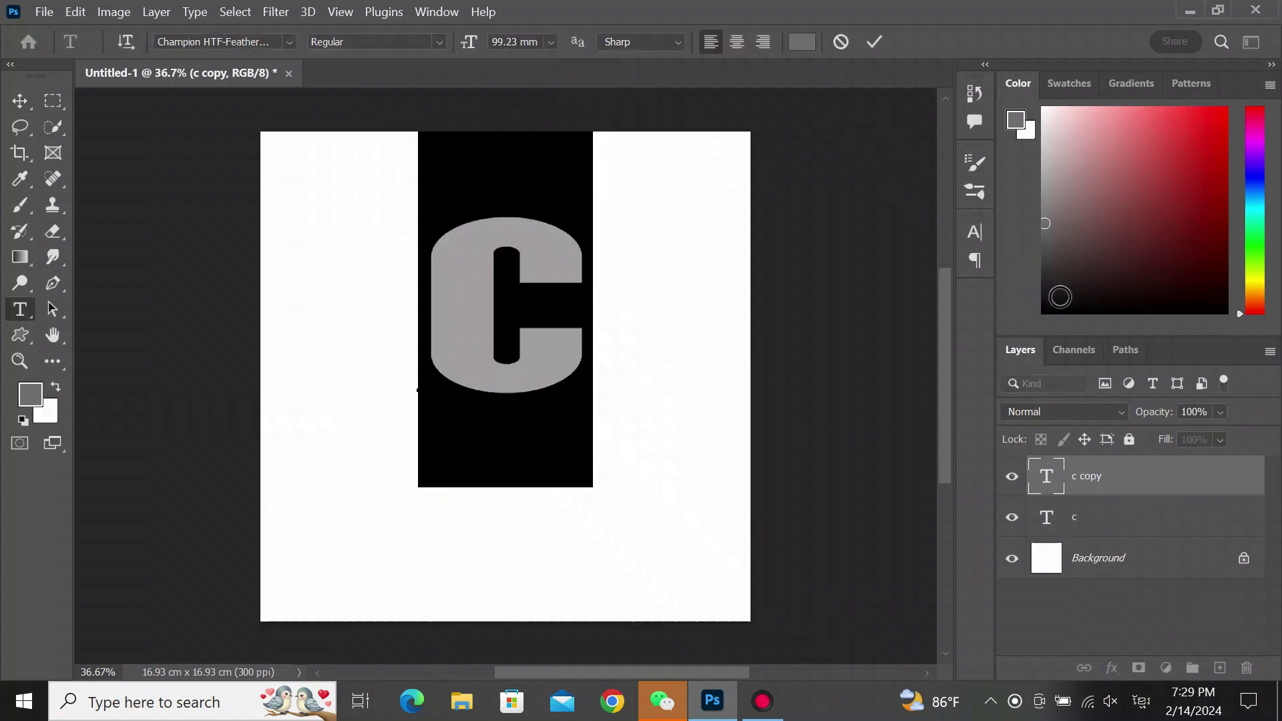
click(1050, 303)
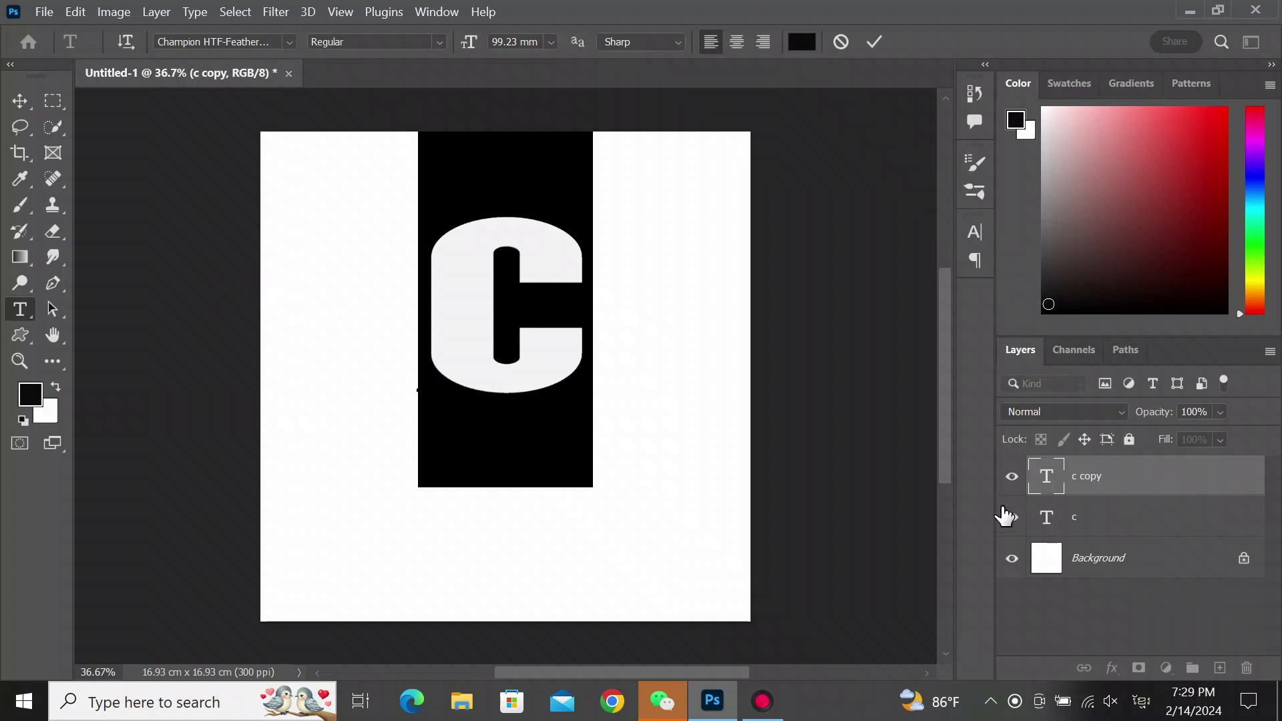
click(1093, 478)
click(1013, 479)
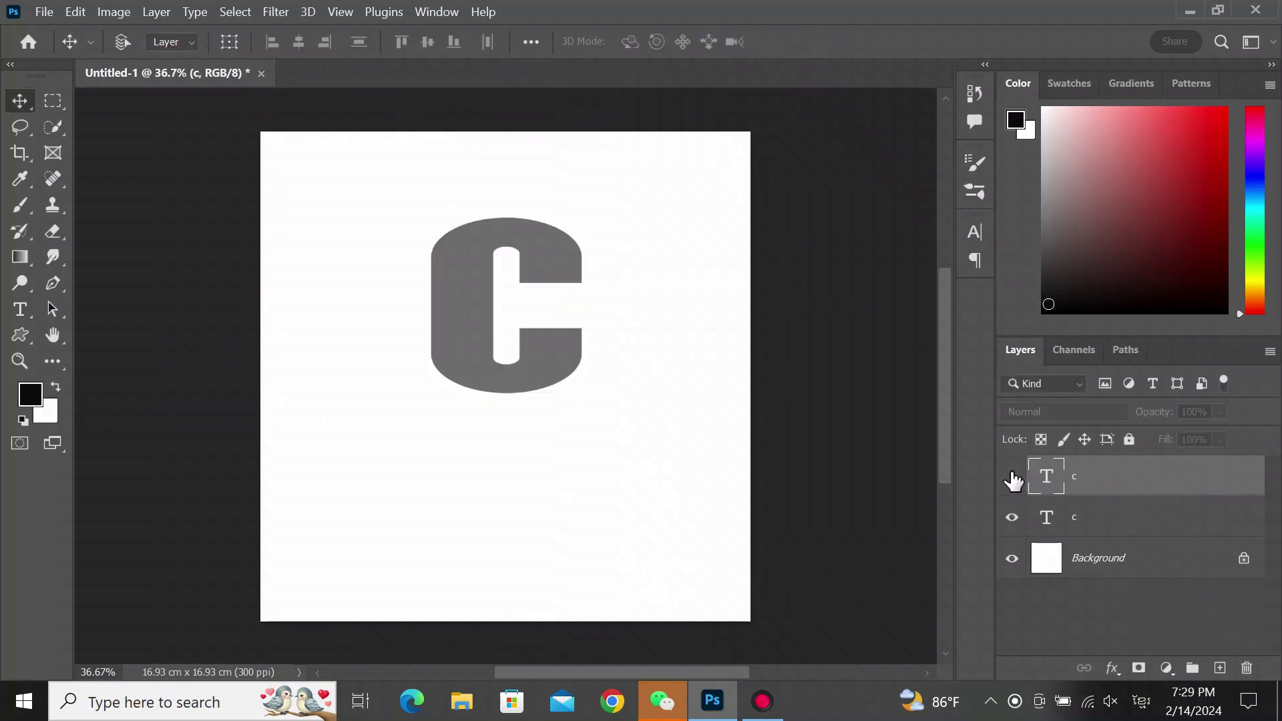
click(1013, 480)
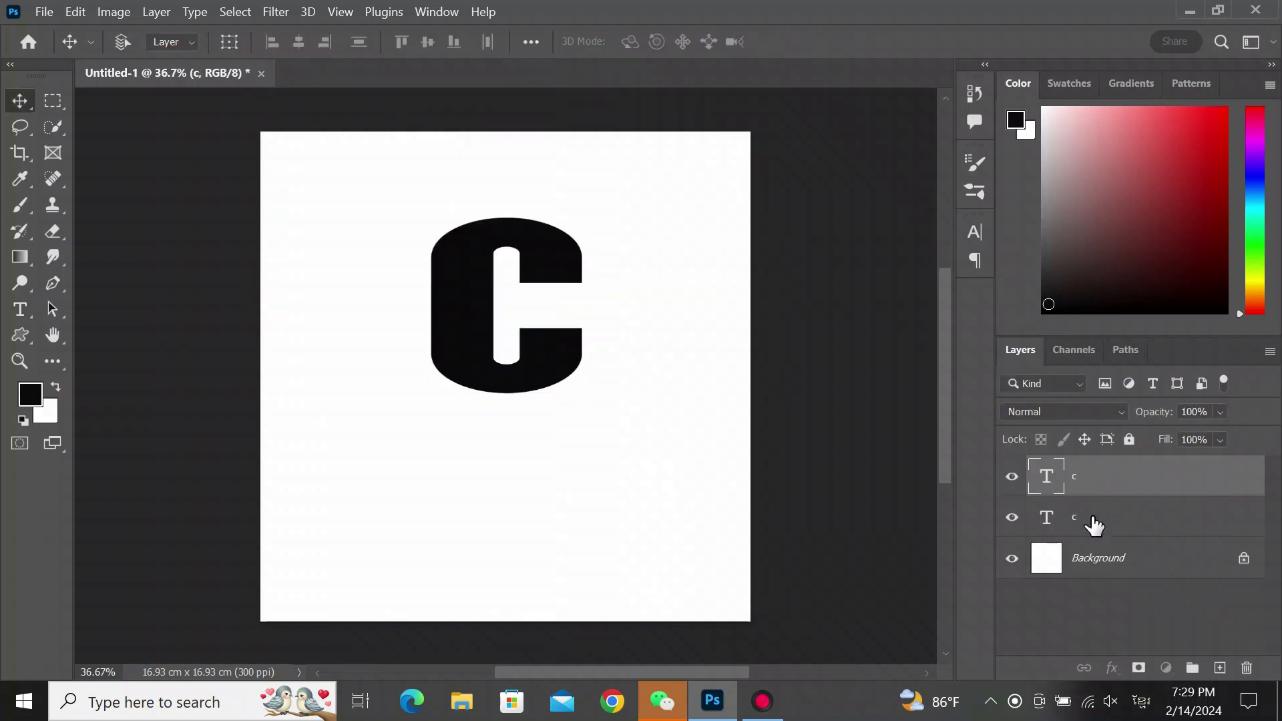
- Select the lower gray C layer and repeat Transform Again with duplication about sixteen times to build offset copies
click(1126, 531)
key(ctrl+alt+shift+t)
key(ctrl+alt+shift+t)
key(ctrl+alt+shift+t)
key(ctrl+alt+shift+t)
key(ctrl+alt+shift+t)
key(ctrl+alt+shift+t)
key(ctrl+alt+shift+t)
key(ctrl+alt+shift+t)
key(ctrl+alt+shift+t)
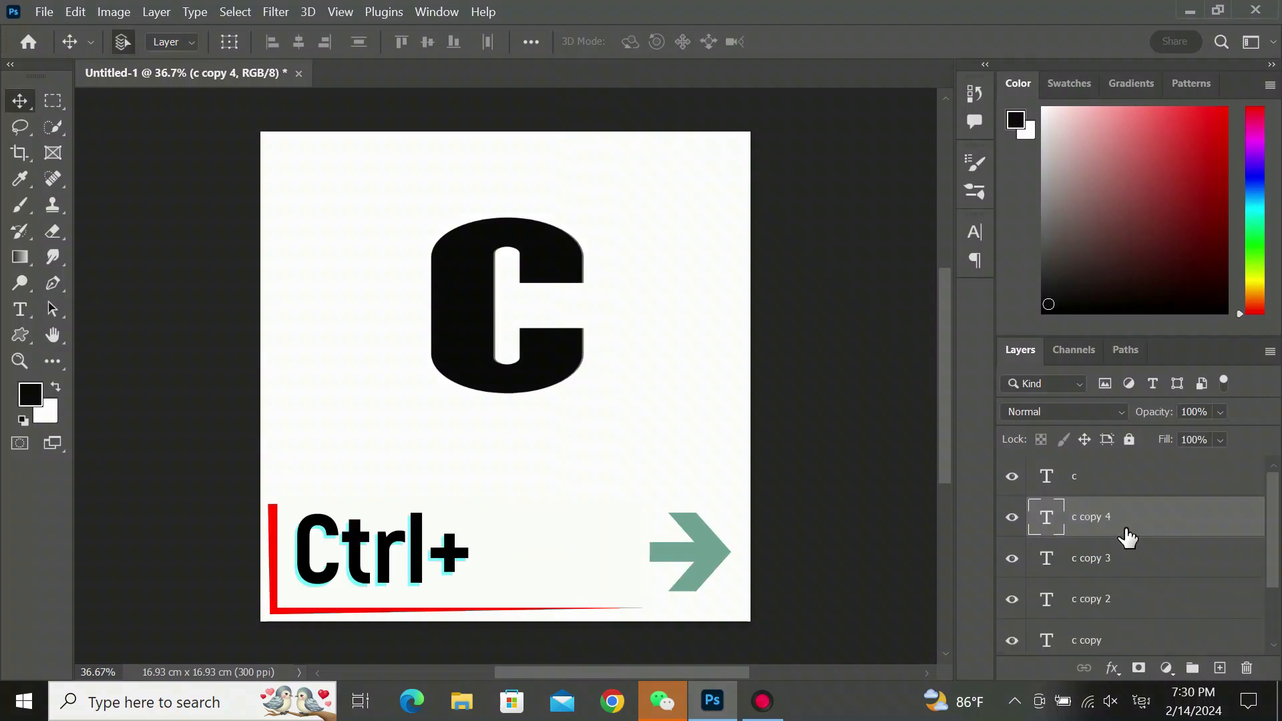
key(ctrl+alt+shift+t)
key(ctrl+alt+shift+t)
key(ctrl+alt+shift+t)
key(ctrl+alt+shift+t)
key(ctrl+alt+shift+t)
key(ctrl+alt+shift+t)
key(ctrl+alt+shift+t)
key(ctrl+alt+shift+t)
key(ctrl+alt+shift+t)
key(ctrl+alt+shift+t)
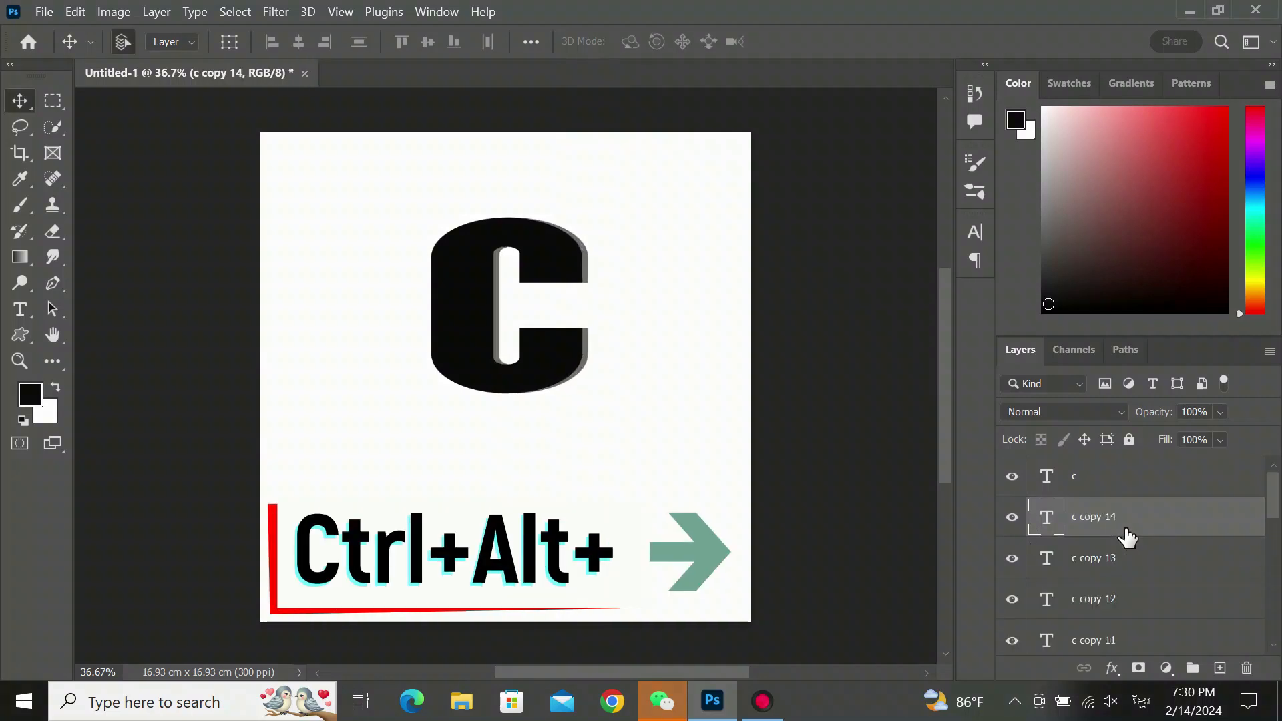
key(ctrl+alt+shift+t)
key(ctrl+alt+shift+t)
key(ctrl+alt+shift+t)
key(ctrl+alt+shift+t)
key(ctrl+alt+shift+t)
key(ctrl+alt+shift+t)
key(ctrl+alt+shift+t)
key(ctrl+alt+shift+t)
key(ctrl+alt+shift+t)
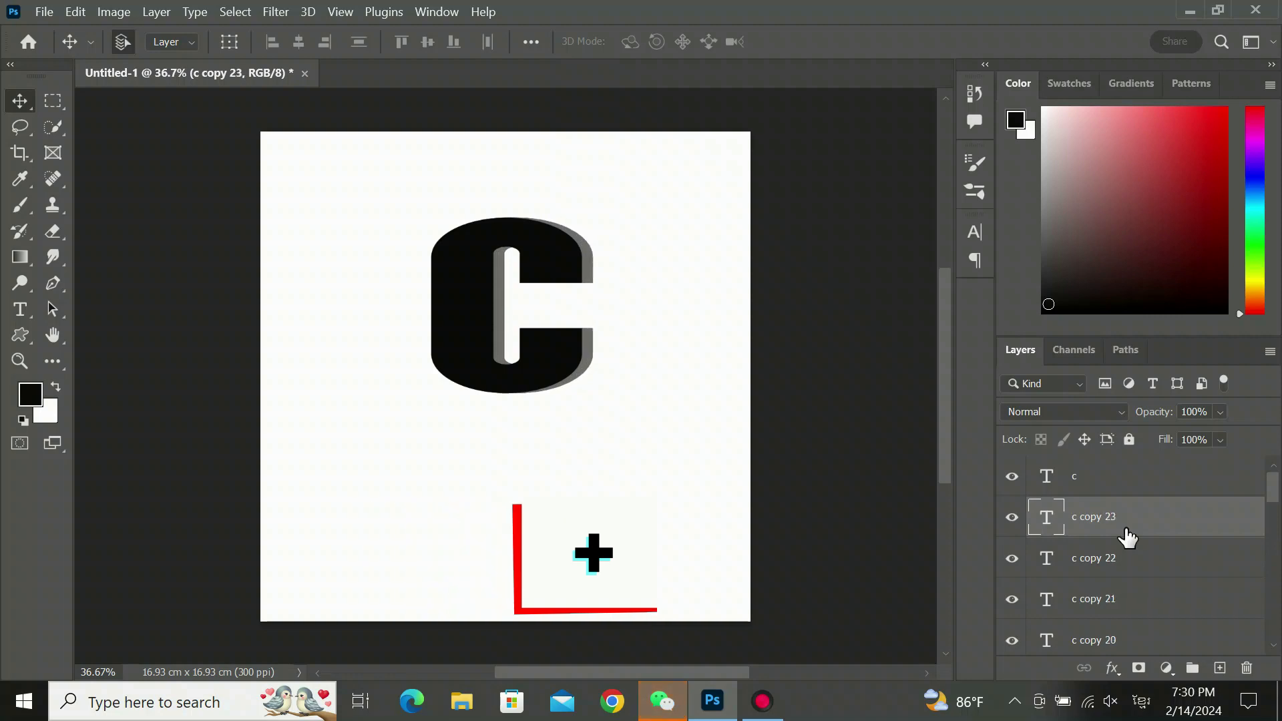
key(ctrl+alt+shift+t)
key(ctrl+alt+shift+t)
key(ctrl+alt+shift+t)
key(ctrl+alt+shift+t)
key(ctrl+alt+shift+t)
key(ctrl+alt+shift+t)
key(ctrl+alt+shift+t)
key(ctrl+alt+shift+t)
key(ctrl+alt+shift+t)
key(ctrl+alt+shift+t)
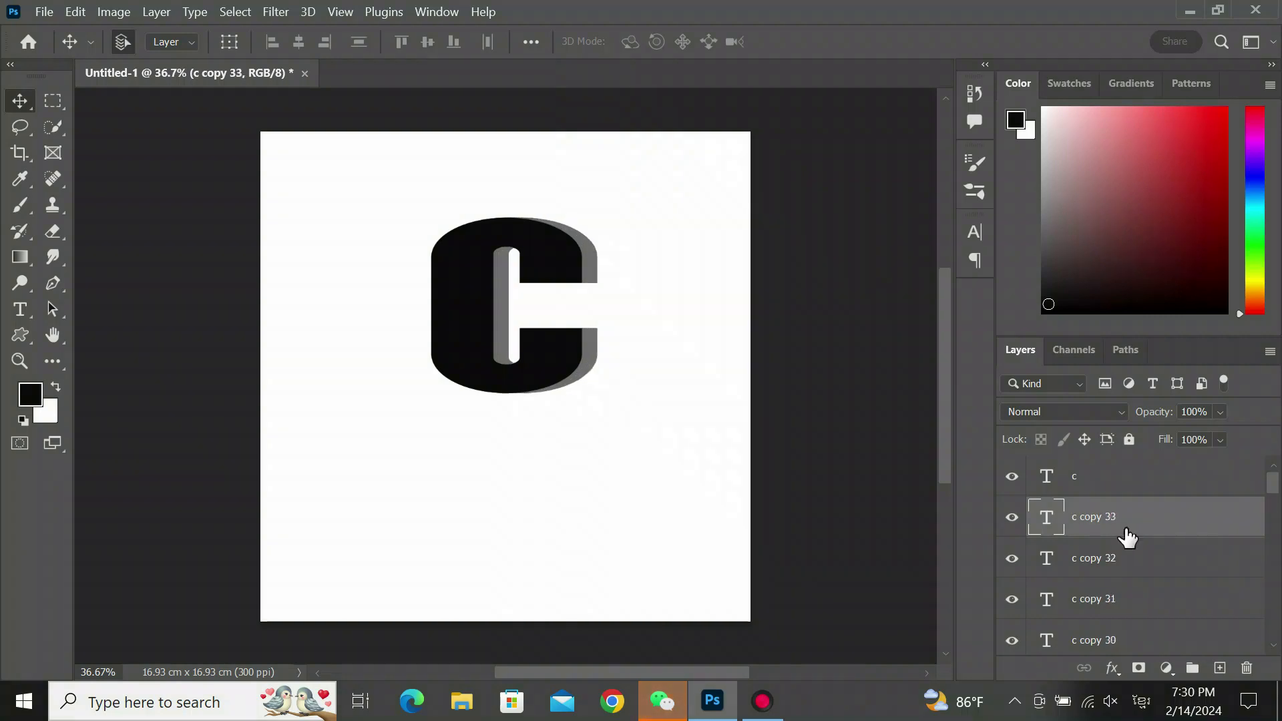
key(ctrl+alt+shift+t)
key(ctrl+alt+shift+t)
key(ctrl+alt+shift+t)
key(ctrl+alt+shift+t)
key(ctrl+alt+shift+t)
key(ctrl+alt+shift+t)
key(ctrl+alt+shift+t)
key(ctrl+alt+shift+t)
key(ctrl+alt+shift+t)
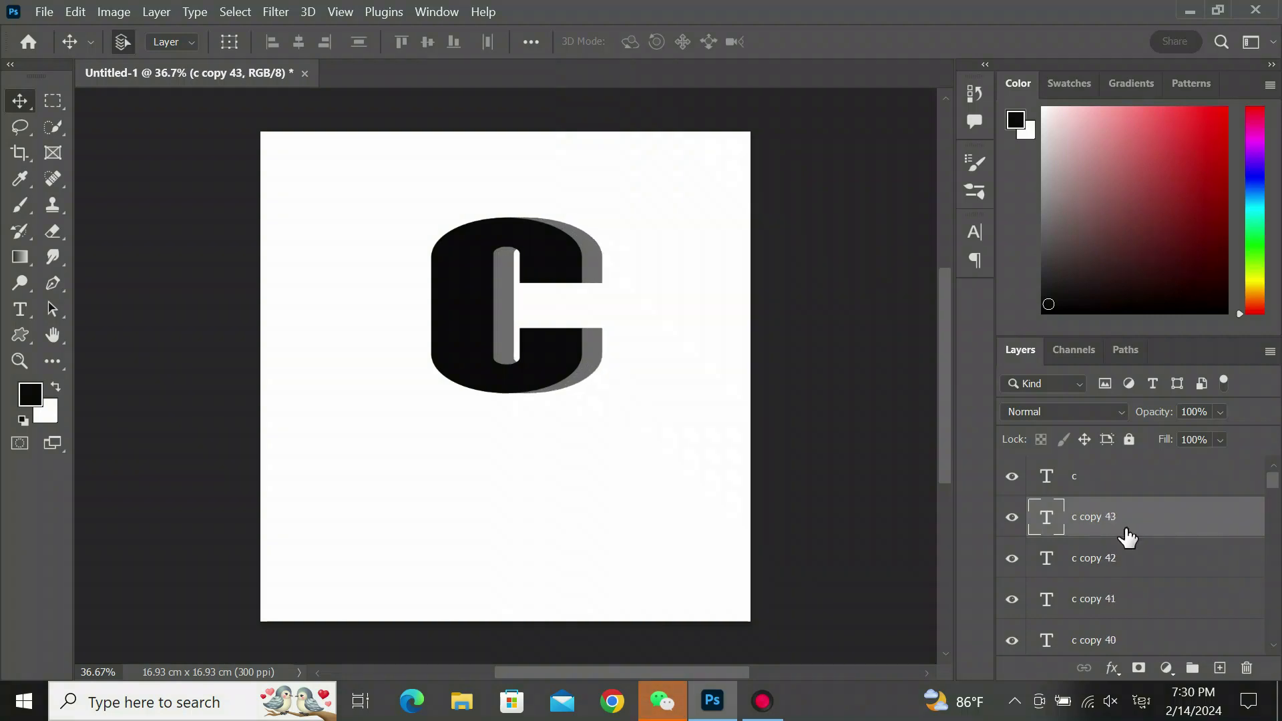
key(ctrl+alt+shift+t)
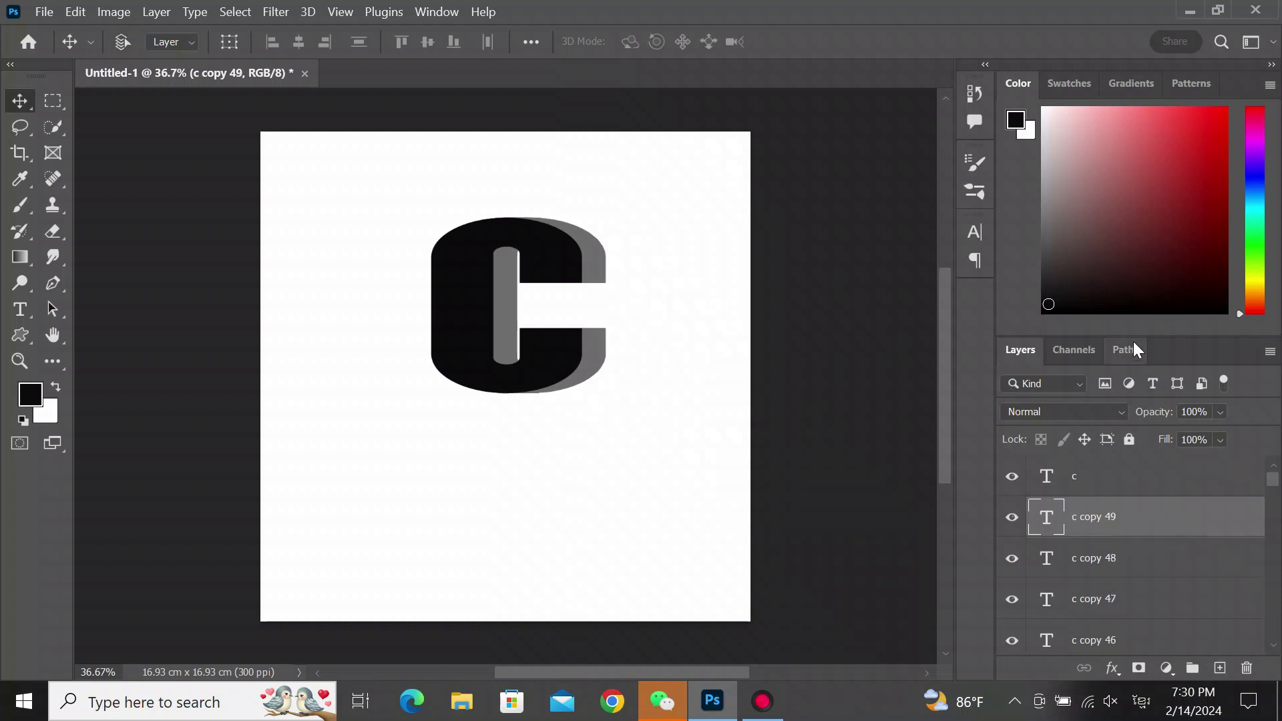
- Select all the stacked C copy layers and group them together
drag(1133, 332, 1135, 169)
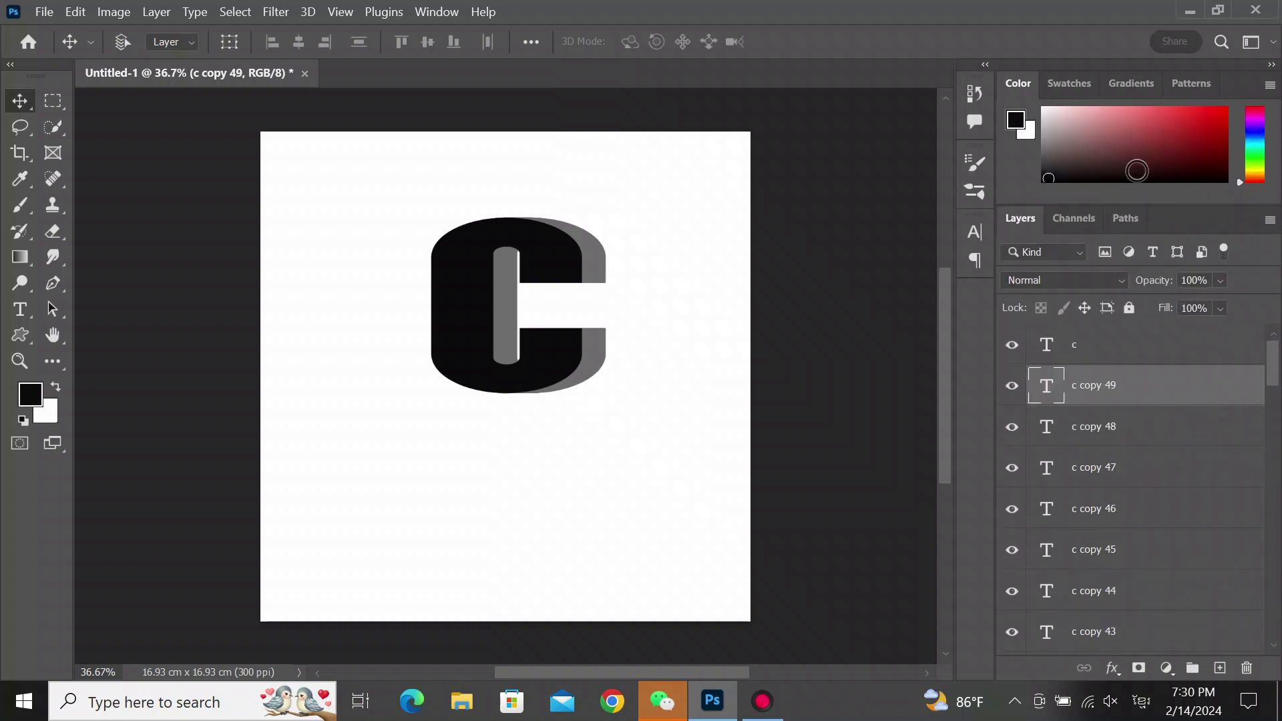
ctrl+click(1139, 439)
ctrl+click(1138, 467)
ctrl+click(1138, 502)
ctrl+click(1138, 545)
ctrl+click(1134, 589)
ctrl+click(1125, 635)
scroll(1264, 405, down, 5)
ctrl+click(1123, 373)
ctrl+click(1132, 416)
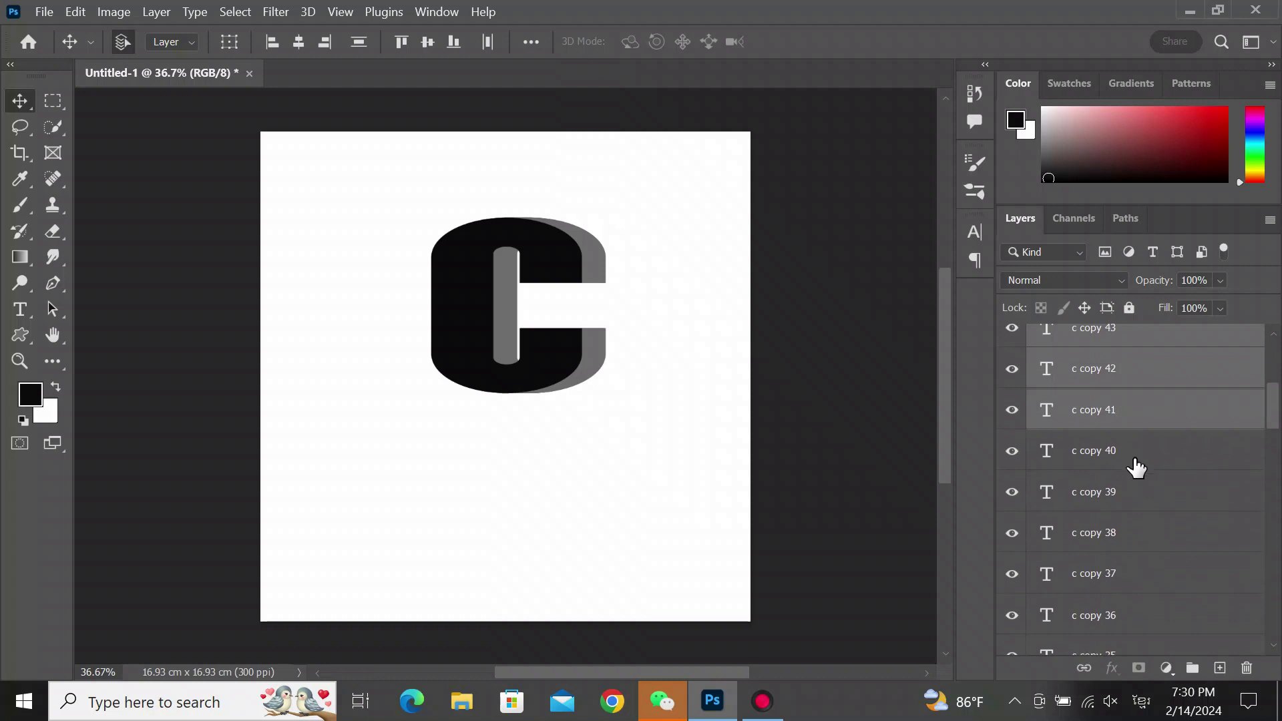
ctrl+click(1135, 460)
ctrl+click(1135, 499)
ctrl+click(1135, 585)
ctrl+click(1162, 614)
scroll(1274, 429, down, 5)
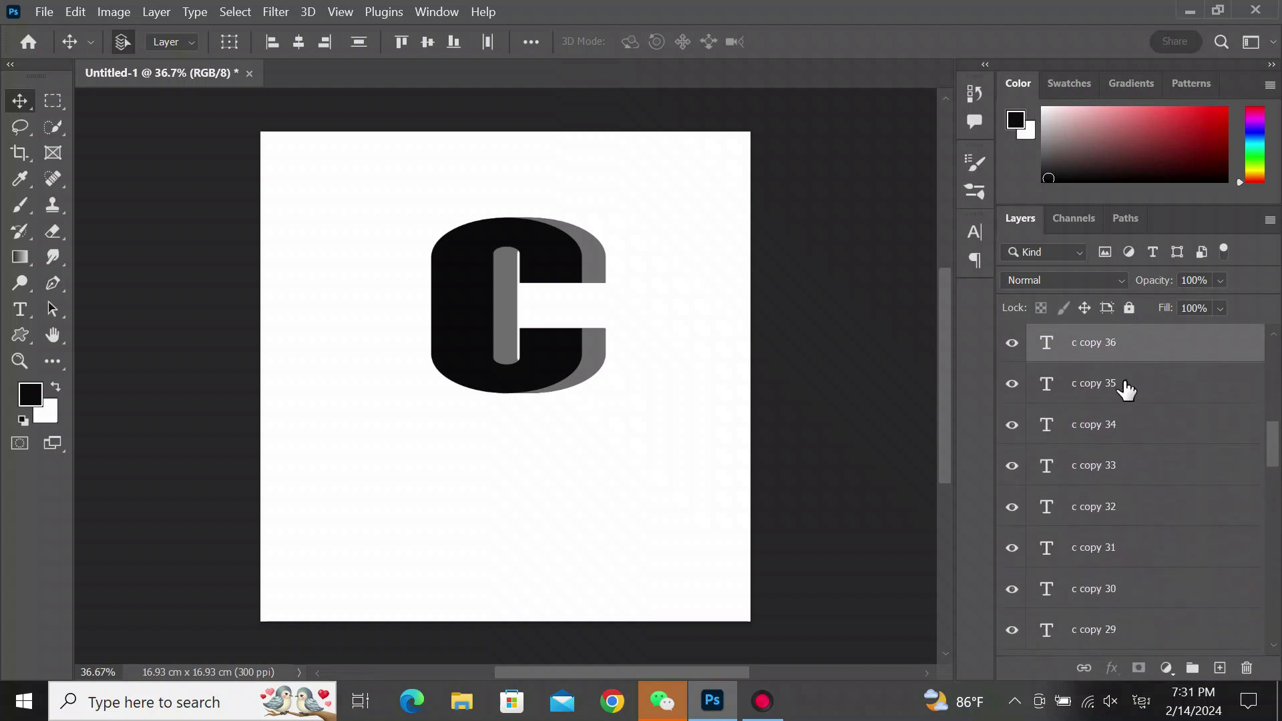
ctrl+click(1127, 384)
ctrl+click(1135, 426)
ctrl+click(1138, 466)
ctrl+click(1138, 507)
ctrl+click(1136, 547)
ctrl+click(1134, 589)
ctrl+click(1128, 630)
scroll(1260, 493, down, 5)
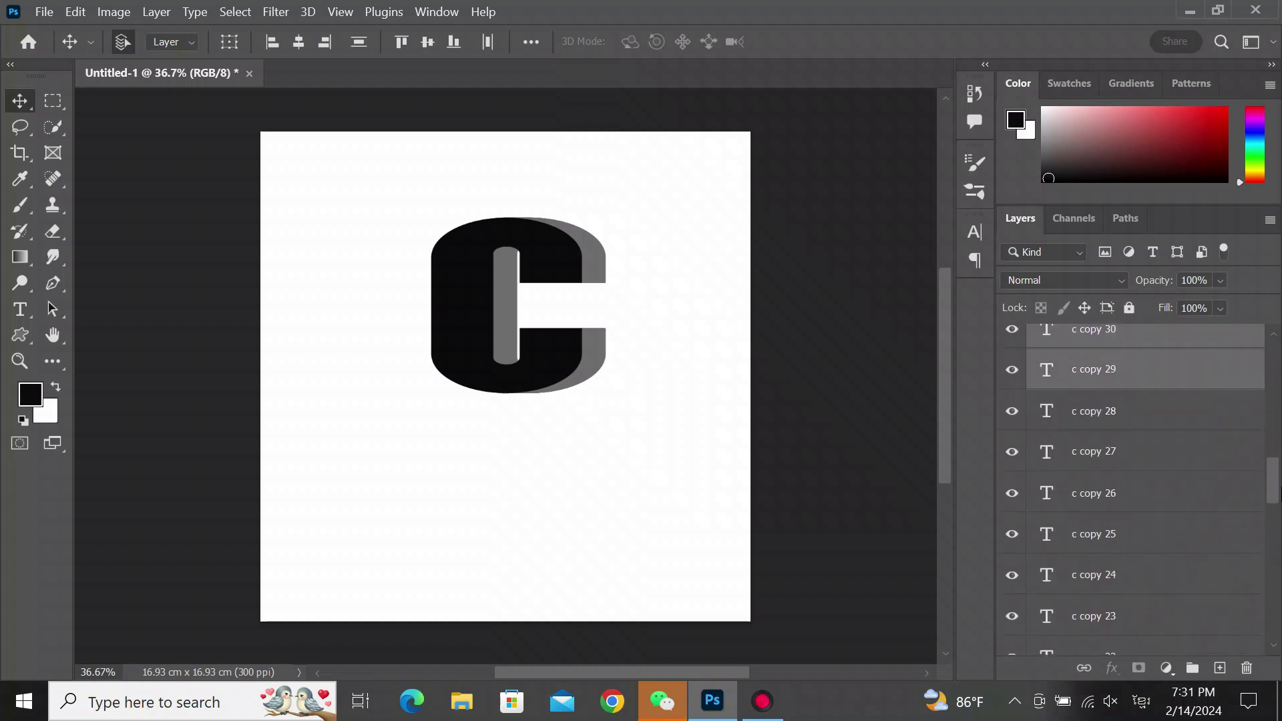
ctrl+click(1136, 377)
ctrl+click(1135, 415)
ctrl+click(1139, 454)
ctrl+click(1141, 494)
ctrl+click(1142, 535)
ctrl+click(1142, 577)
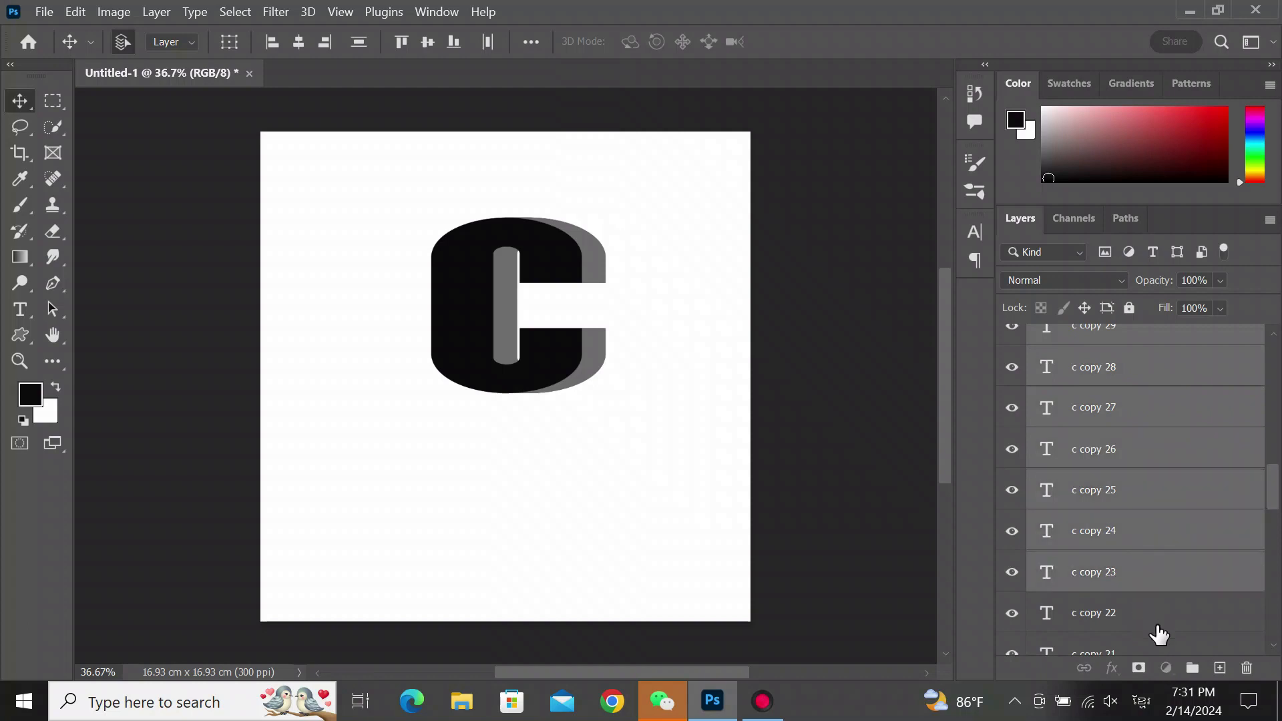
ctrl+click(1143, 618)
scroll(1277, 511, down, 2)
scroll(1277, 511, down, 2)
ctrl+click(1133, 400)
ctrl+click(1132, 441)
ctrl+click(1135, 484)
ctrl+click(1139, 525)
ctrl+click(1137, 557)
ctrl+click(1136, 596)
scroll(1234, 594, down, 4)
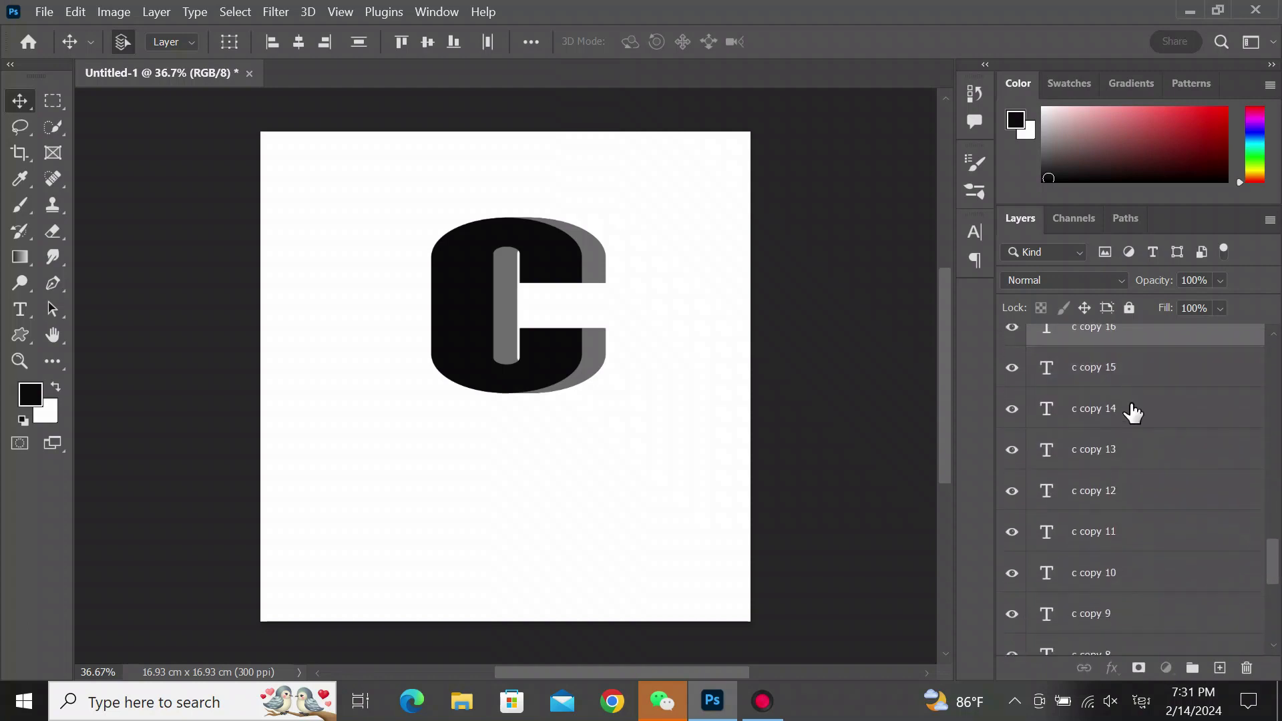
ctrl+click(1133, 374)
ctrl+click(1133, 415)
ctrl+click(1133, 458)
ctrl+click(1135, 500)
ctrl+click(1132, 532)
ctrl+click(1135, 576)
ctrl+click(1138, 621)
scroll(1142, 621, down, 5)
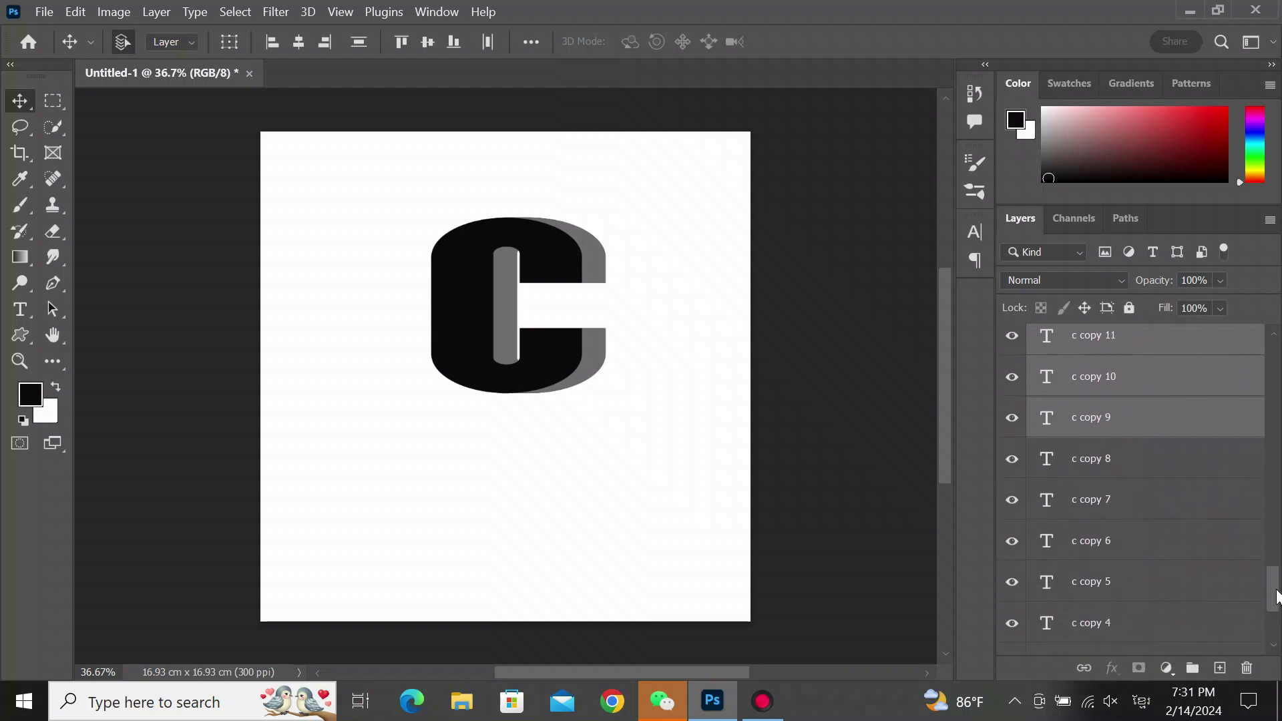
ctrl+click(1148, 438)
ctrl+click(1144, 478)
ctrl+click(1139, 516)
ctrl+click(1143, 568)
ctrl+click(1135, 609)
ctrl+click(1138, 636)
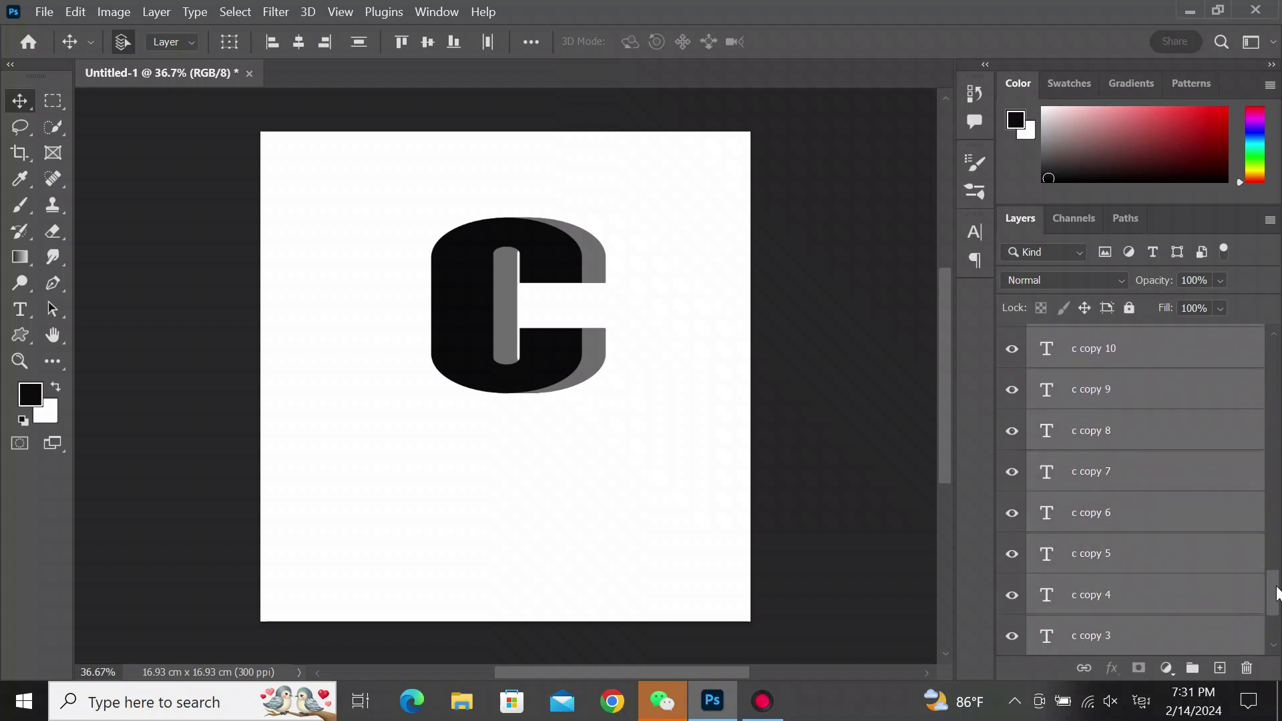
scroll(1155, 556, down, 3)
shift+click(1155, 556)
shift+click(1125, 594)
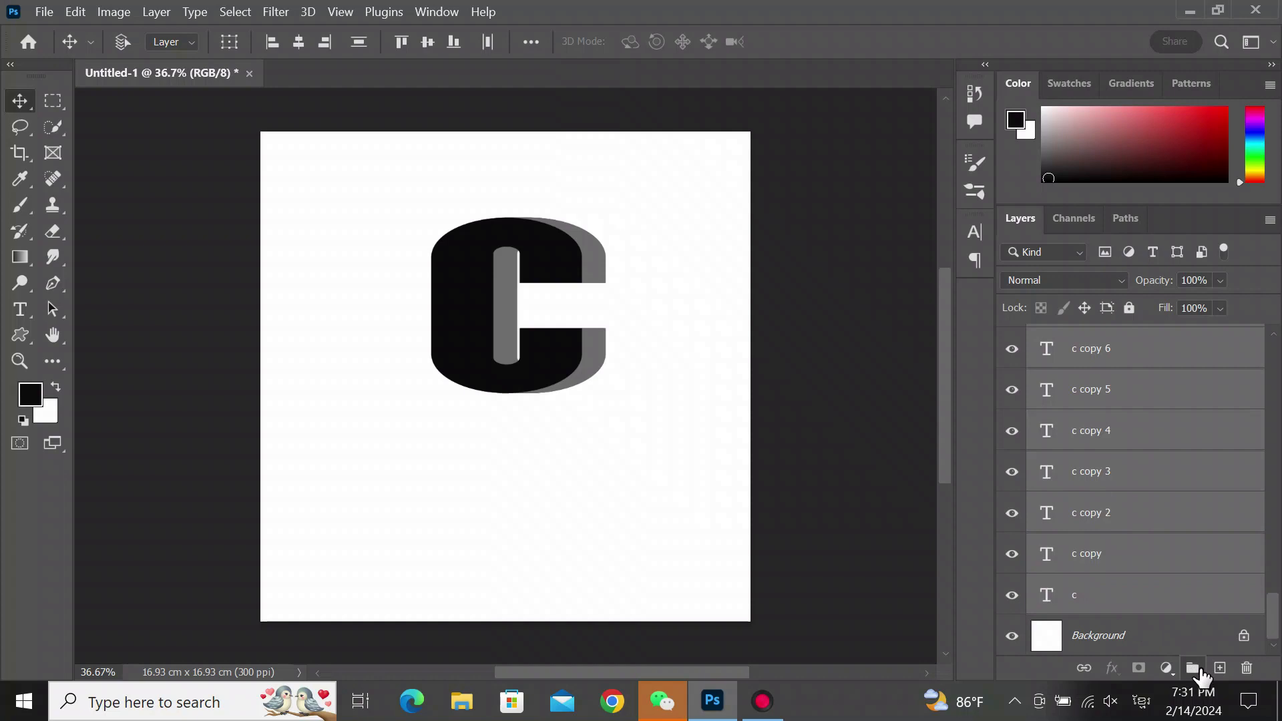
click(1195, 670)
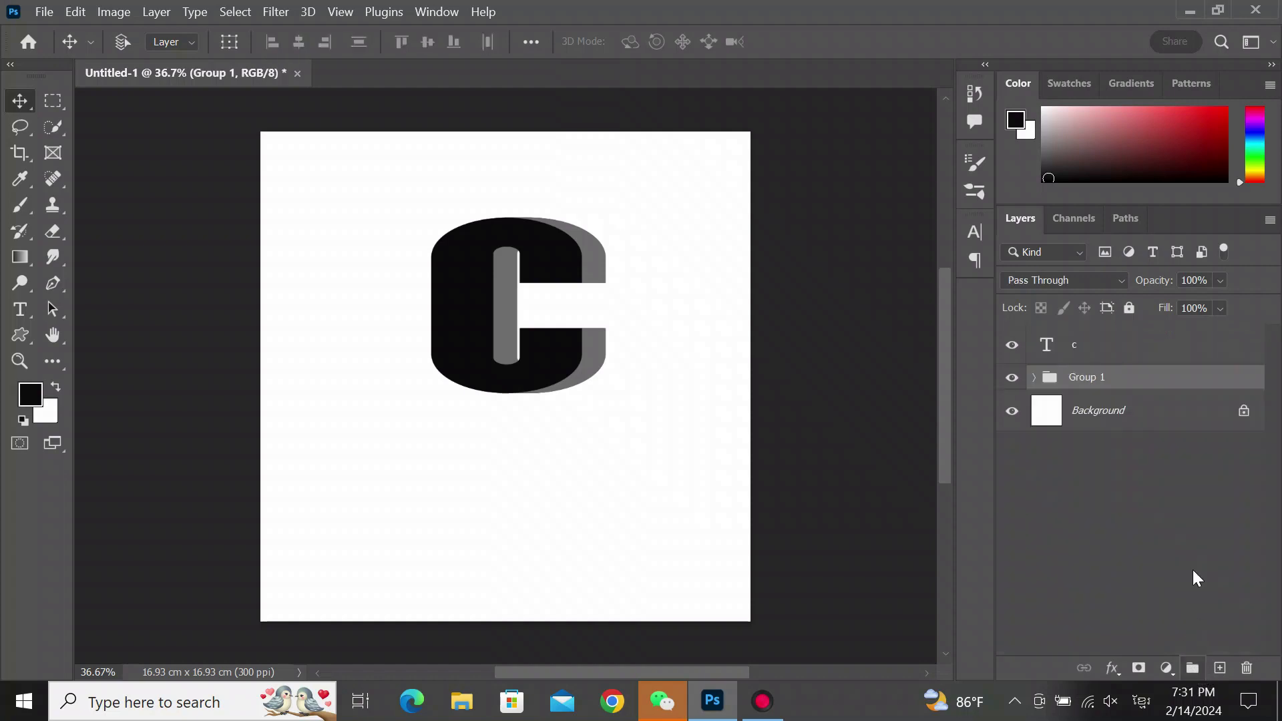
- Rename the new group as 3D effect
double_click(1099, 377)
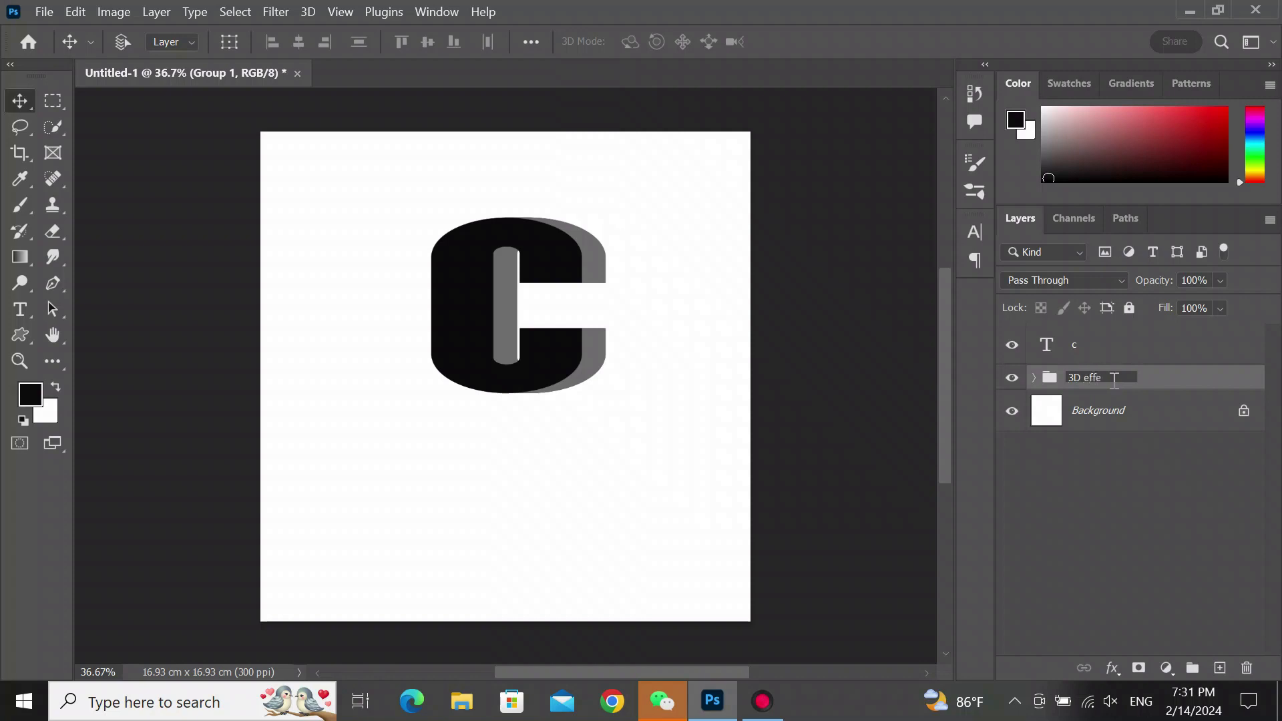
click(1139, 451)
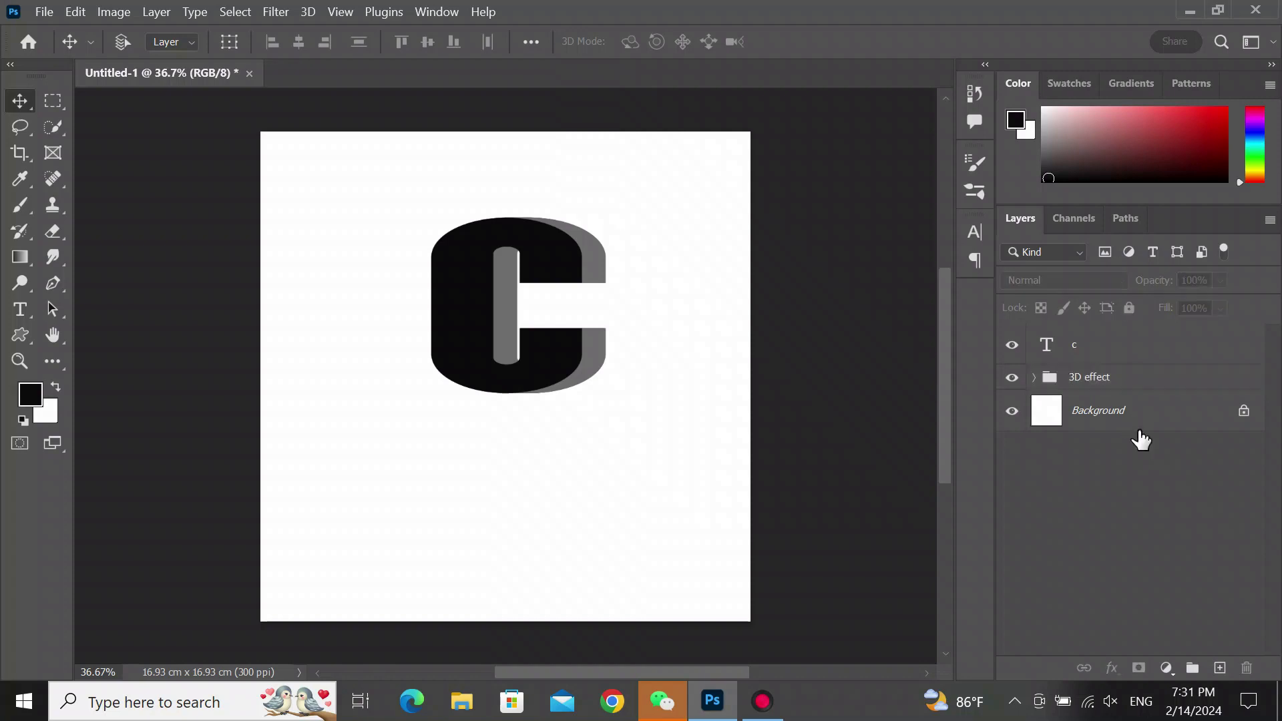
- Place the squirrel photo as an embedded image above the top c text layer
click(1099, 358)
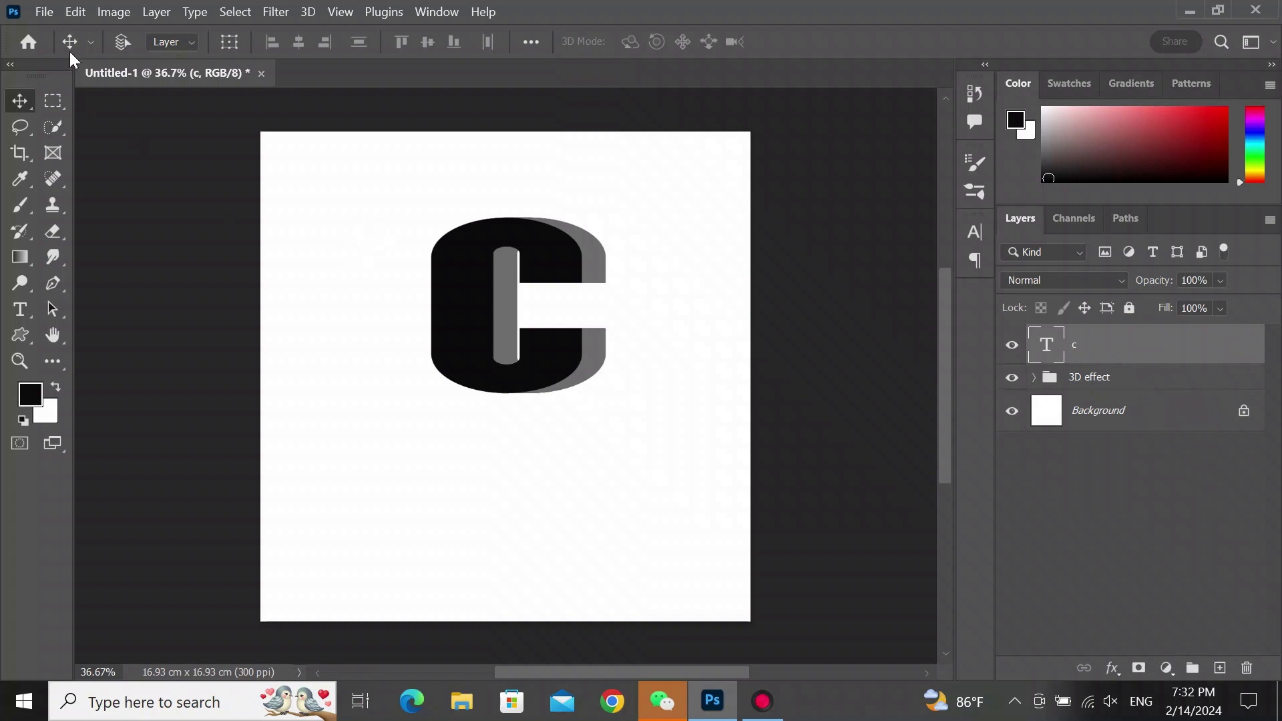
click(45, 11)
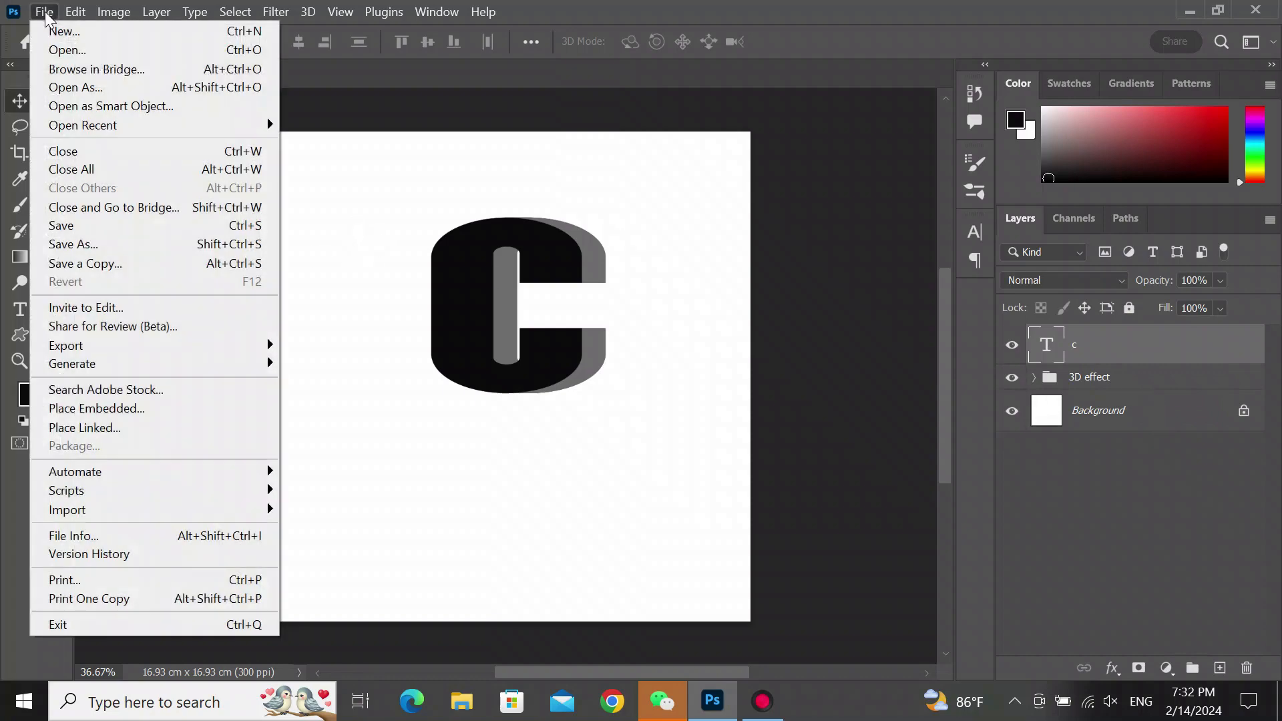
click(67, 409)
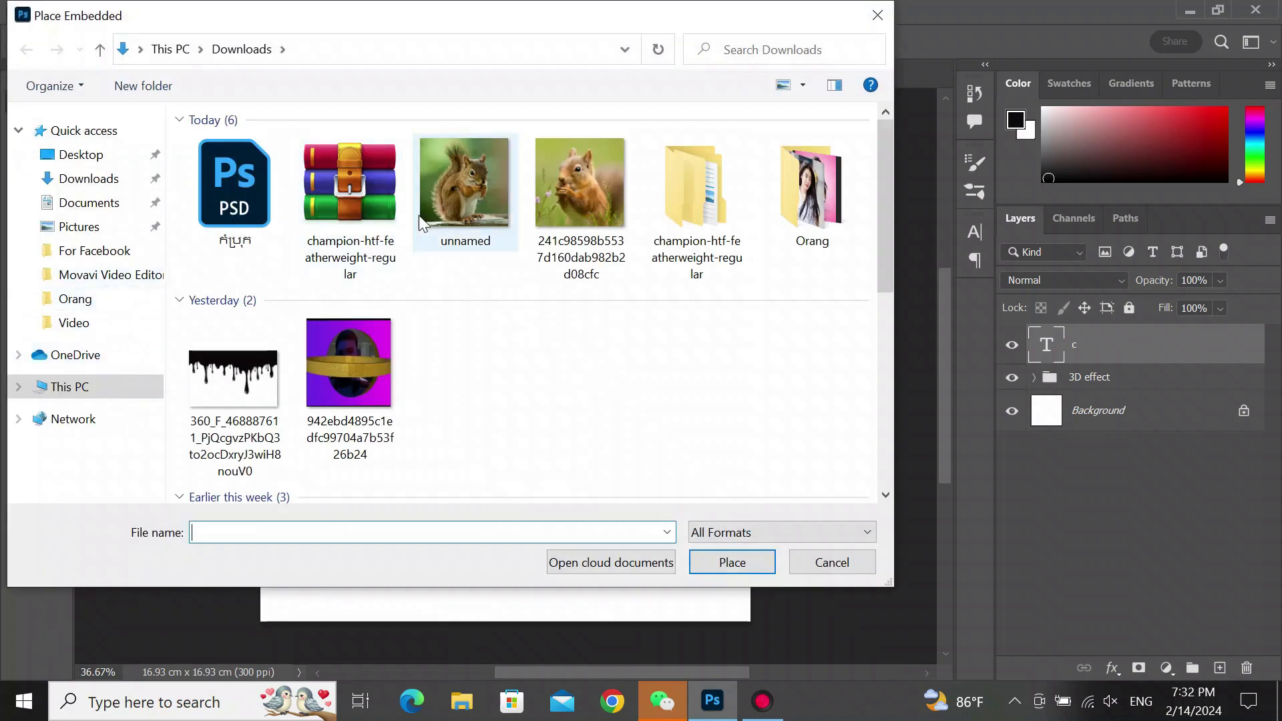
click(461, 207)
click(732, 562)
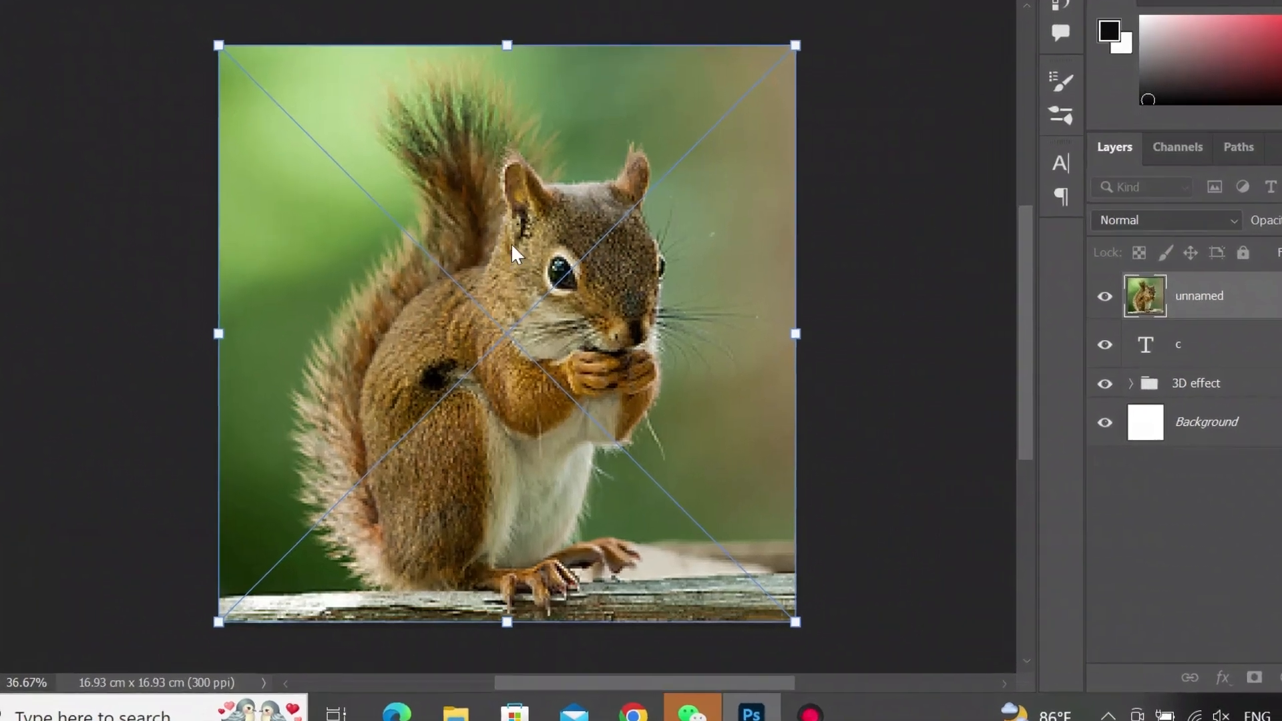
- Flip the placed squirrel image horizontally and lower its opacity to about 60%
right_click(511, 243)
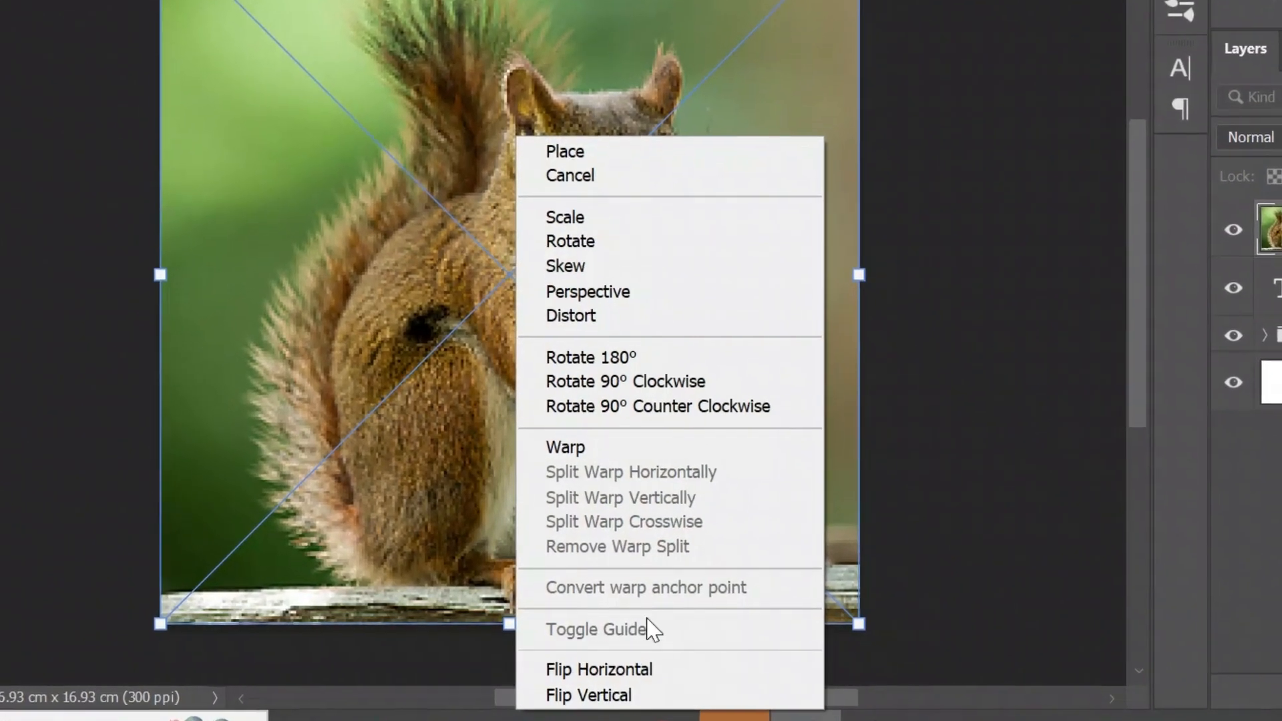
click(639, 671)
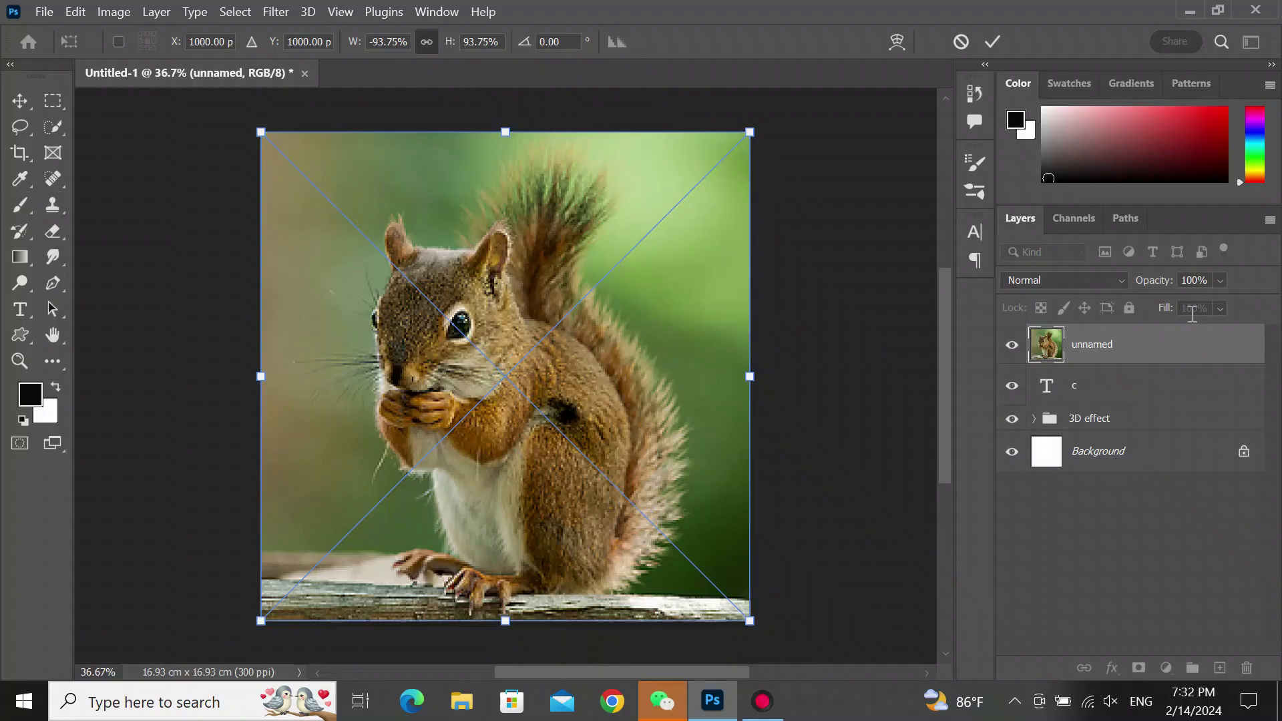
click(1220, 281)
drag(1244, 307, 1220, 310)
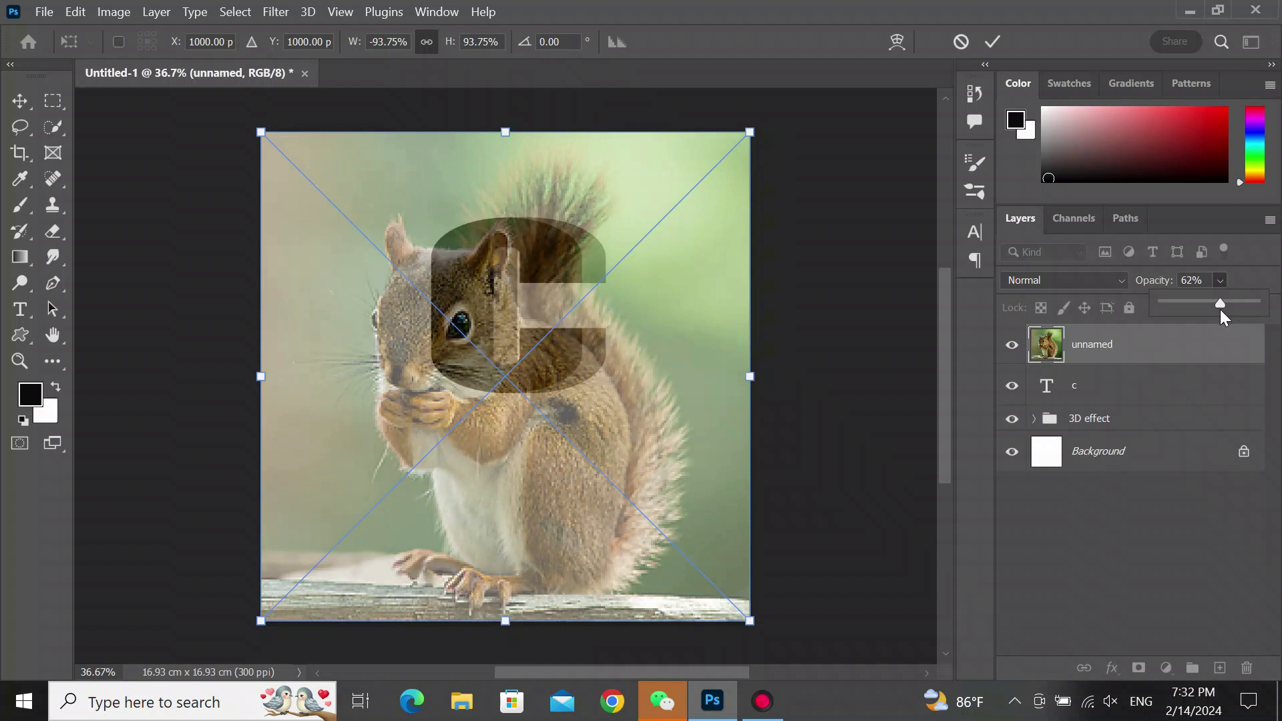
- Scale the squirrel image to about 48% and rotate it about 163° over the C, then commit the transform
drag(755, 625, 505, 408)
drag(391, 324, 475, 367)
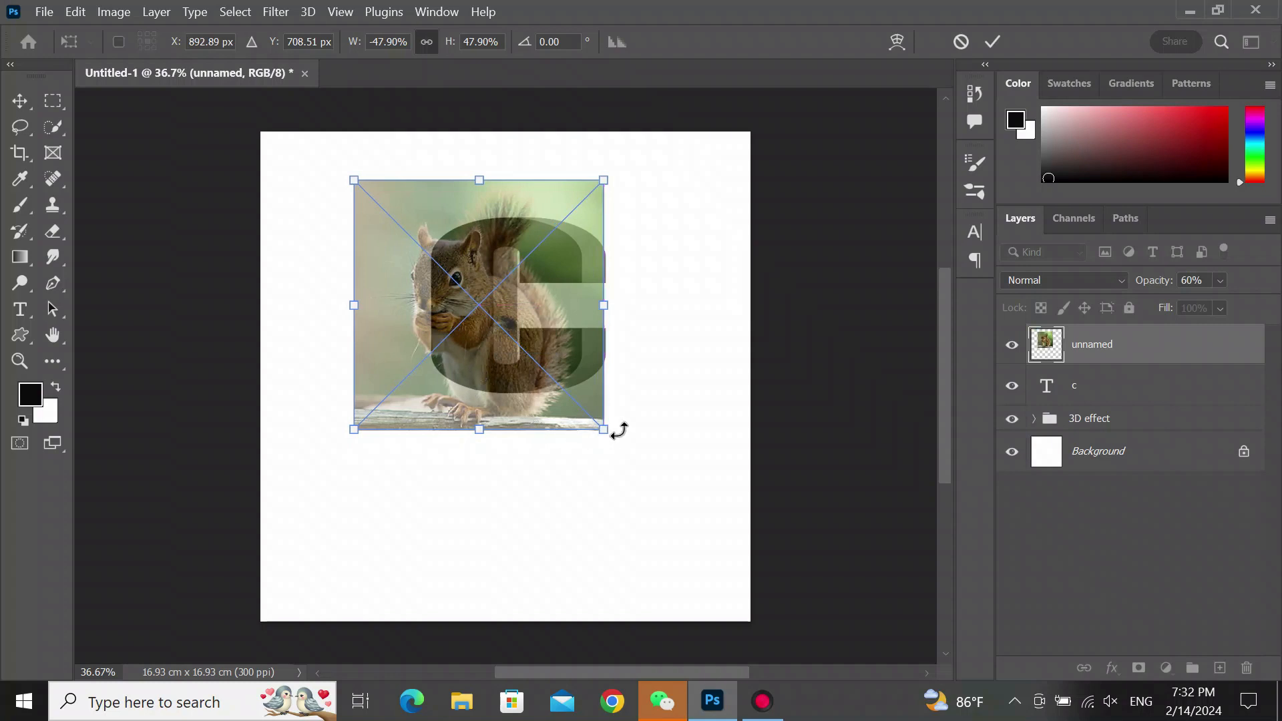
drag(620, 430, 626, 419)
drag(541, 366, 541, 351)
drag(542, 350, 532, 364)
drag(604, 425, 616, 419)
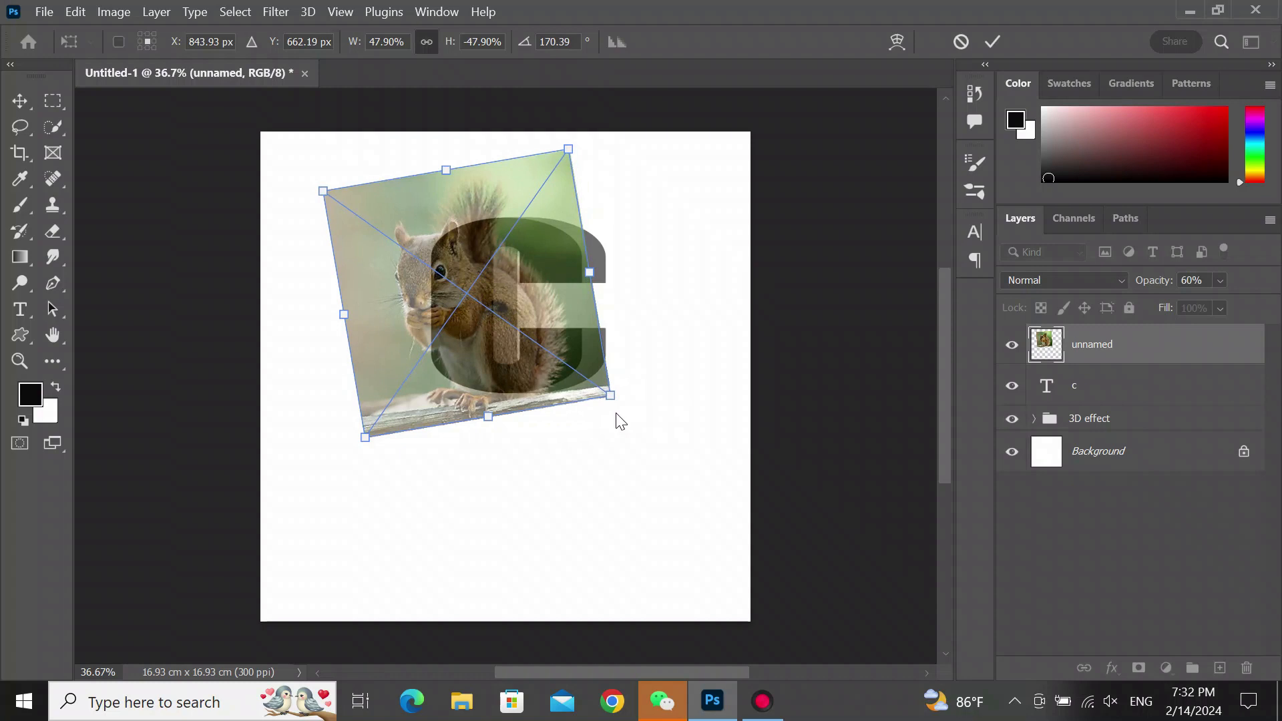
drag(553, 377, 569, 376)
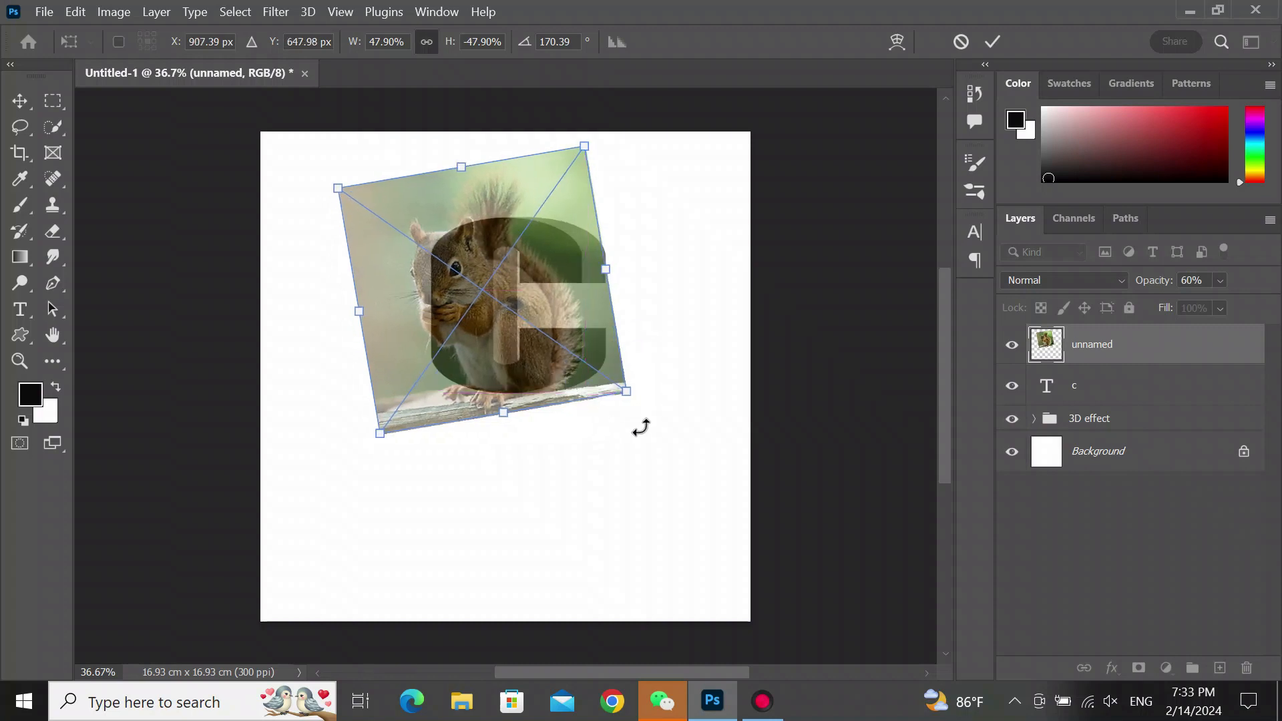
key(shift+Right)
key(shift+Right)
key(shift+Right)
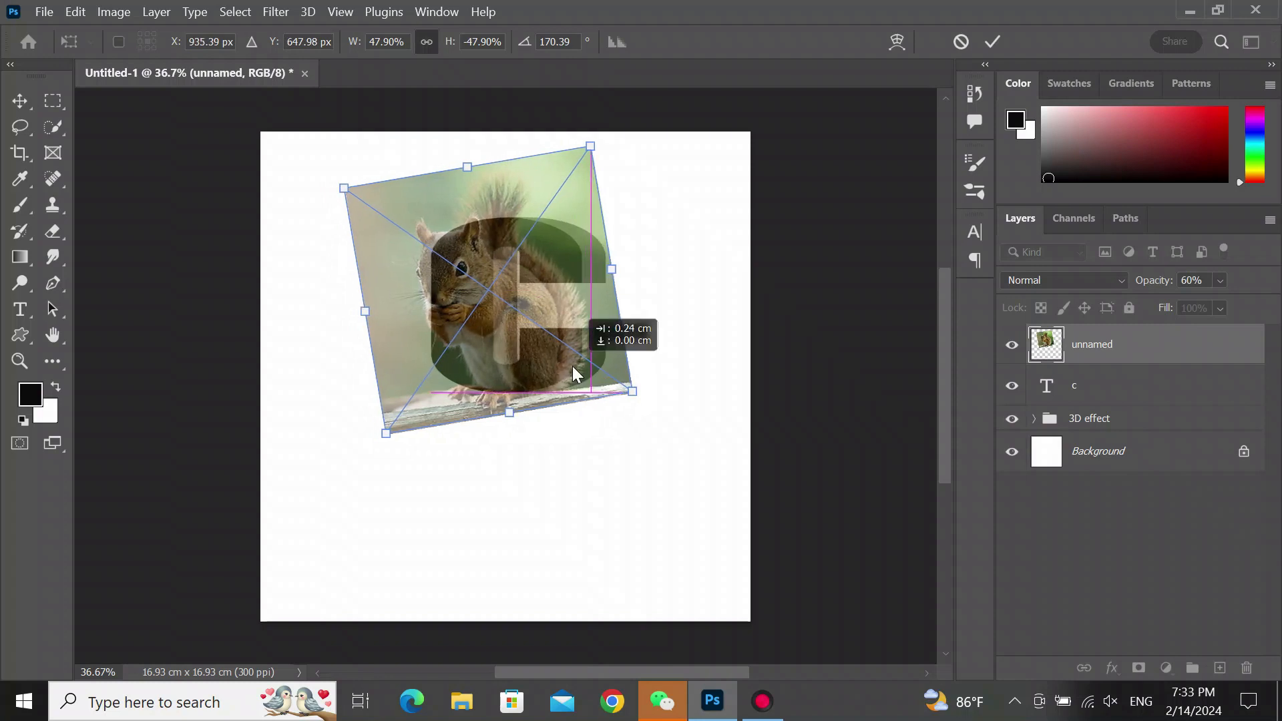
drag(659, 397, 664, 386)
drag(576, 354, 563, 363)
mouse_move(644, 392)
mouse_down()
mouse_move(653, 382)
mouse_move(659, 392)
mouse_up()
drag(566, 351, 578, 348)
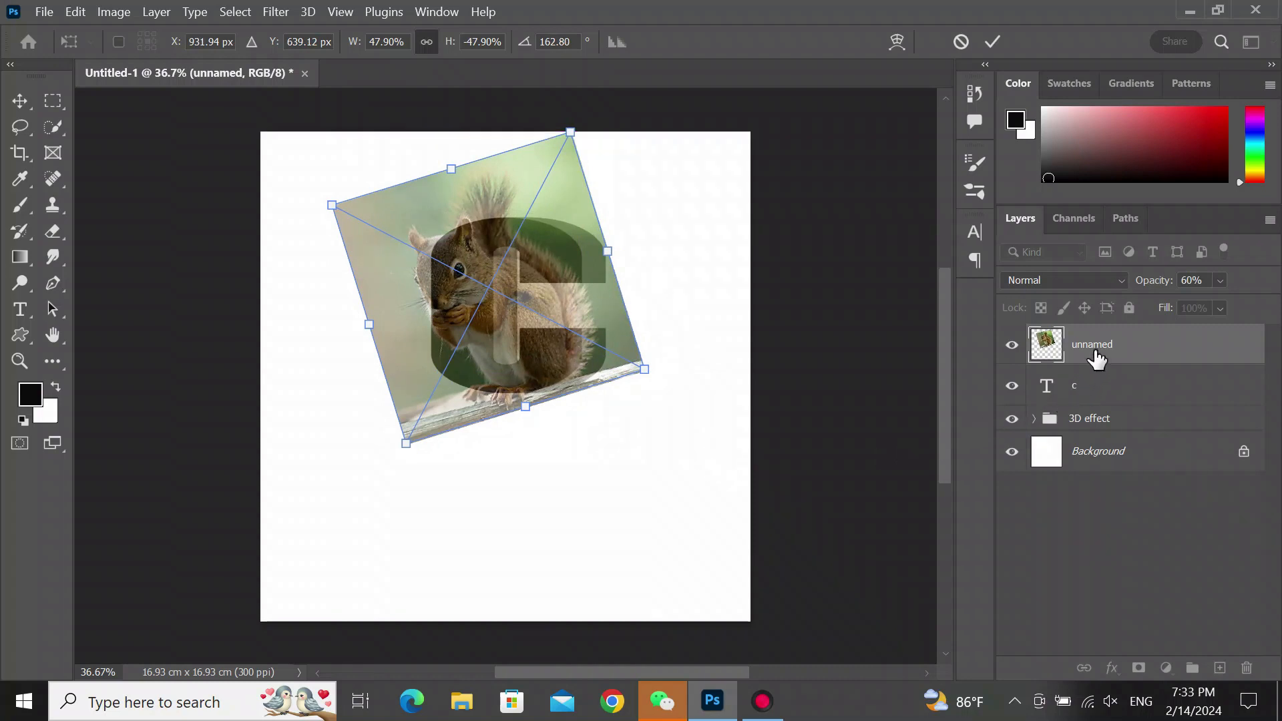
key(Return)
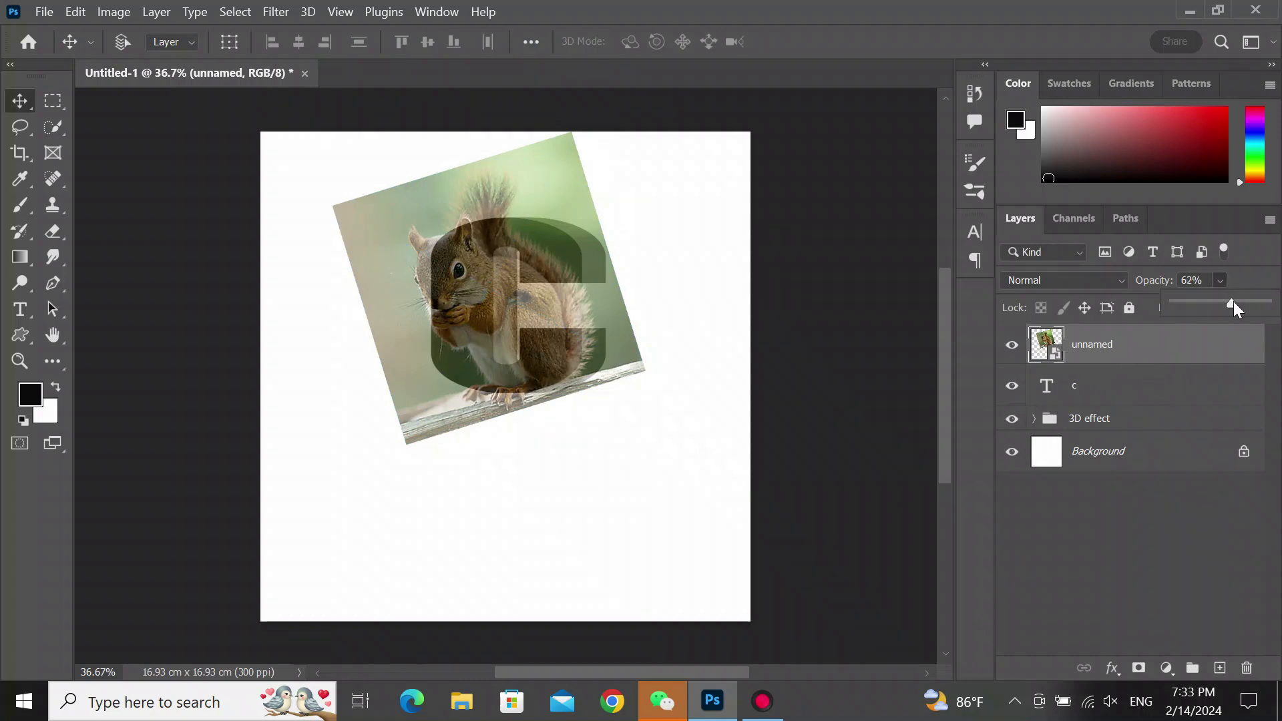
- Restore the image's opacity to 100% and clip it to the c text layer
drag(1276, 310, 1277, 311)
right_click(1107, 346)
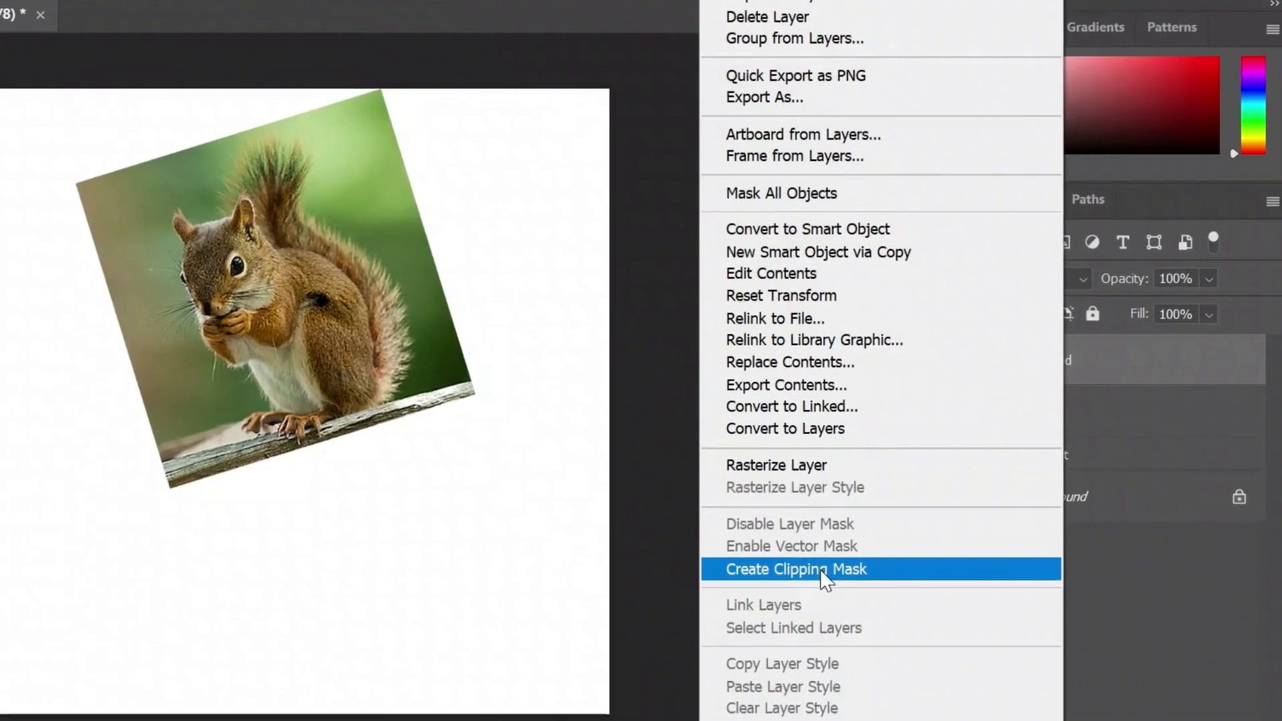
click(885, 528)
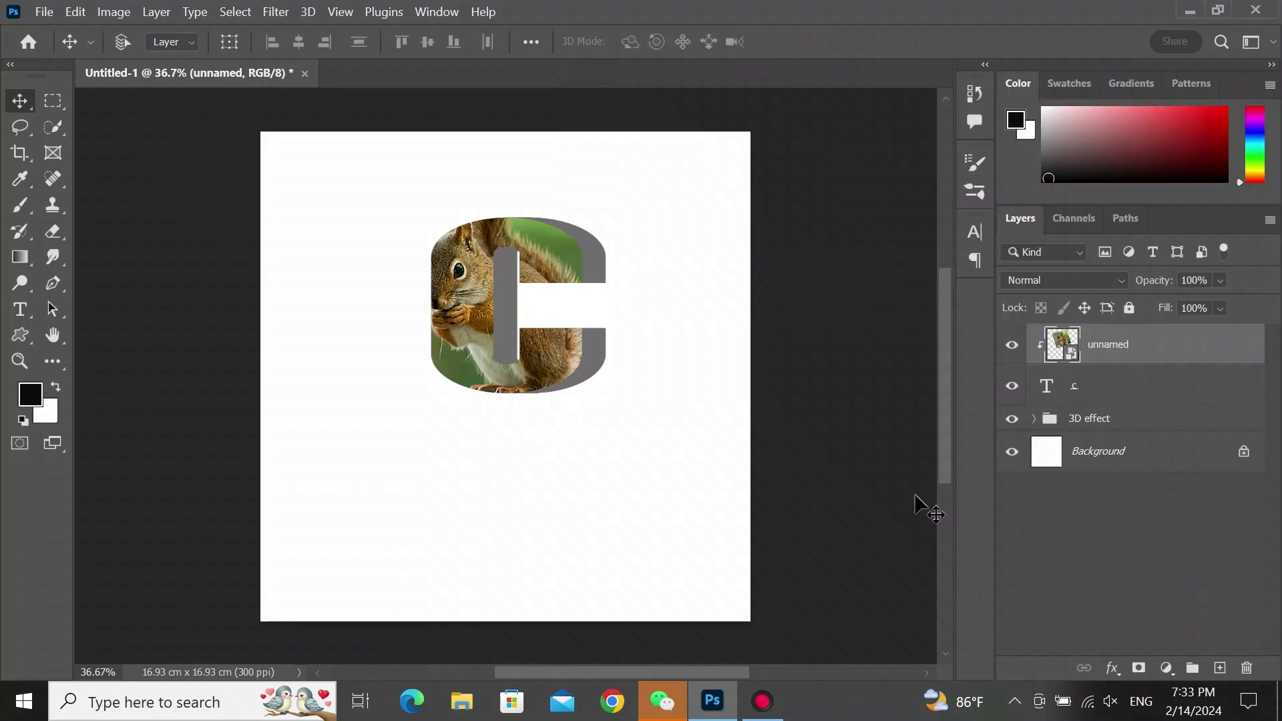
- Duplicate the squirrel image layer with Layer Via Copy
click(160, 15)
mouse_move(285, 32)
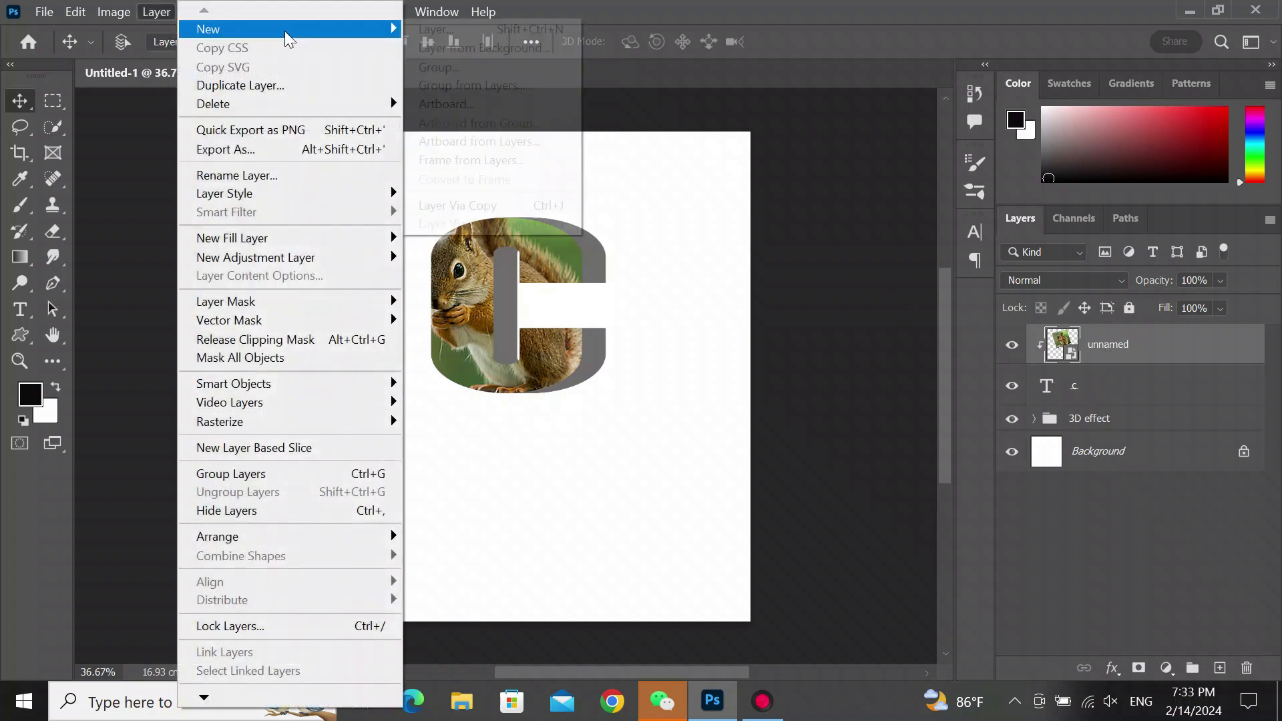
click(482, 203)
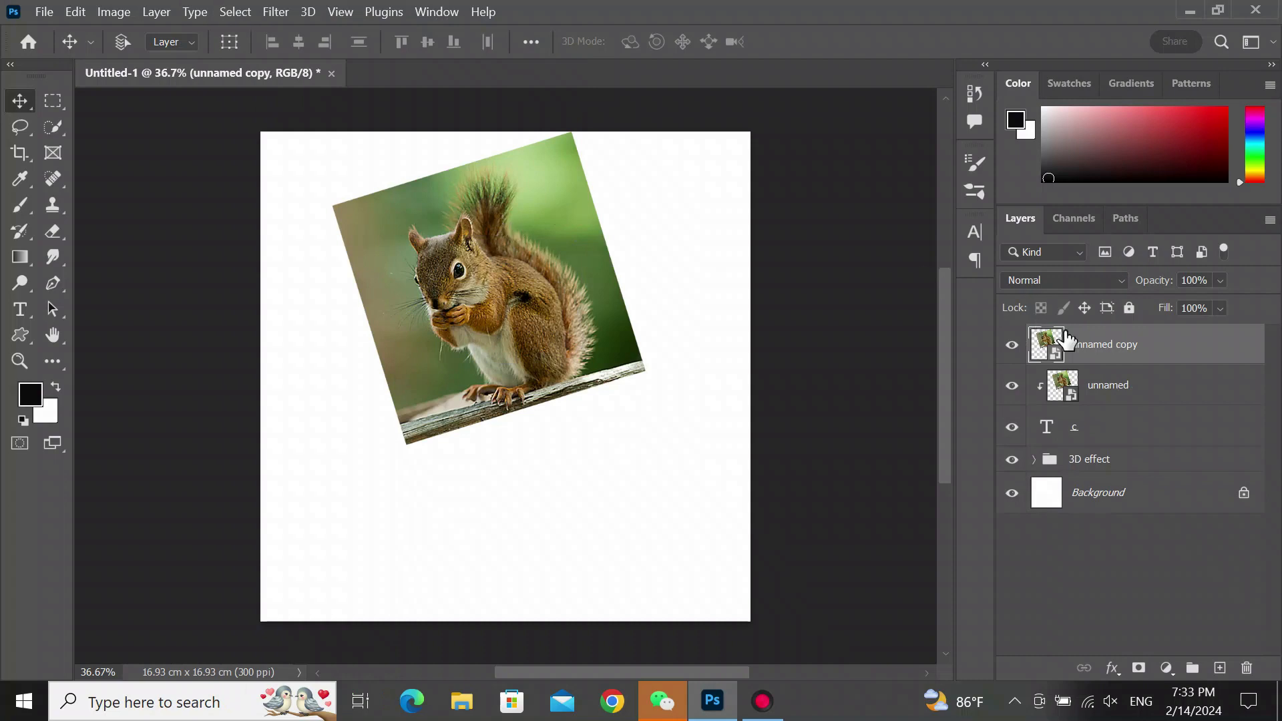
- Move the image copy below the c text layer and clip it to the 3D effect group
drag(1104, 358, 1106, 451)
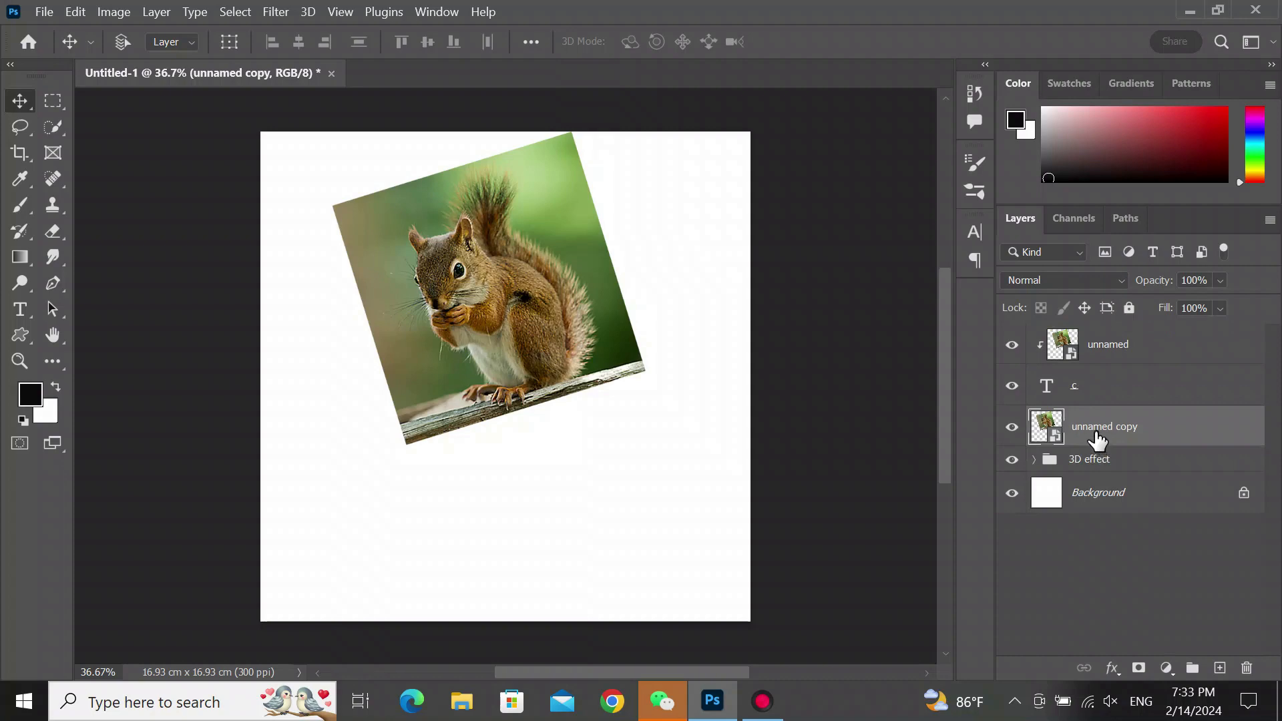
right_click(1100, 437)
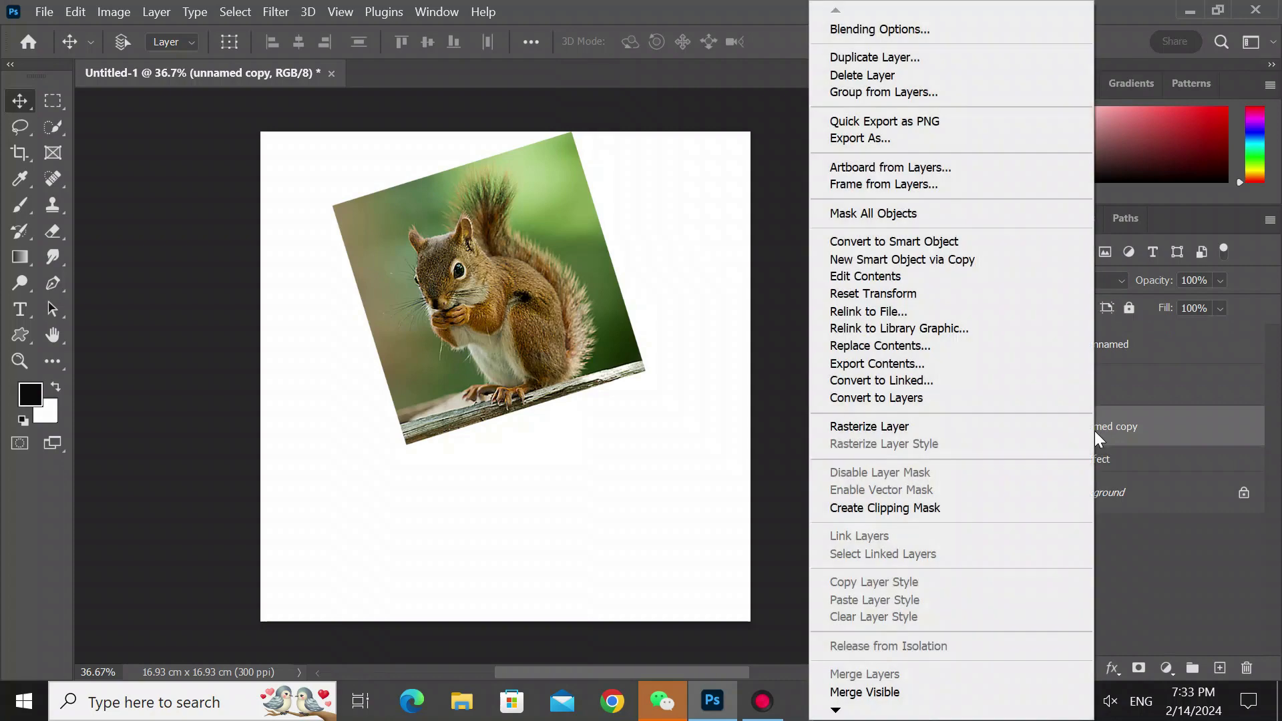
click(916, 507)
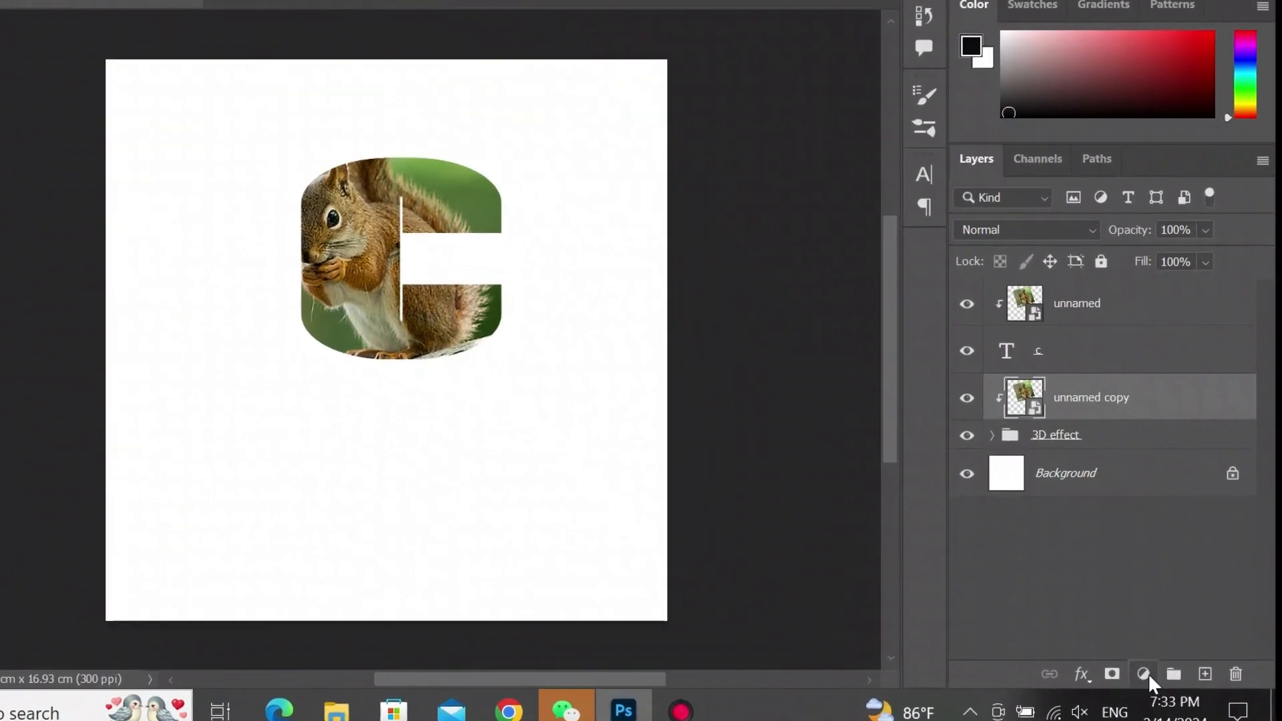
- Add an Exposure adjustment clipped to the image copy and set exposure to -1.67
click(1166, 668)
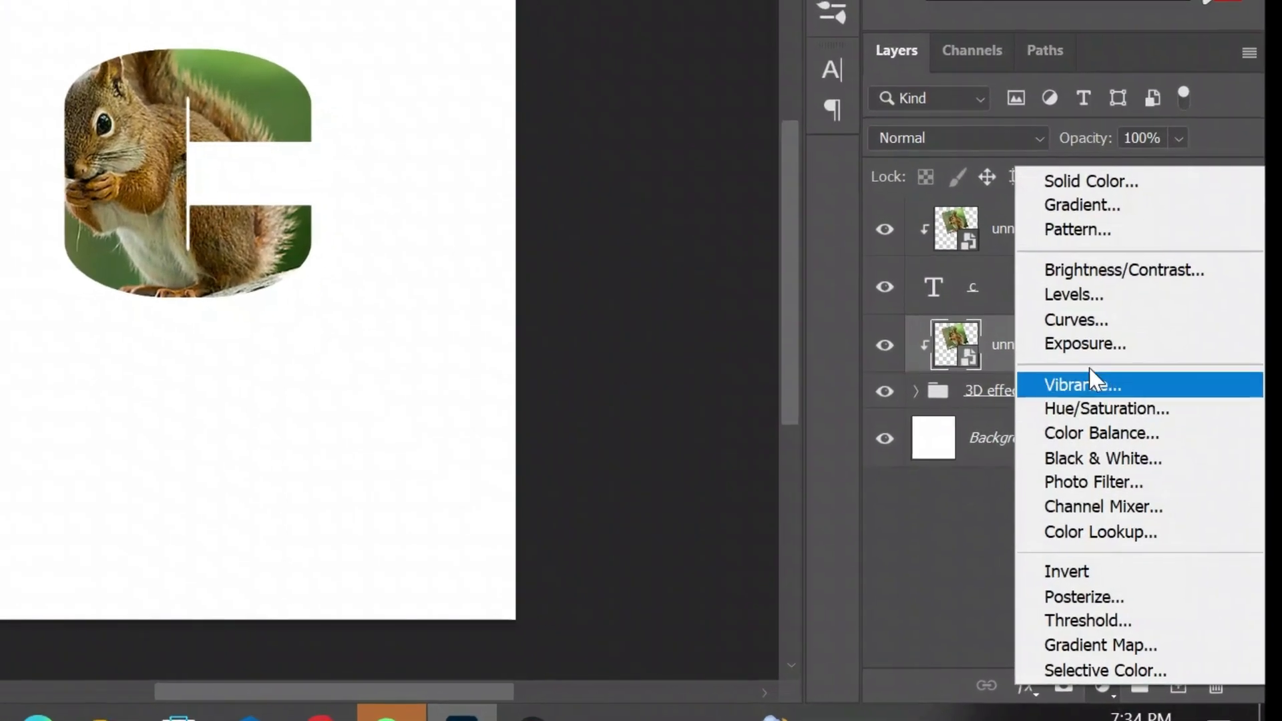
click(1059, 312)
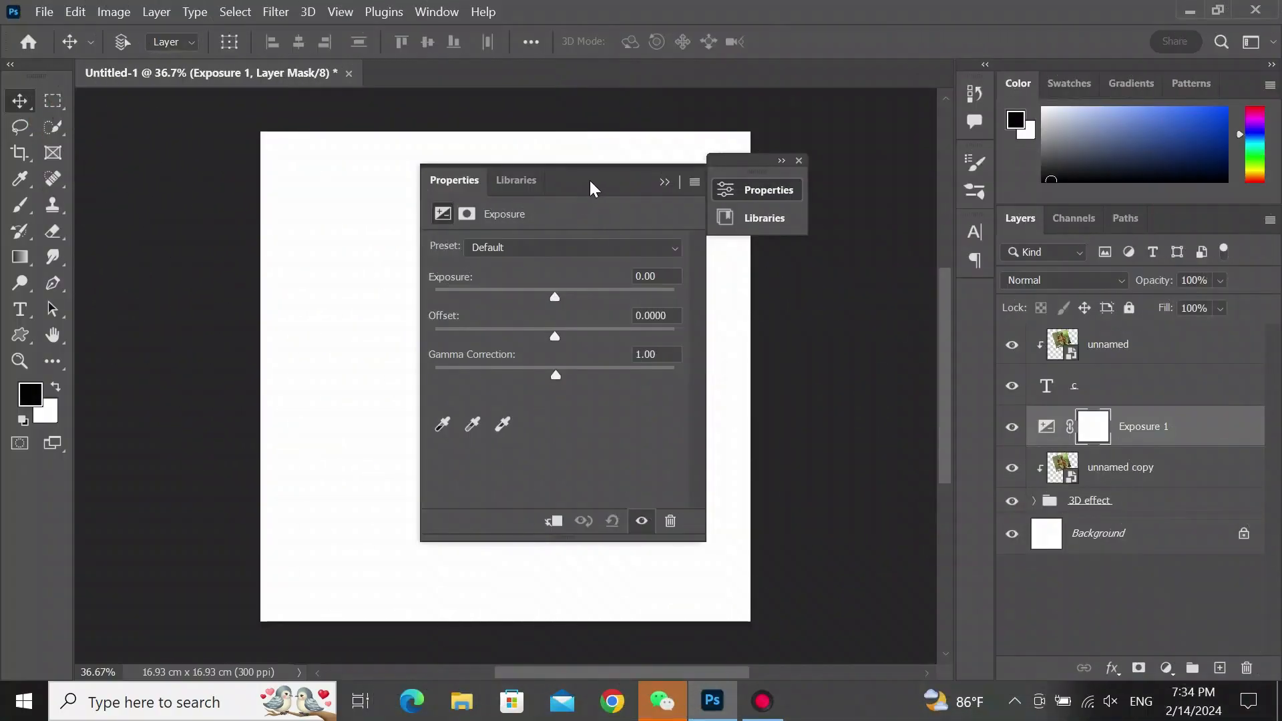
drag(590, 181, 864, 211)
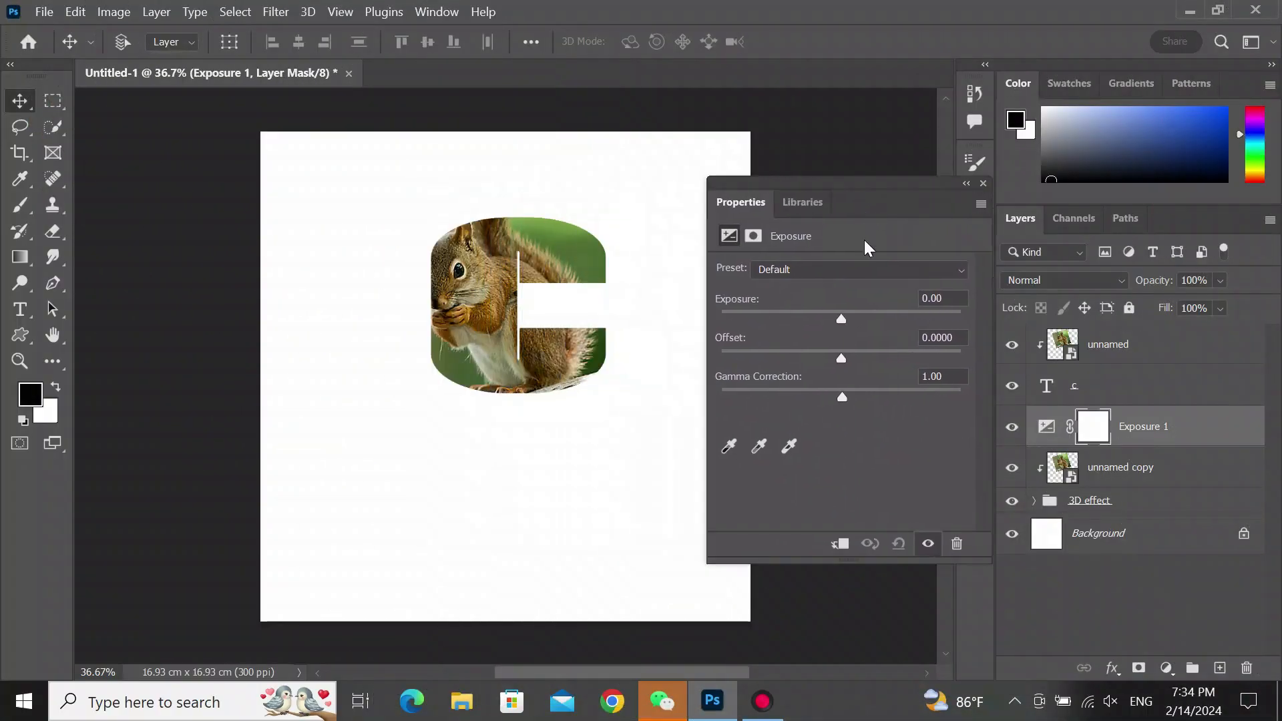
drag(840, 319, 828, 318)
click(840, 544)
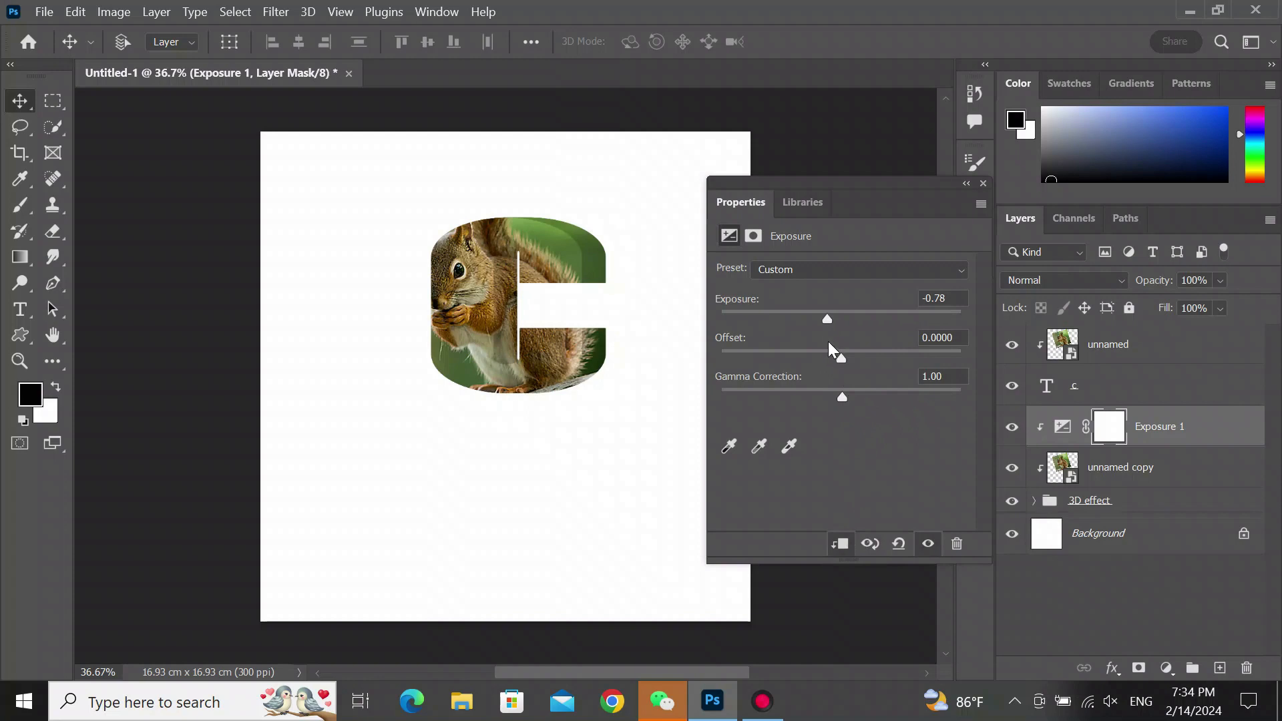
drag(826, 318, 811, 312)
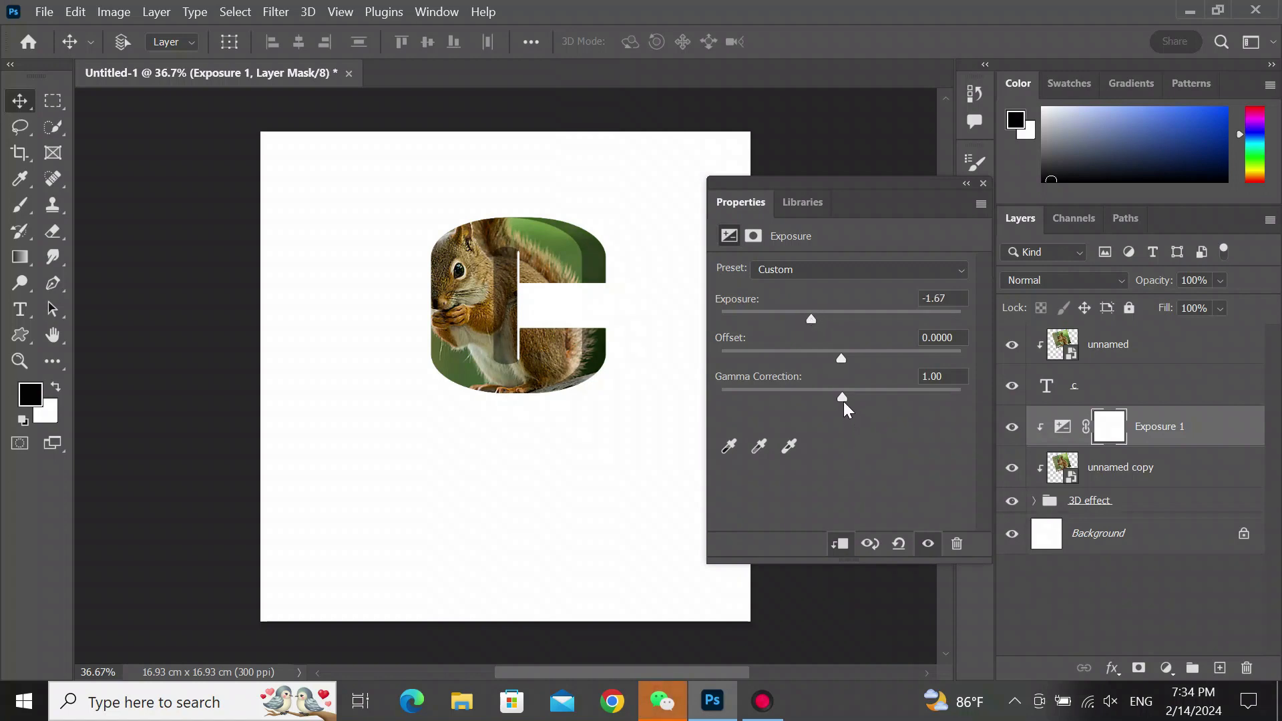
- Set the Exposure adjustment's gamma correction to 0.58 and exposure to -1.78, then close the properties
drag(850, 397, 870, 399)
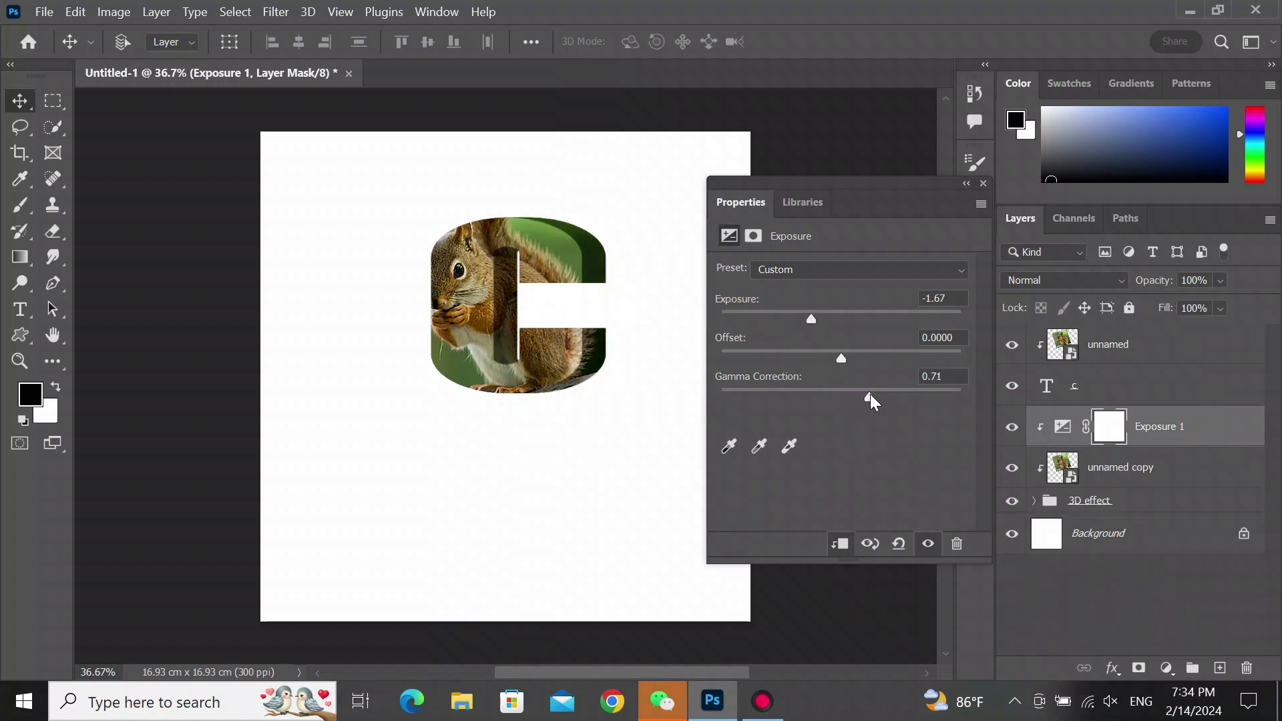
drag(808, 315, 821, 317)
mouse_move(872, 396)
mouse_down()
mouse_move(868, 382)
mouse_move(883, 382)
mouse_up()
drag(823, 322, 811, 312)
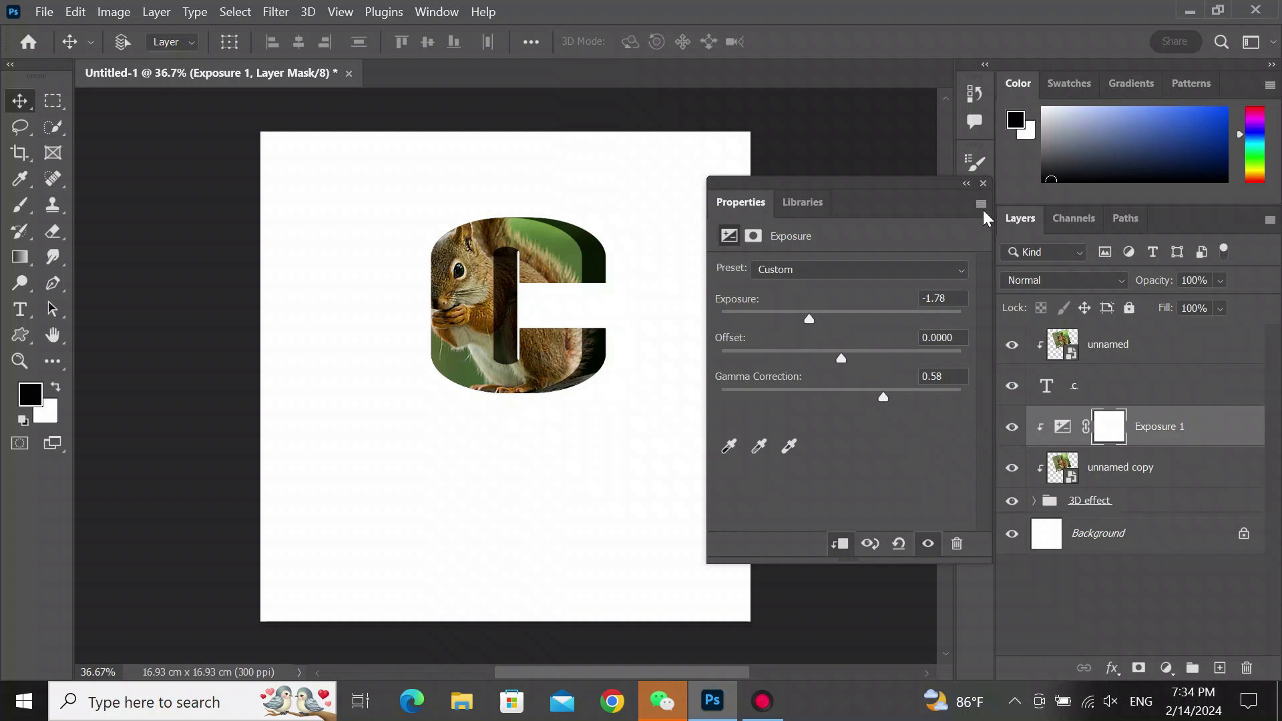
click(983, 183)
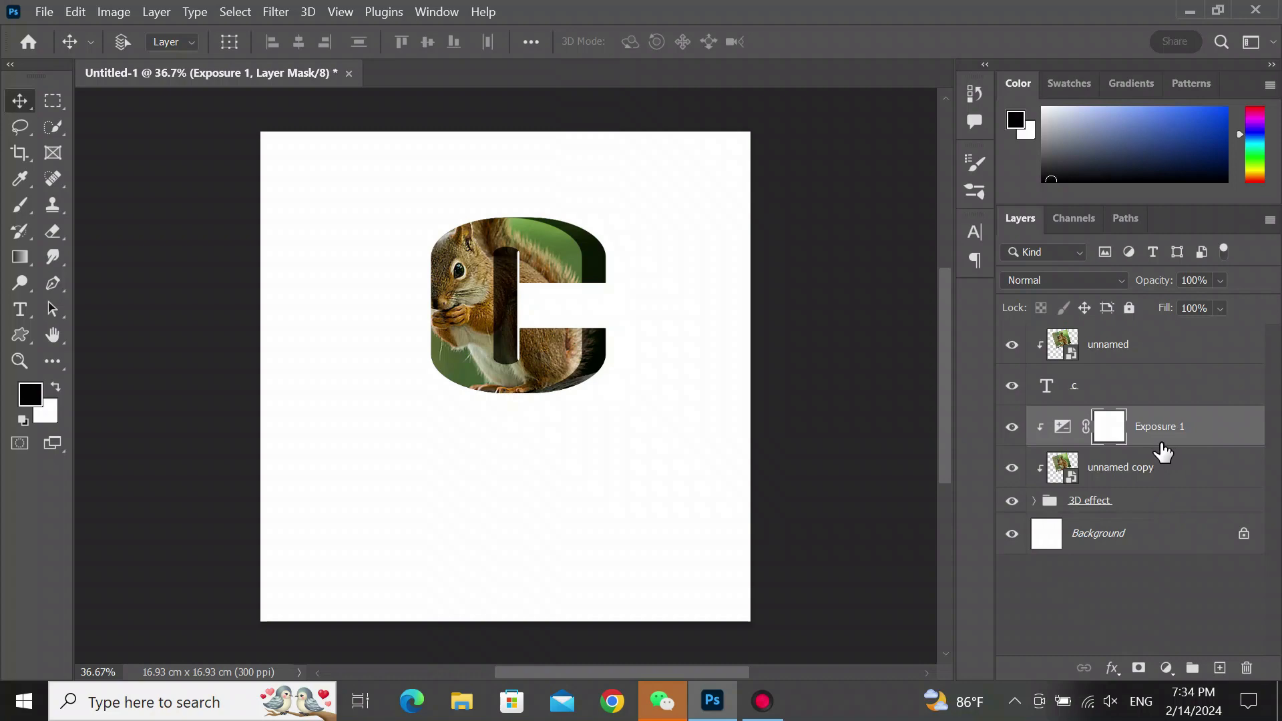
- Duplicate the top squirrel image layer with Layer Via Copy
click(1128, 352)
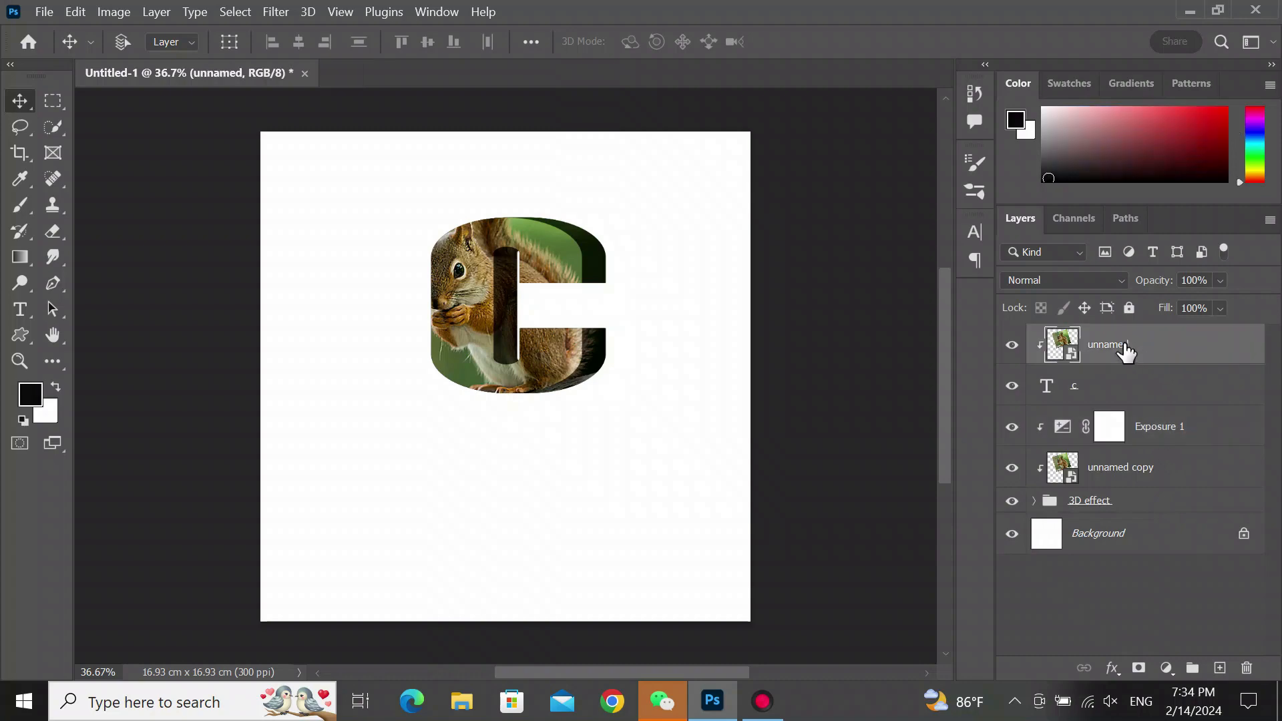
click(166, 20)
mouse_move(217, 27)
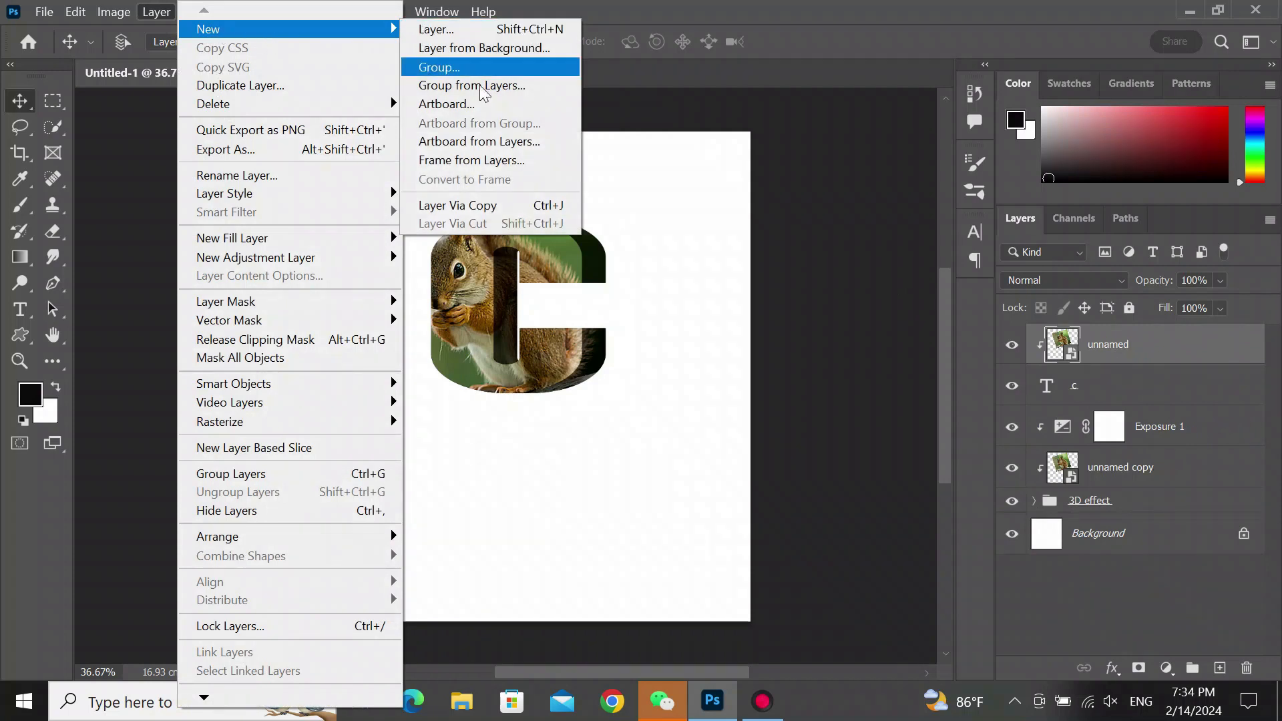
click(488, 200)
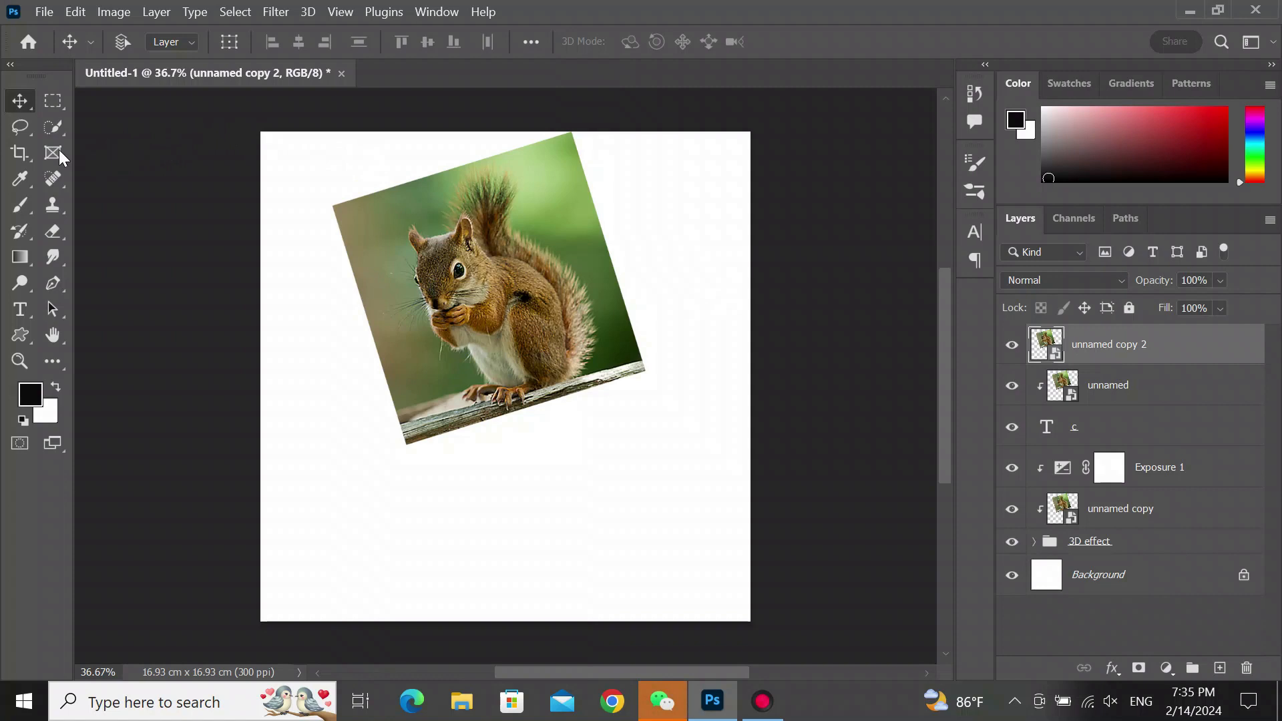
- Select the squirrel on the new image copy using the Quick Selection tool's Select Subject on Device
click(50, 129)
click(109, 139)
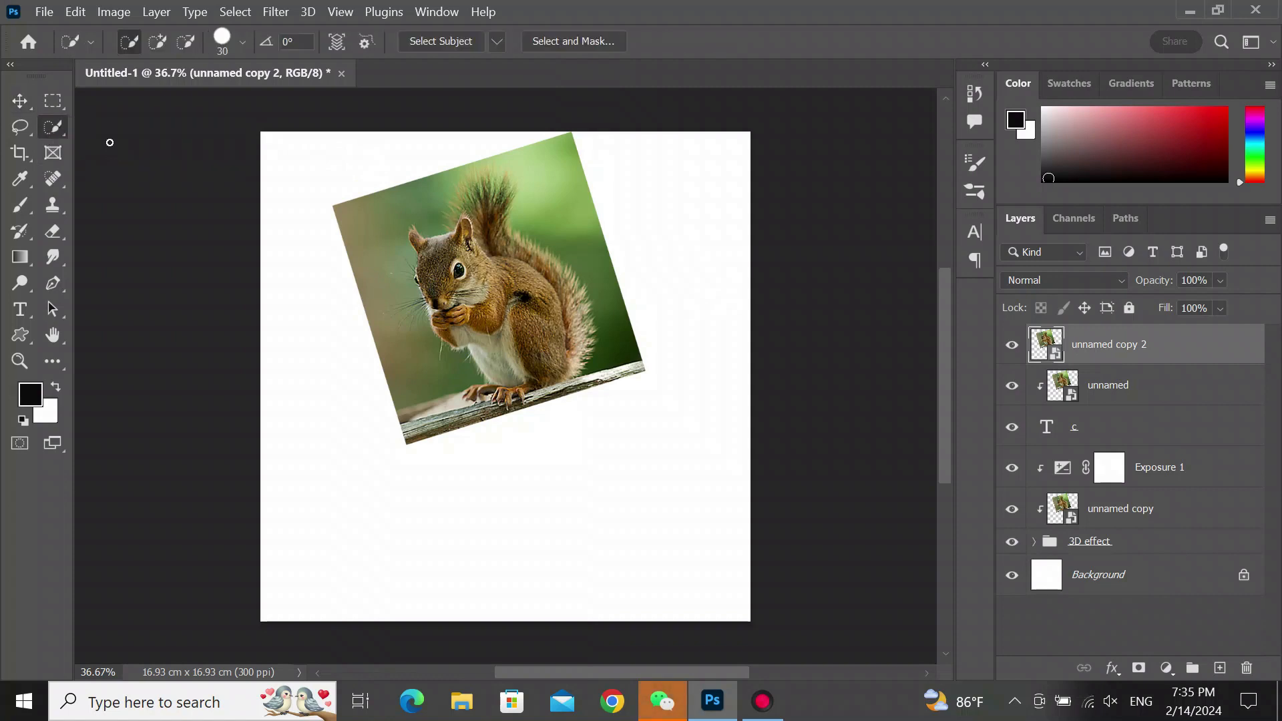
click(495, 45)
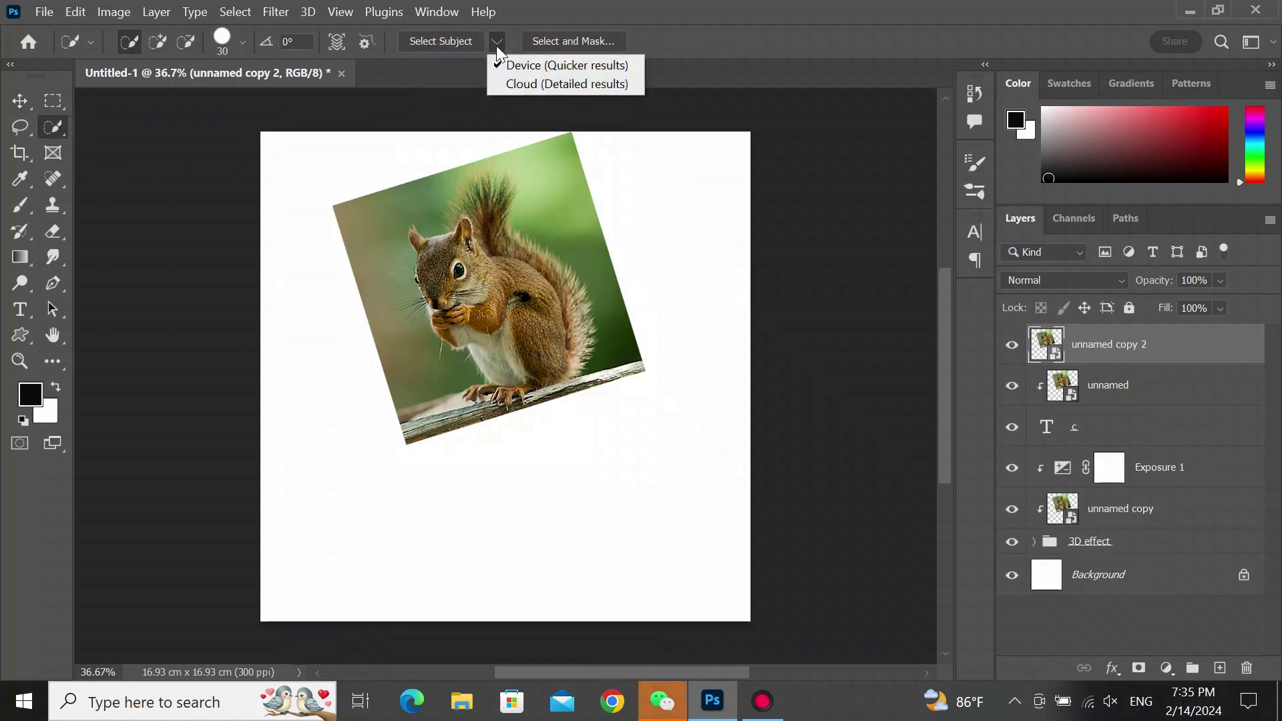
click(495, 43)
click(495, 42)
click(457, 45)
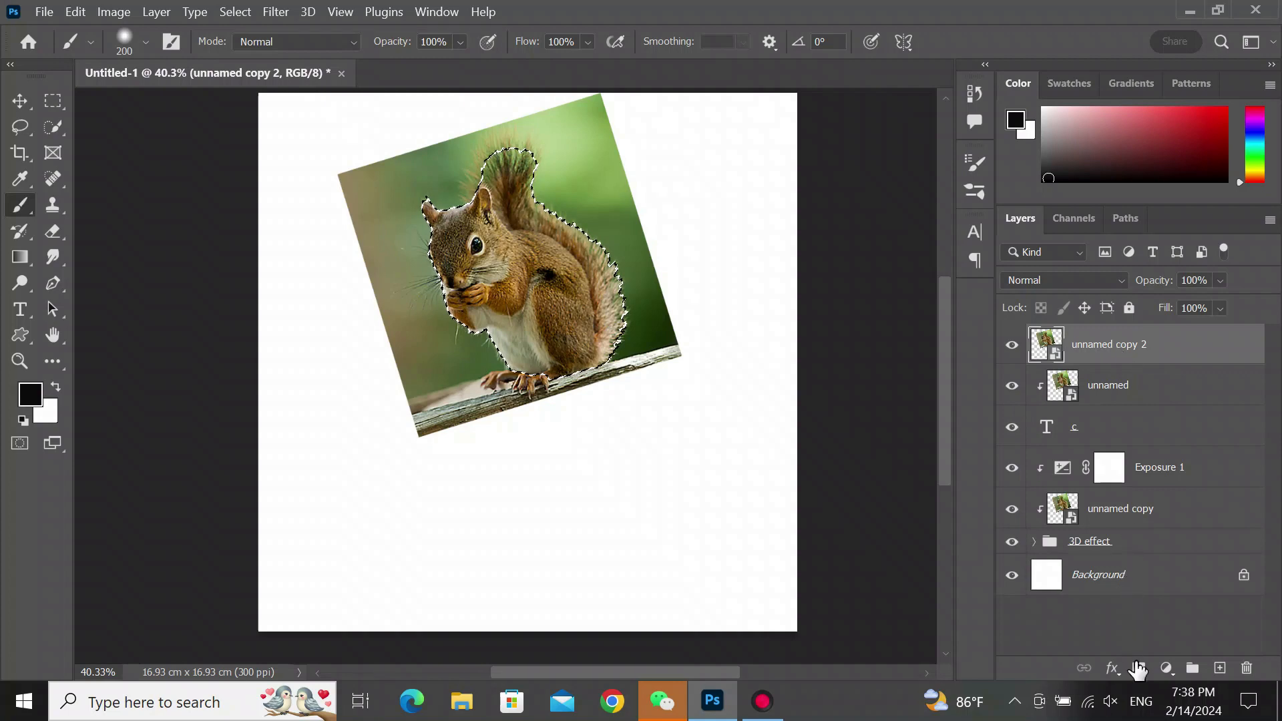
- Add a layer mask from the selection and paint black to hide the squirrel's body outside the letter's front
click(1139, 668)
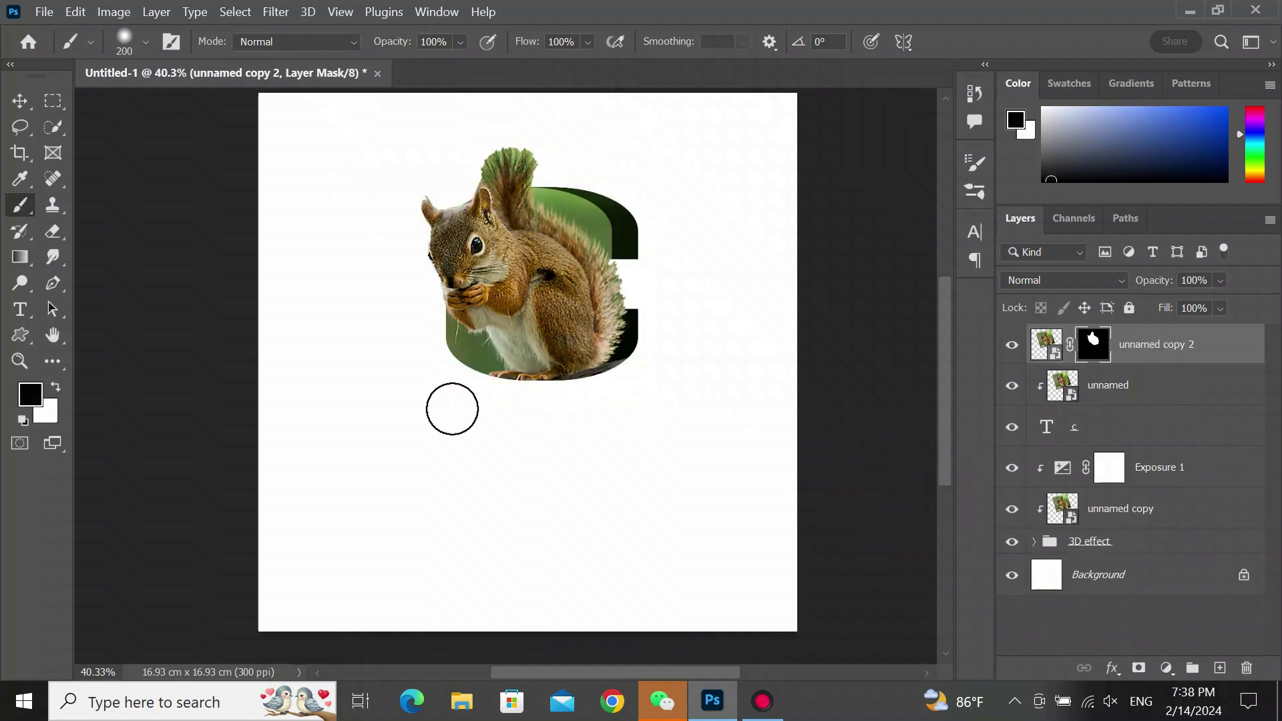
scroll(451, 406, up, 1)
mouse_move(634, 285)
mouse_down()
mouse_move(581, 298)
mouse_move(564, 341)
mouse_move(553, 334)
mouse_move(546, 197)
mouse_move(574, 236)
mouse_move(637, 237)
mouse_move(646, 218)
mouse_move(630, 177)
mouse_move(496, 142)
mouse_move(472, 153)
mouse_move(609, 153)
mouse_move(646, 187)
mouse_move(683, 315)
mouse_move(672, 351)
mouse_move(603, 390)
mouse_move(476, 392)
mouse_move(436, 356)
mouse_up()
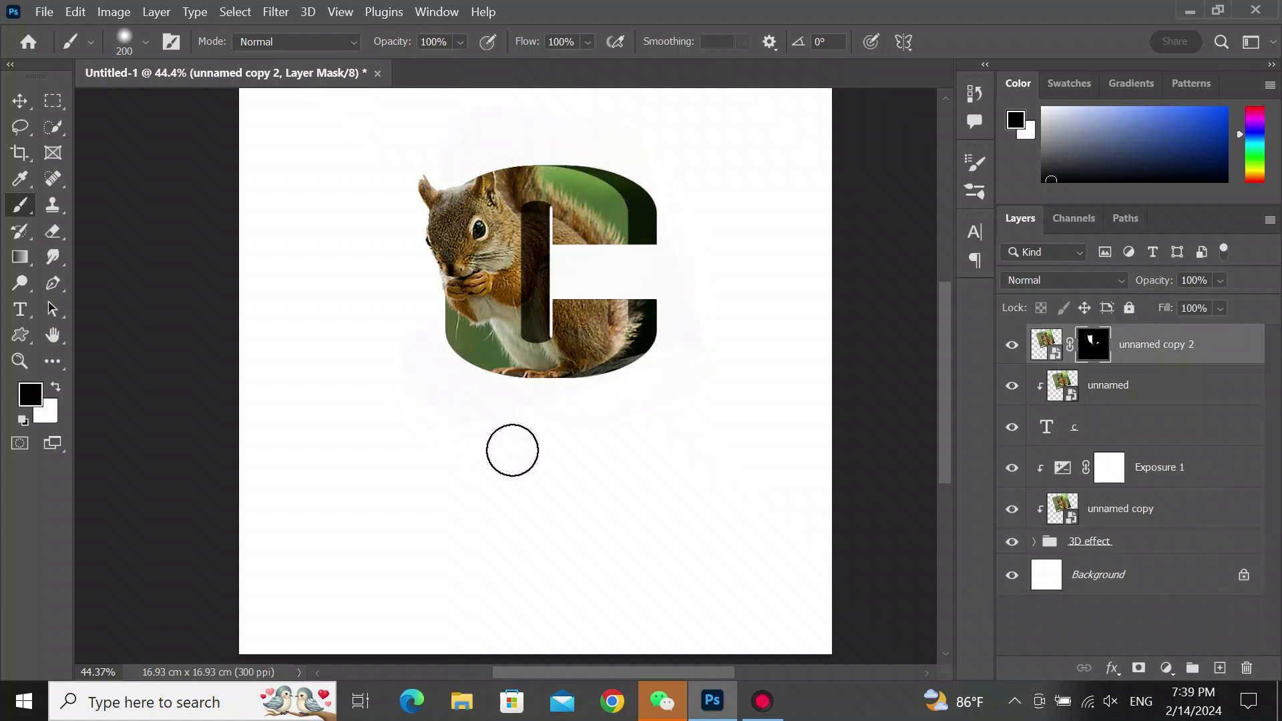
scroll(575, 472, down, 2)
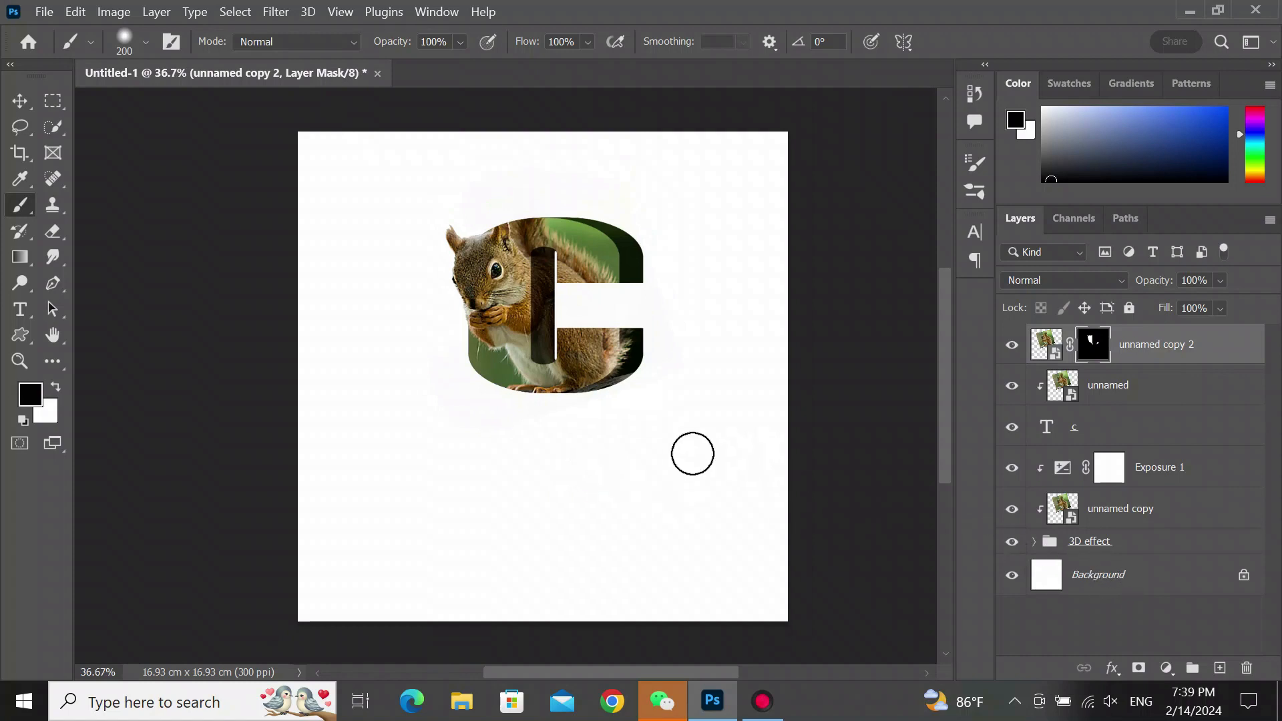
scroll(664, 449, up, 3)
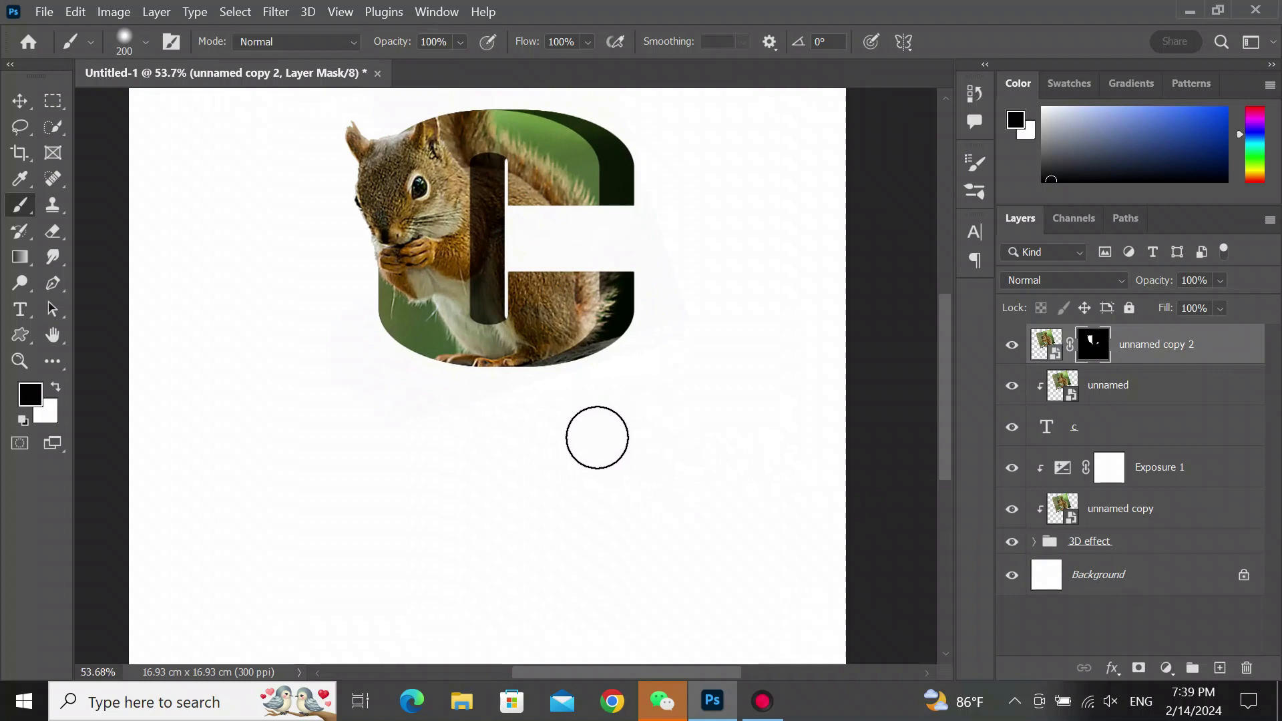
scroll(597, 438, down, 1)
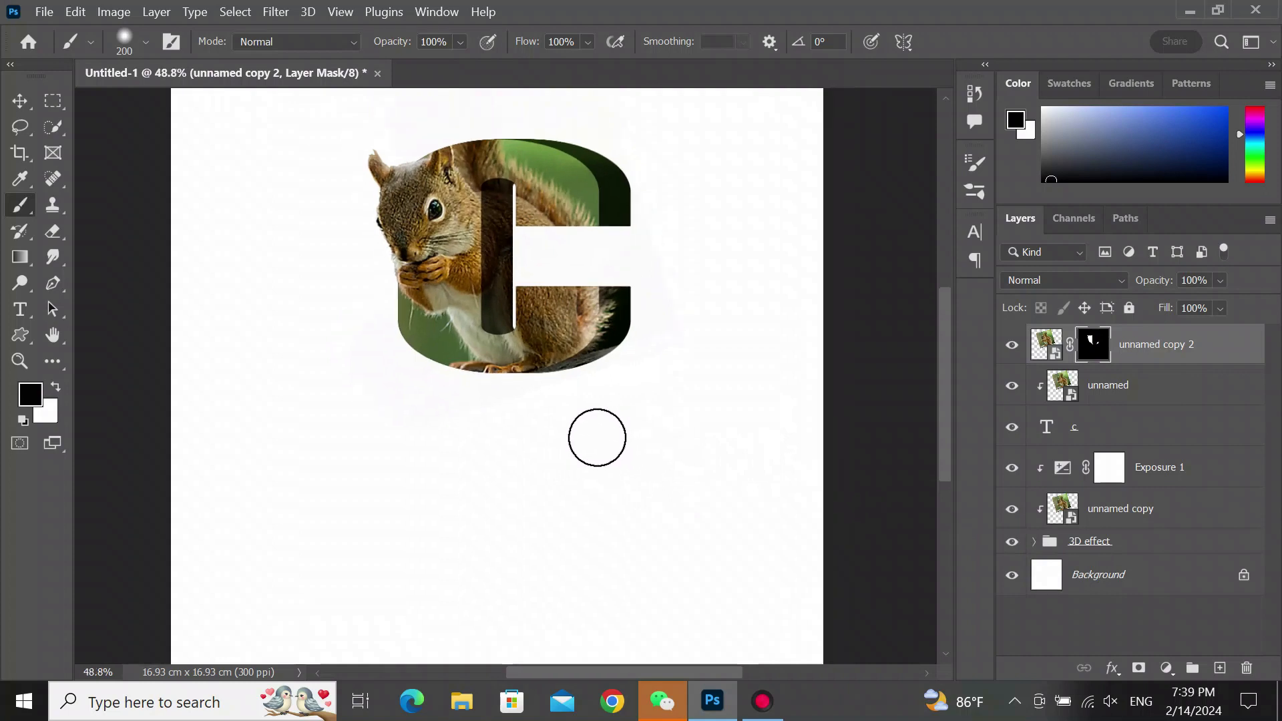
mouse_move(599, 433)
mouse_down()
mouse_move(627, 332)
mouse_move(619, 303)
mouse_move(619, 347)
mouse_move(616, 290)
mouse_move(609, 351)
mouse_move(575, 378)
mouse_move(609, 324)
mouse_up()
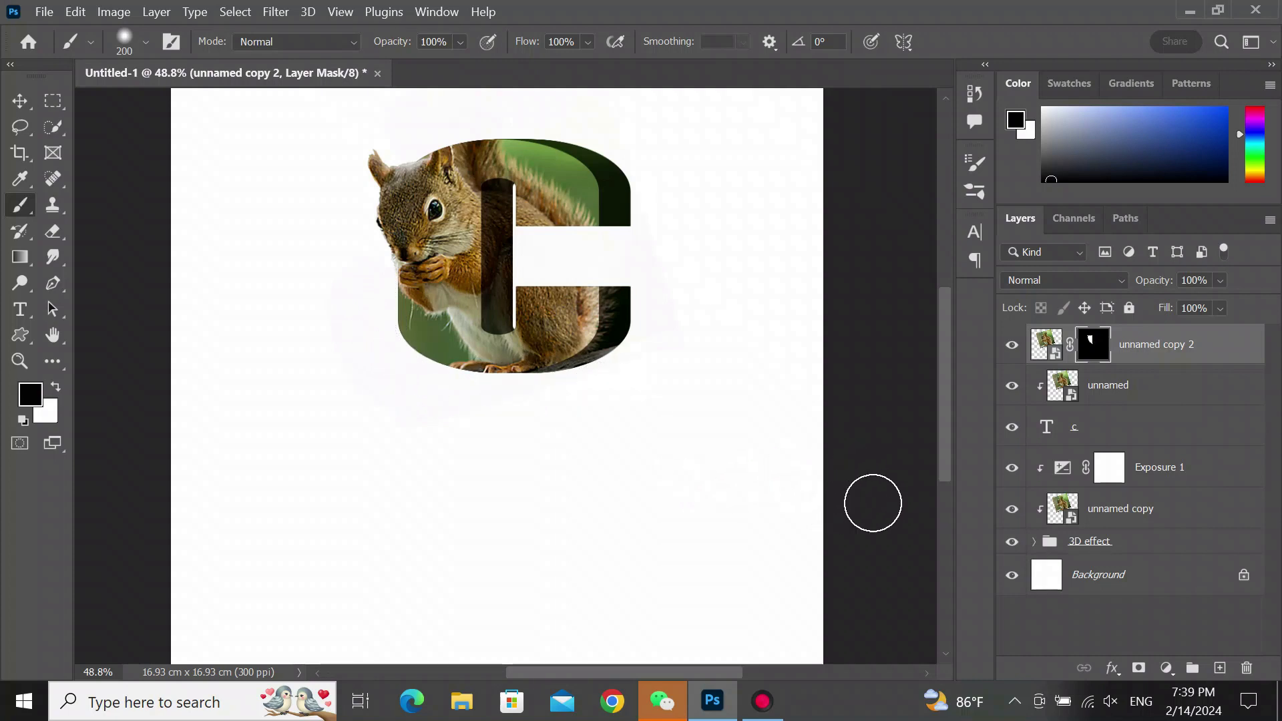
- Add a new empty layer directly above the Background layer
scroll(438, 474, up, 4)
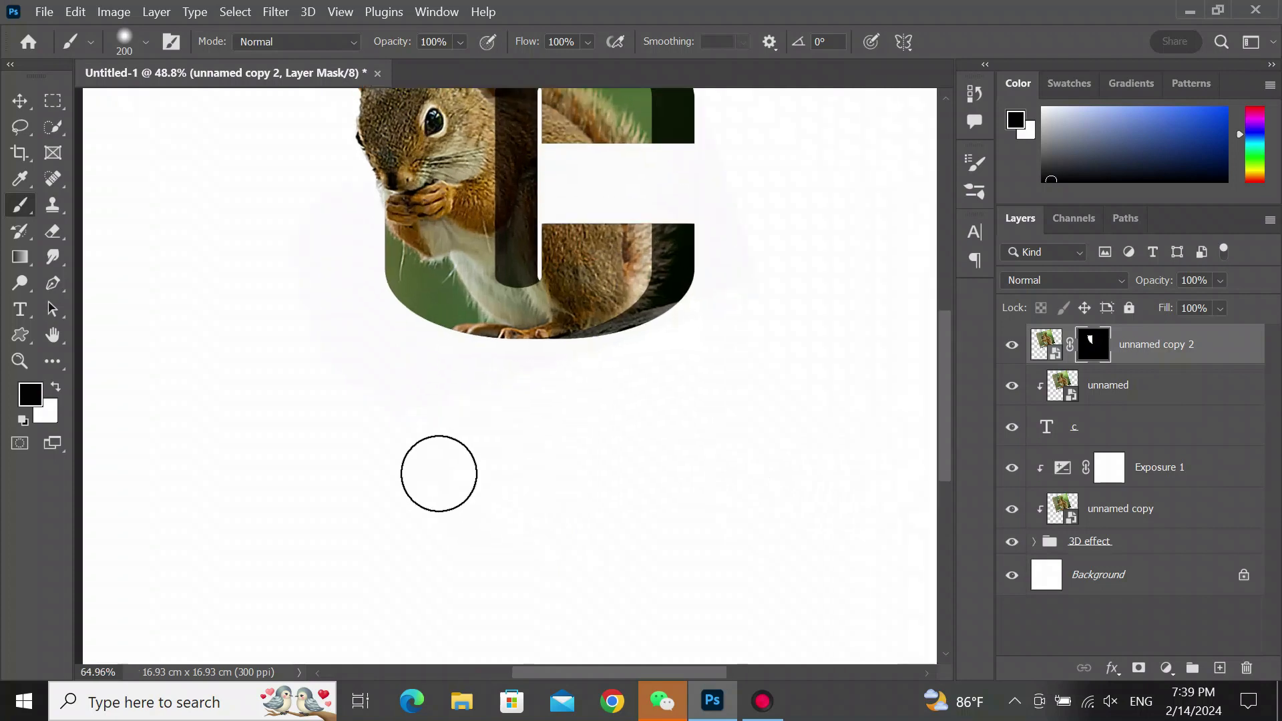
scroll(438, 474, down, 3)
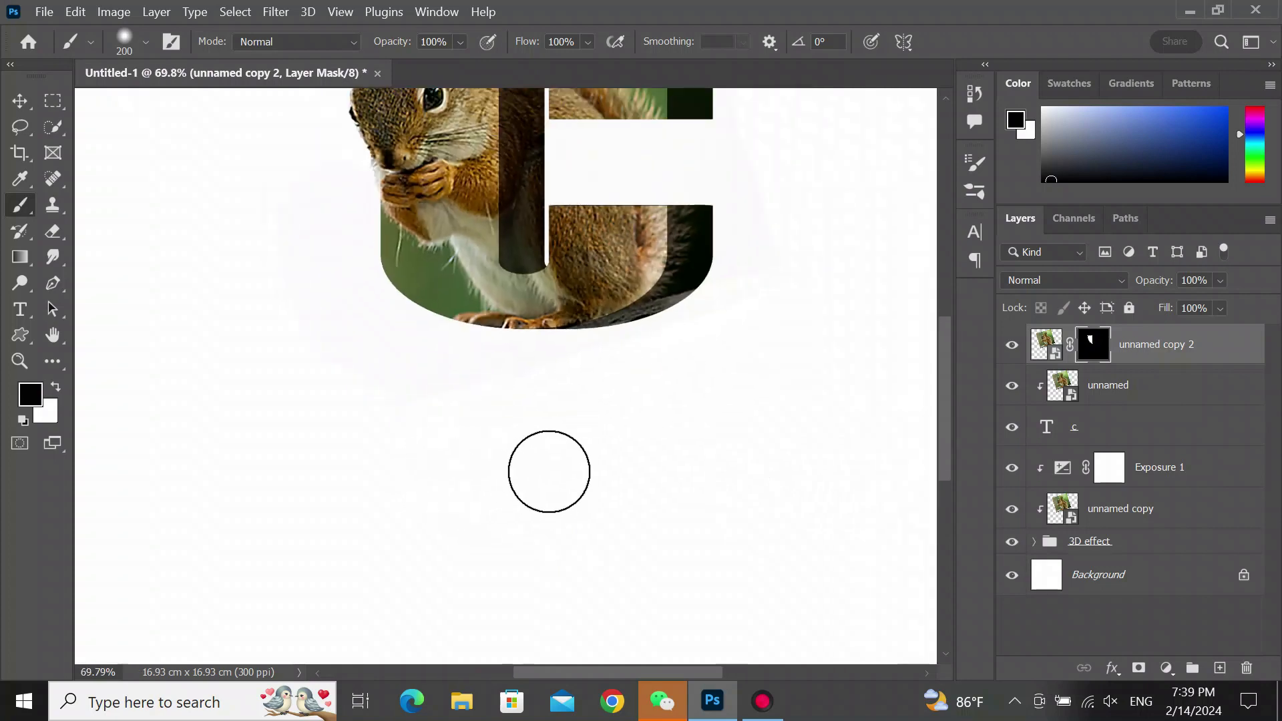
scroll(600, 479, down, 2)
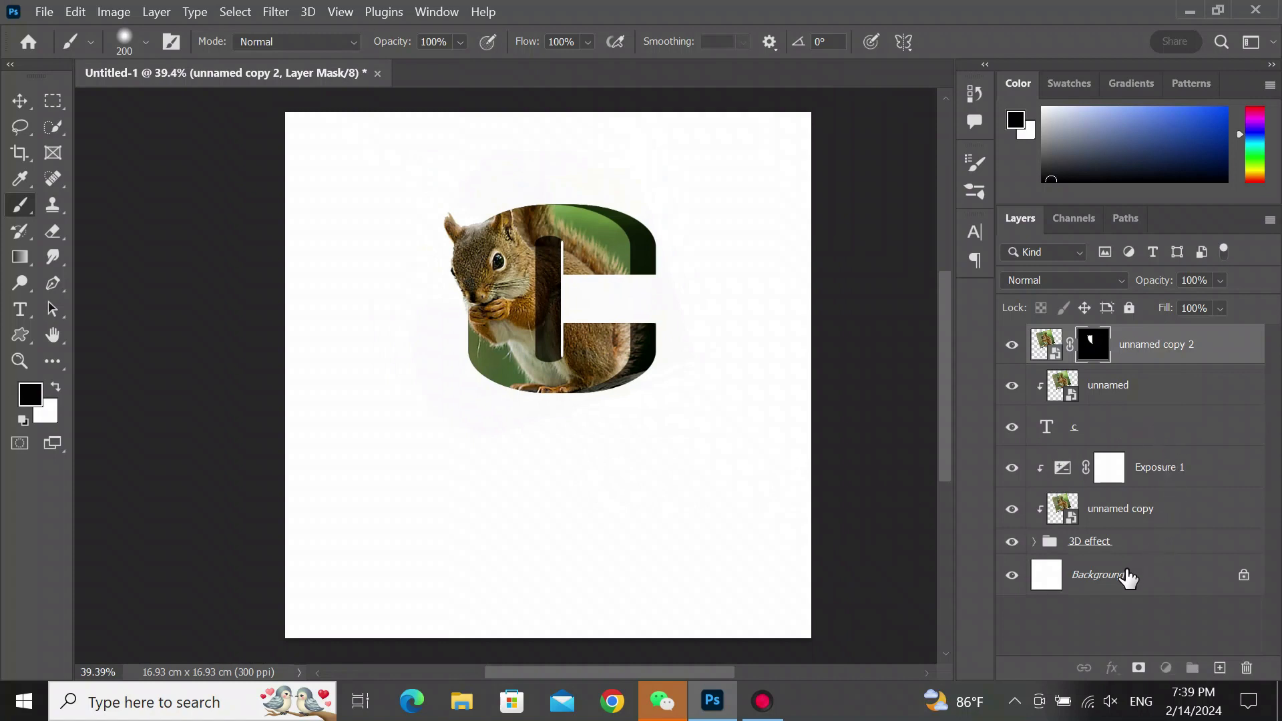
click(1127, 577)
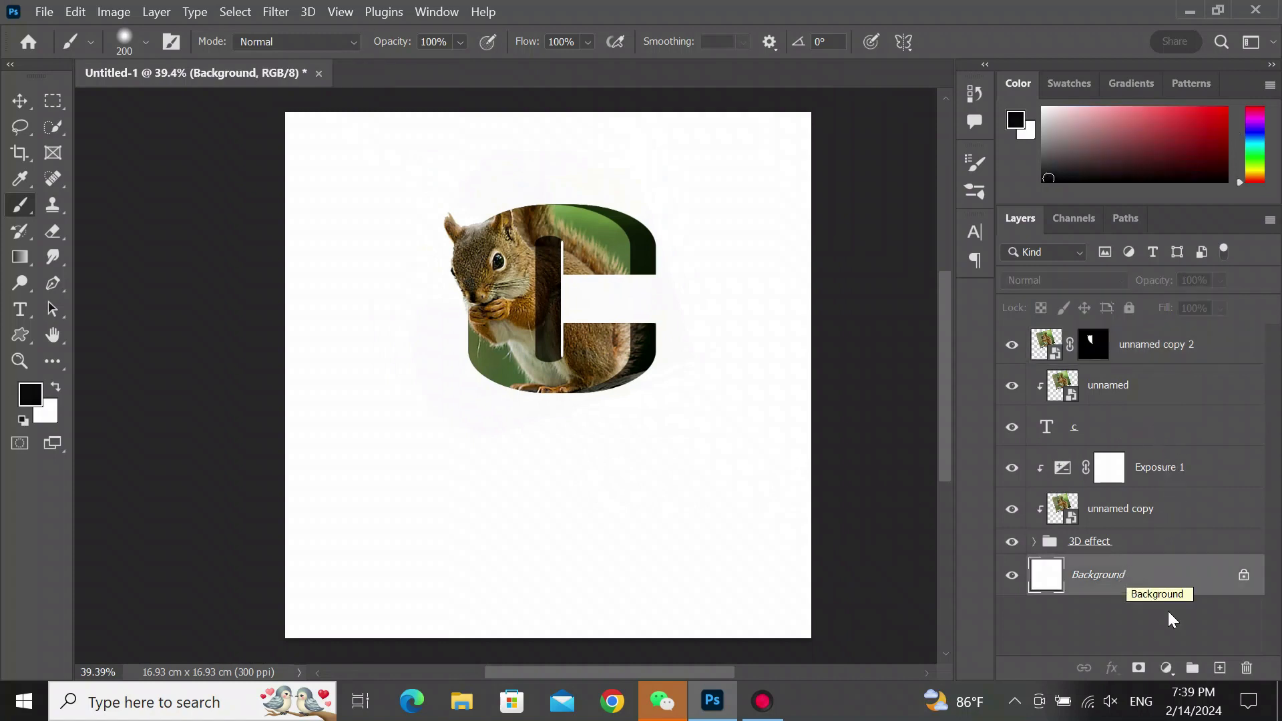
click(1220, 668)
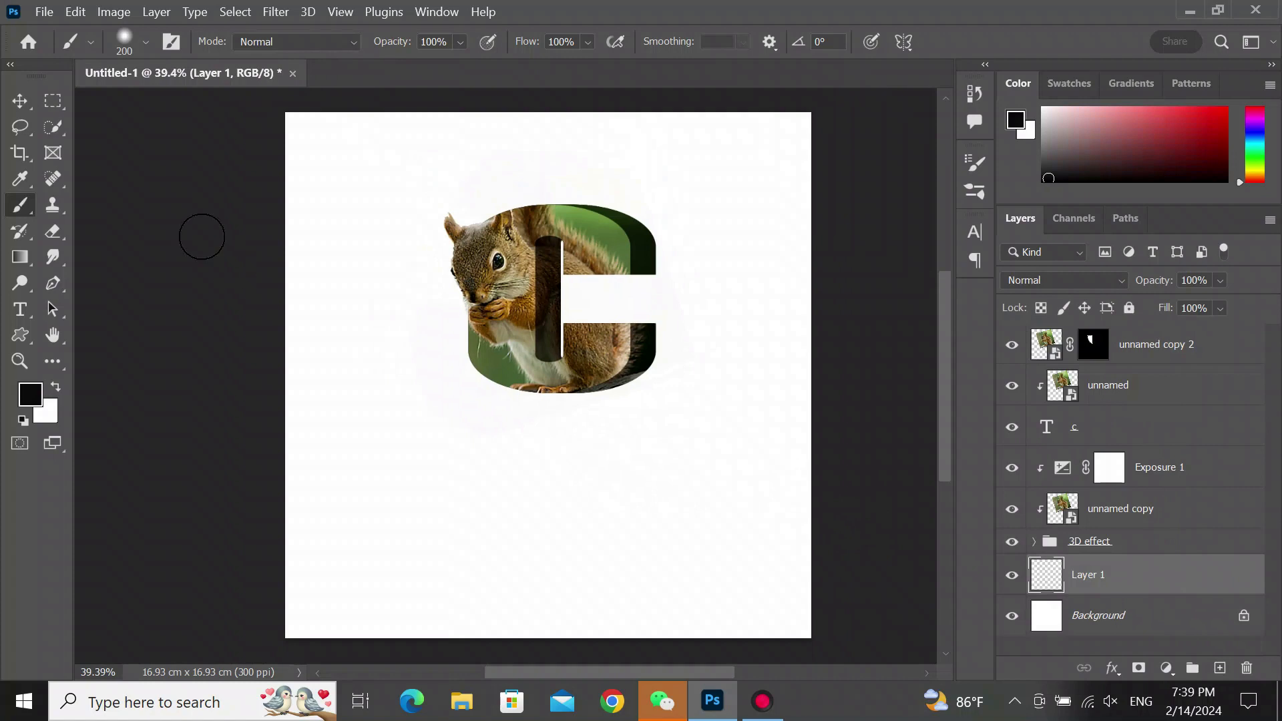
- Set the brush size to 800 and stamp one soft black spot below the letter
key(bracketright)
key(bracketright)
key(bracketright)
key(bracketright)
key(bracketright)
key(bracketright)
key(bracketright)
key(bracketright)
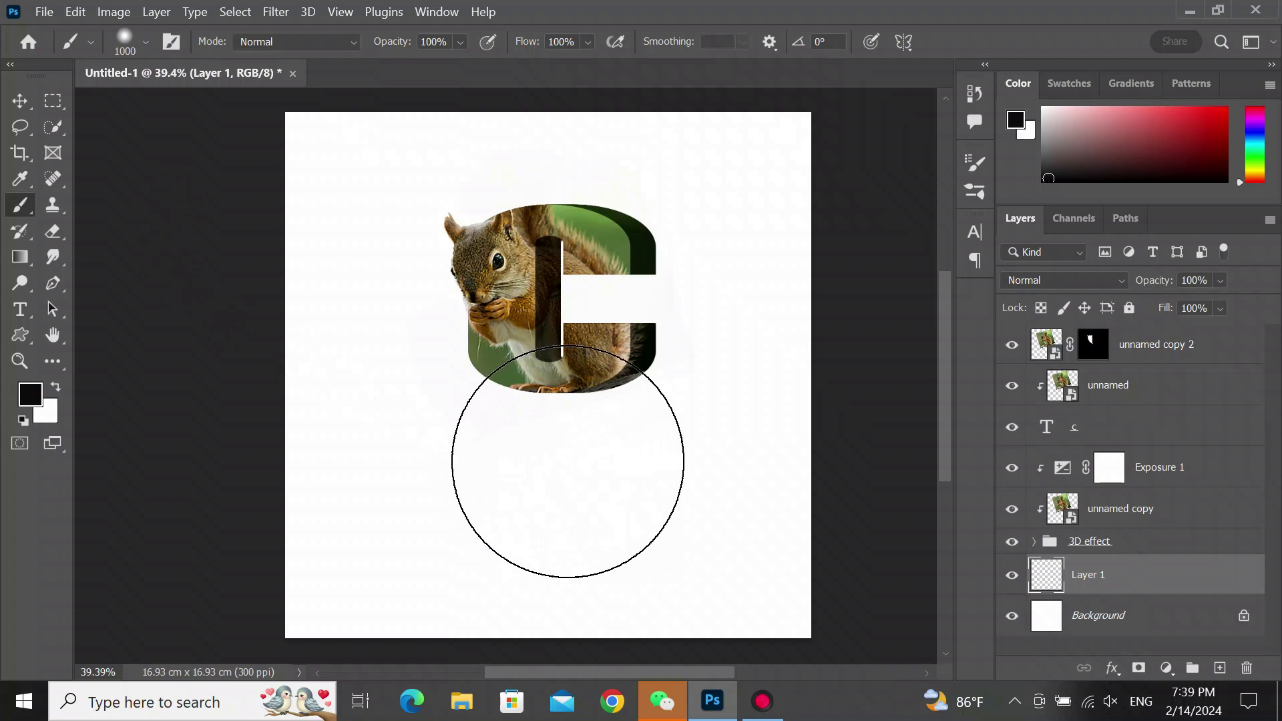
key(bracketleft)
key(bracketleft)
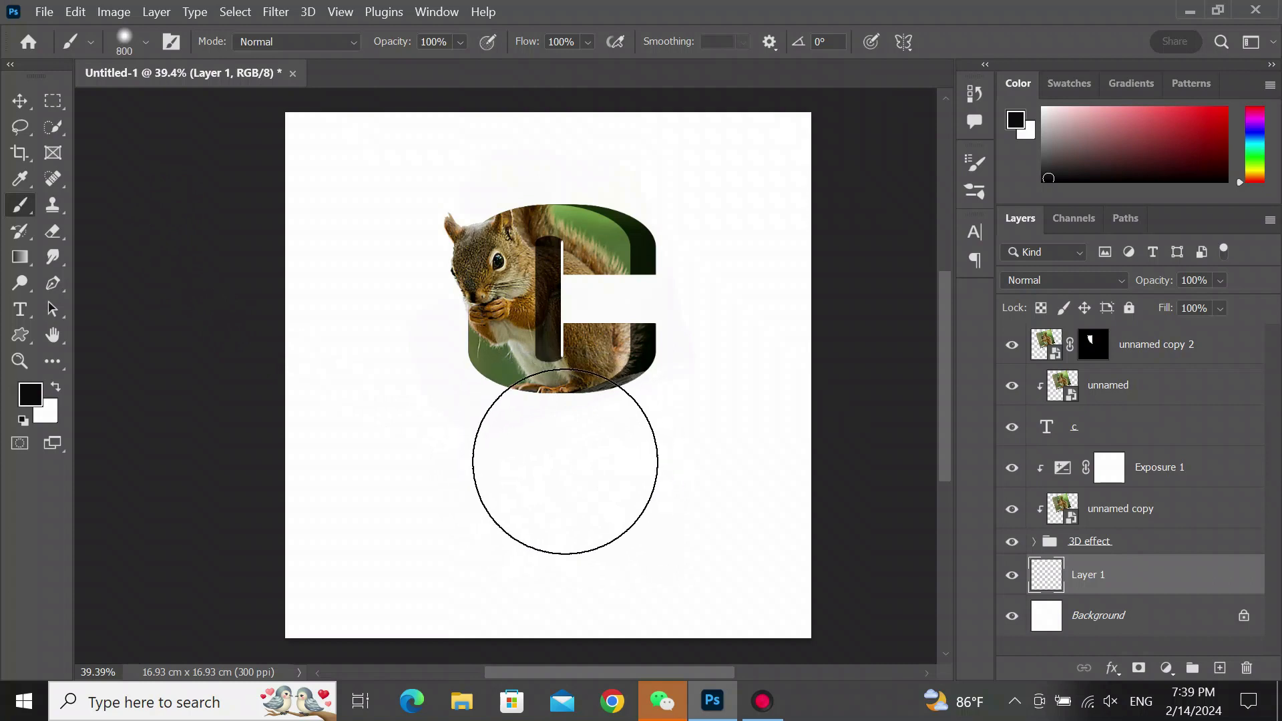
click(565, 461)
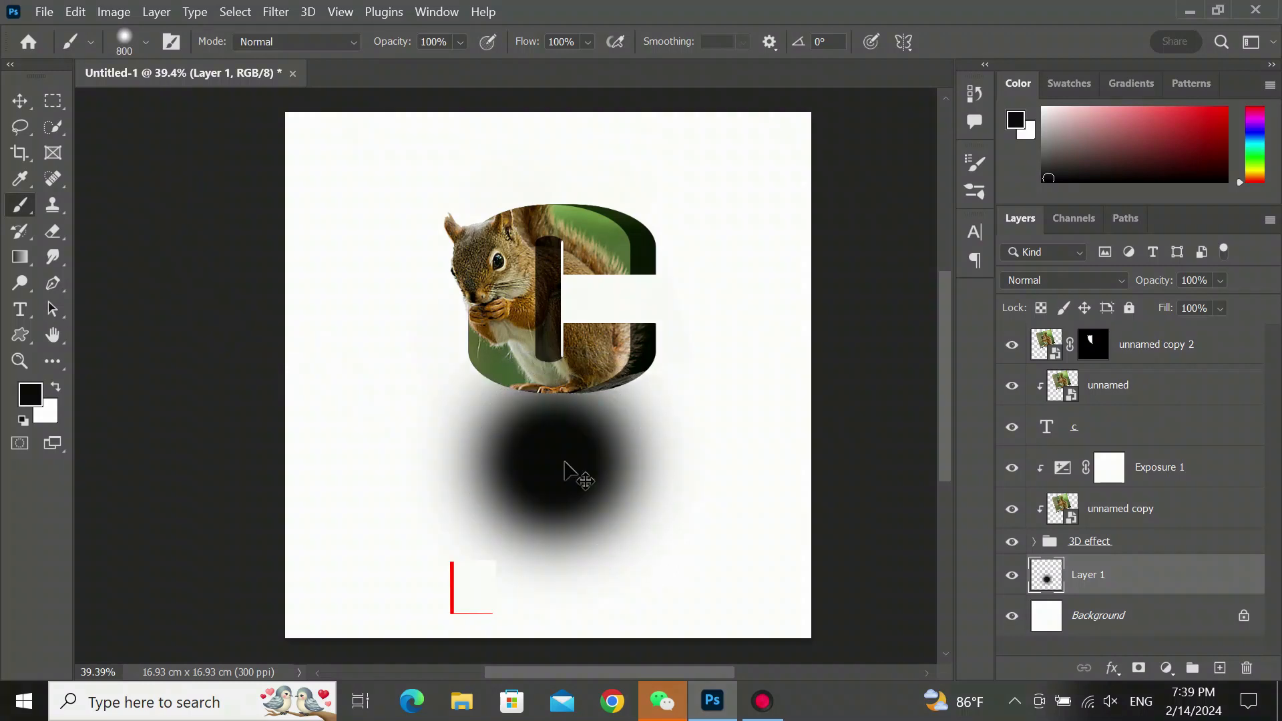
- Free Transform the black spot into a flat shadow about 11% high and 110% wide under the letter
key(ctrl+t)
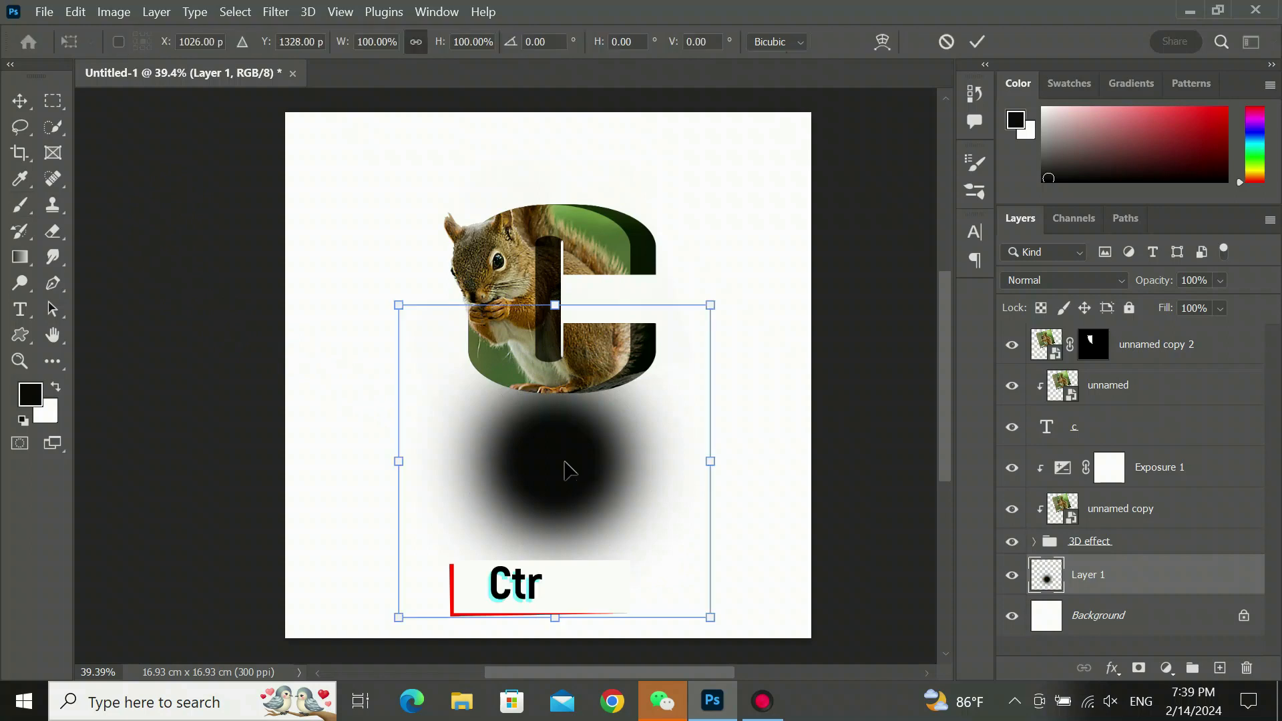
drag(555, 306, 565, 408)
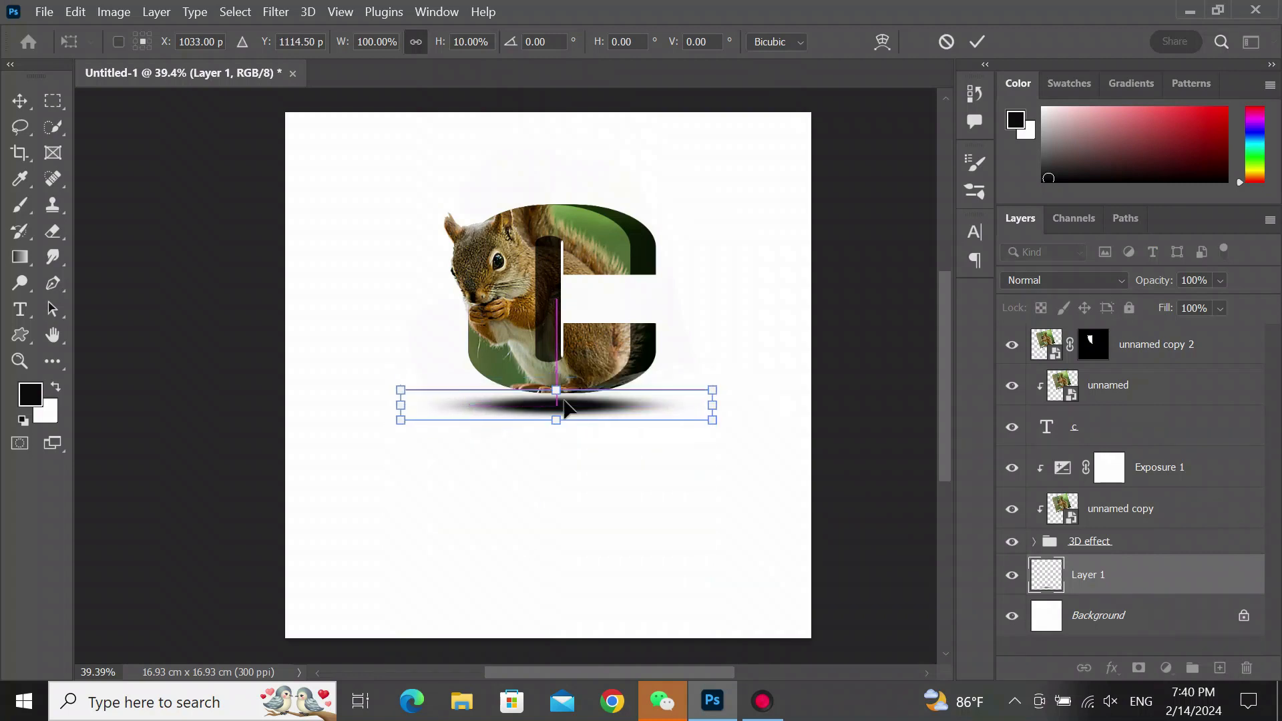
drag(717, 404, 740, 406)
mouse_move(400, 406)
mouse_down()
mouse_move(380, 405)
mouse_move(396, 406)
mouse_up()
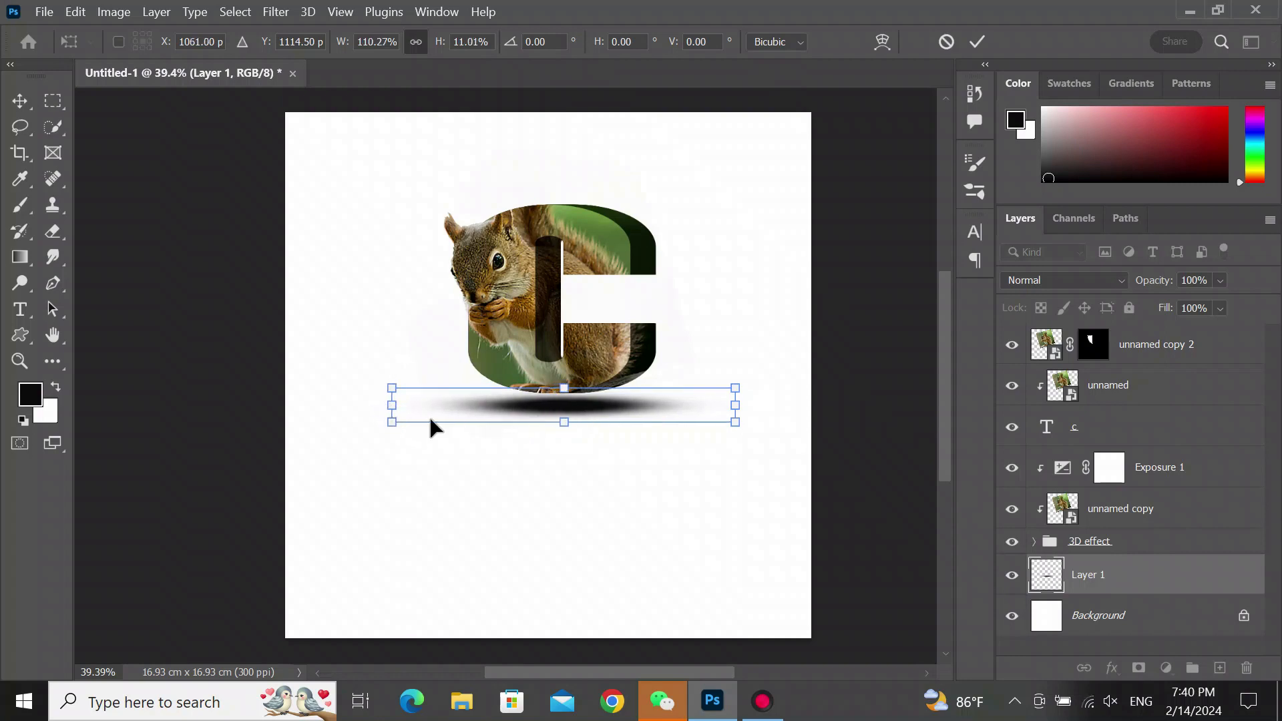
- Set the shadow layer's opacity to 59%, move the shadow up beneath the letter and commit the transform
click(1220, 281)
click(1250, 306)
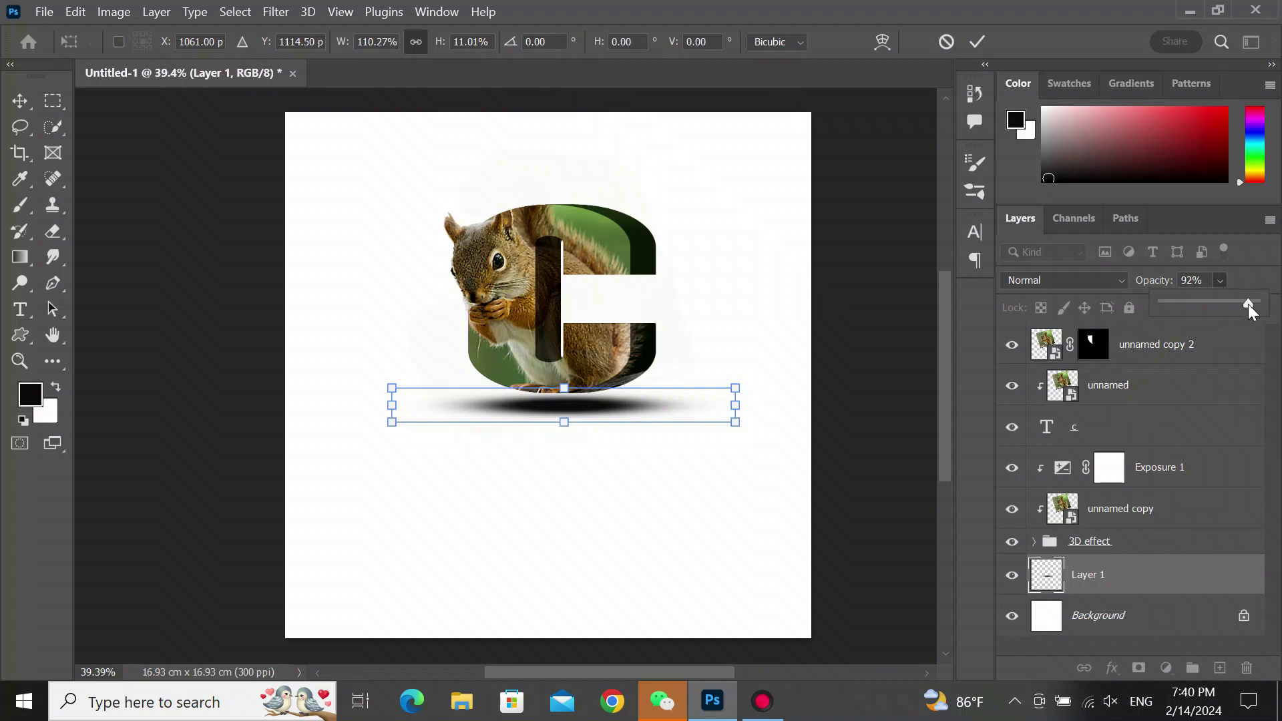
drag(1220, 306, 1217, 307)
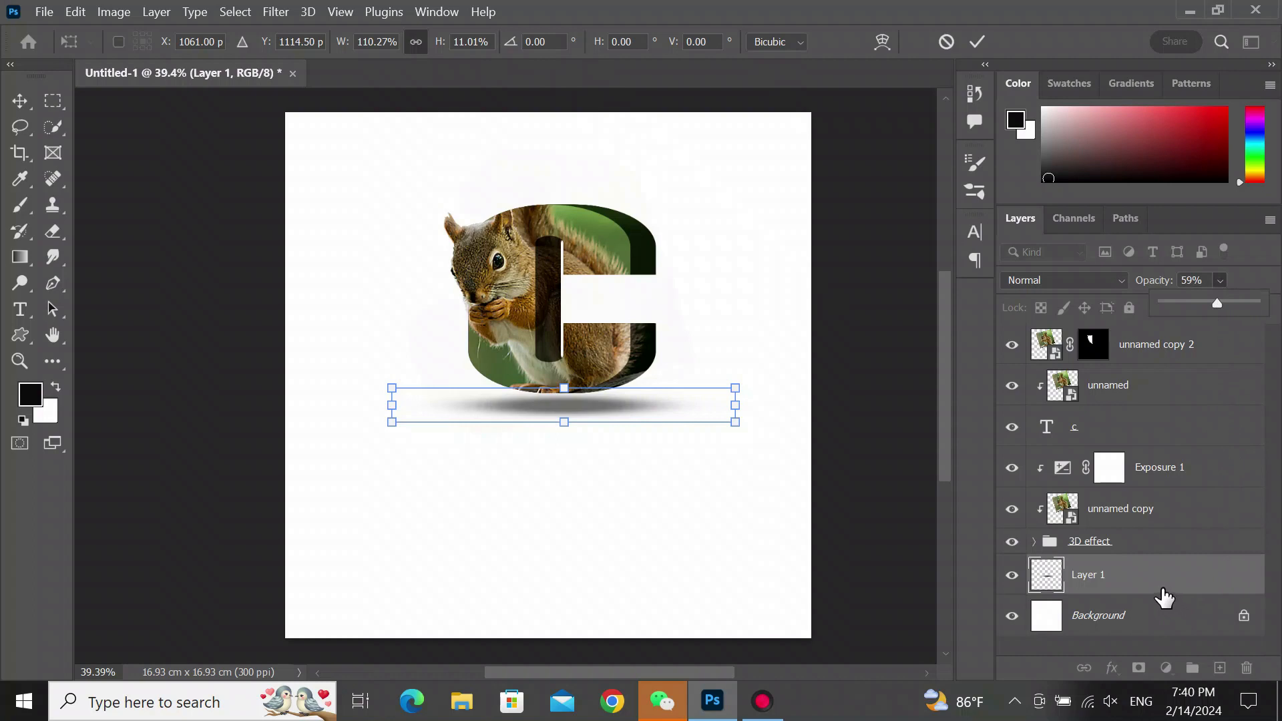
drag(569, 414, 569, 404)
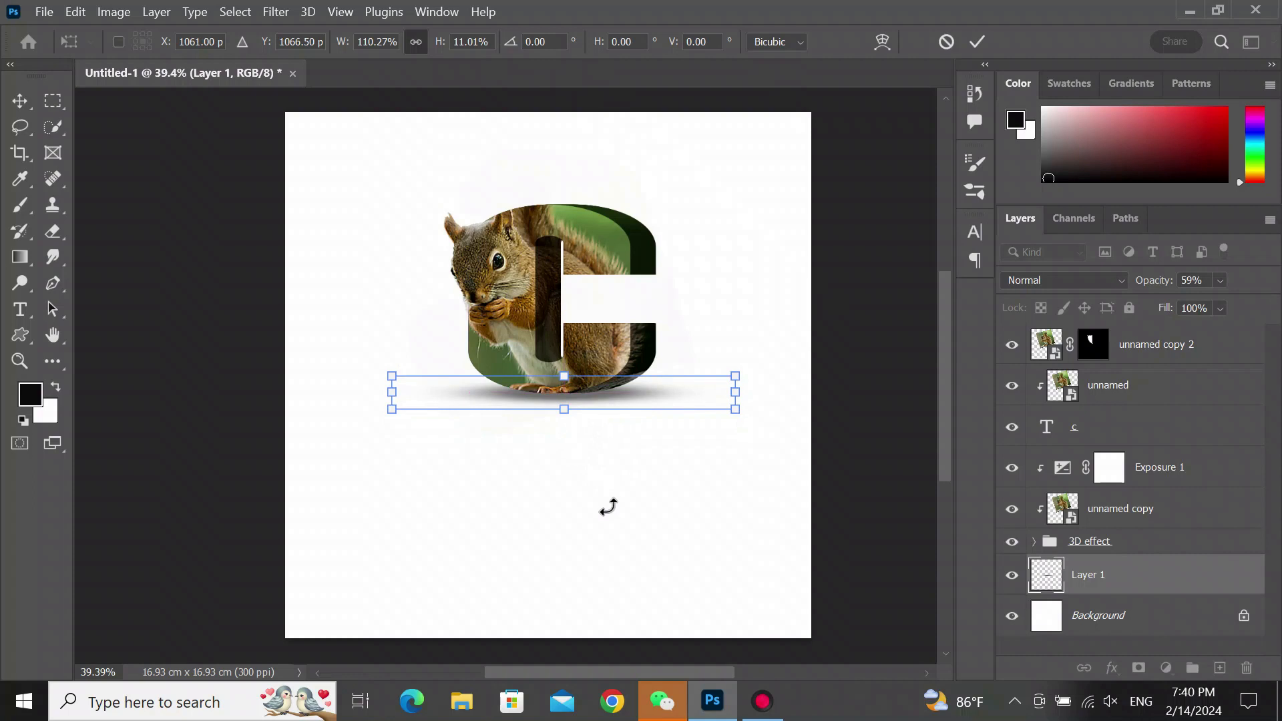
click(1114, 618)
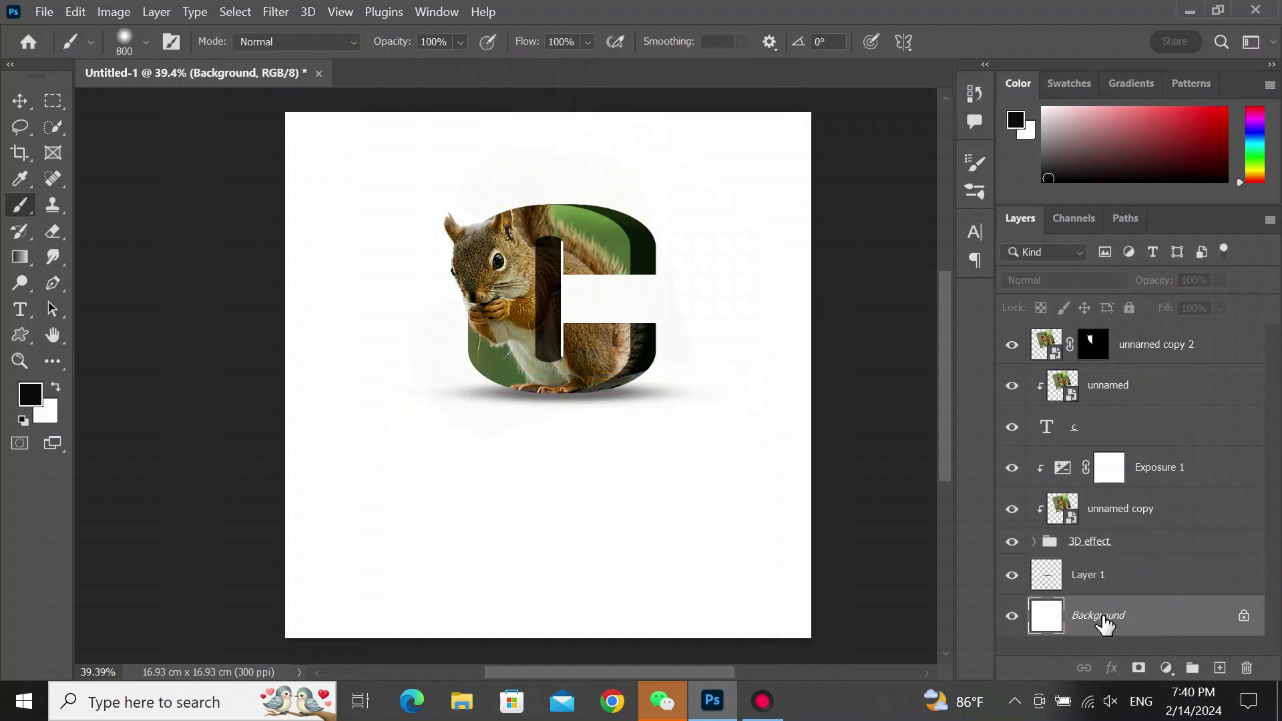
- Free Transform the shadow layer narrower, to about 90% of its width and 89% of its height
click(20, 101)
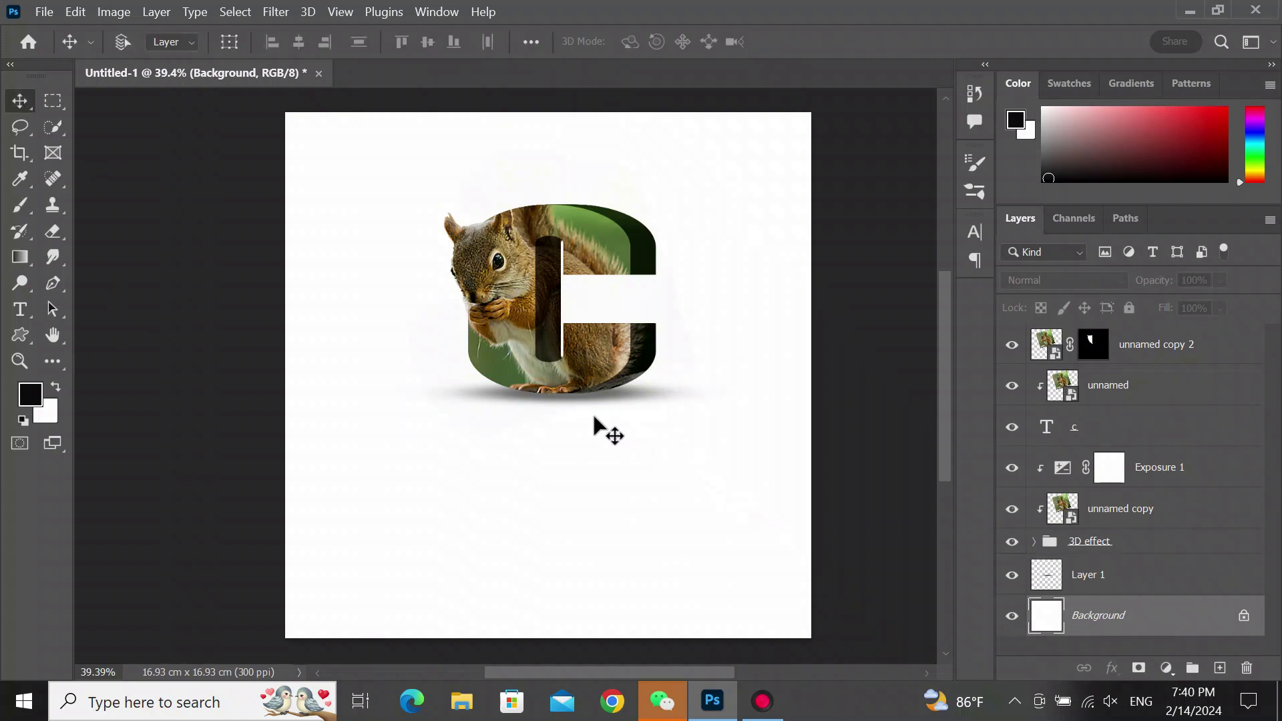
click(1092, 583)
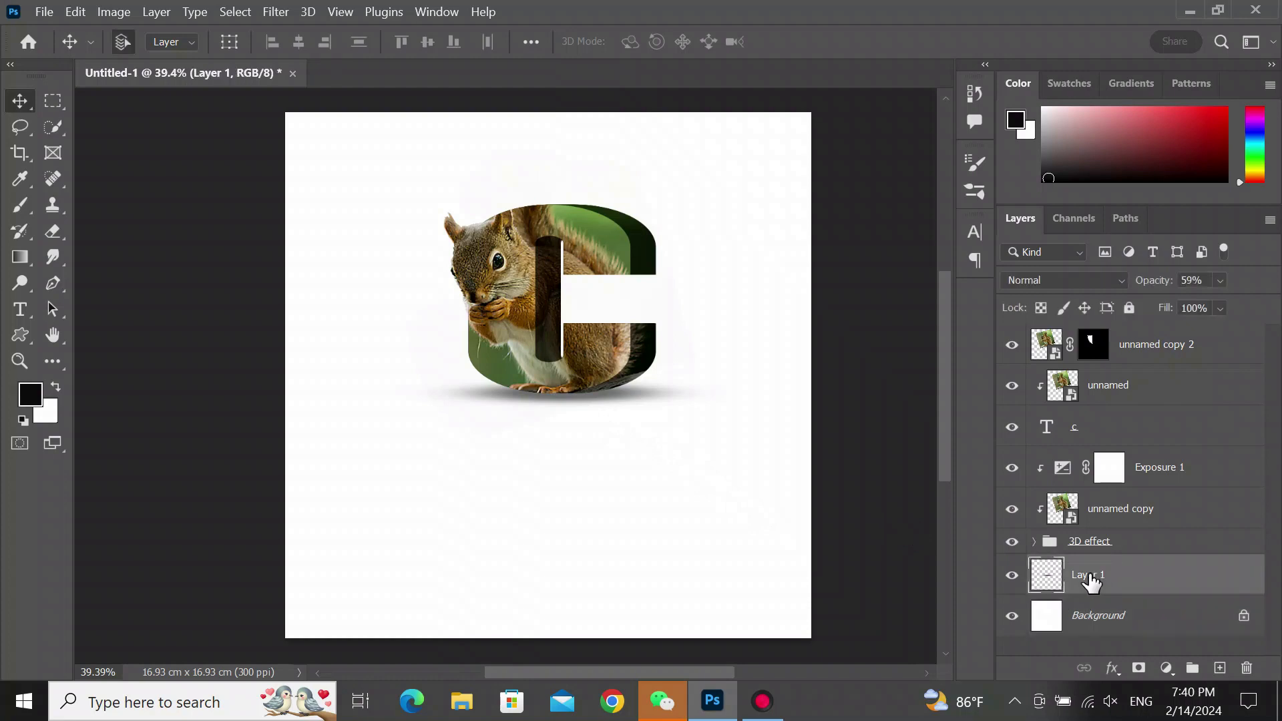
key(ctrl+t)
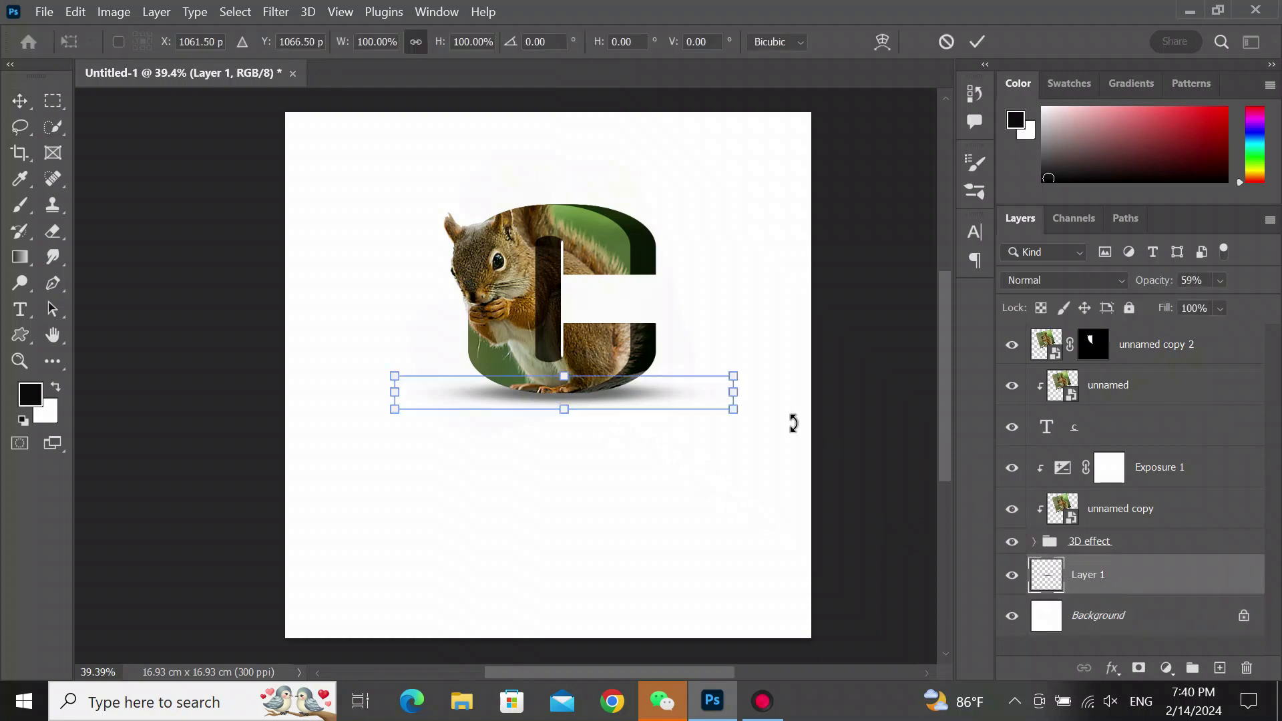
drag(733, 392, 715, 392)
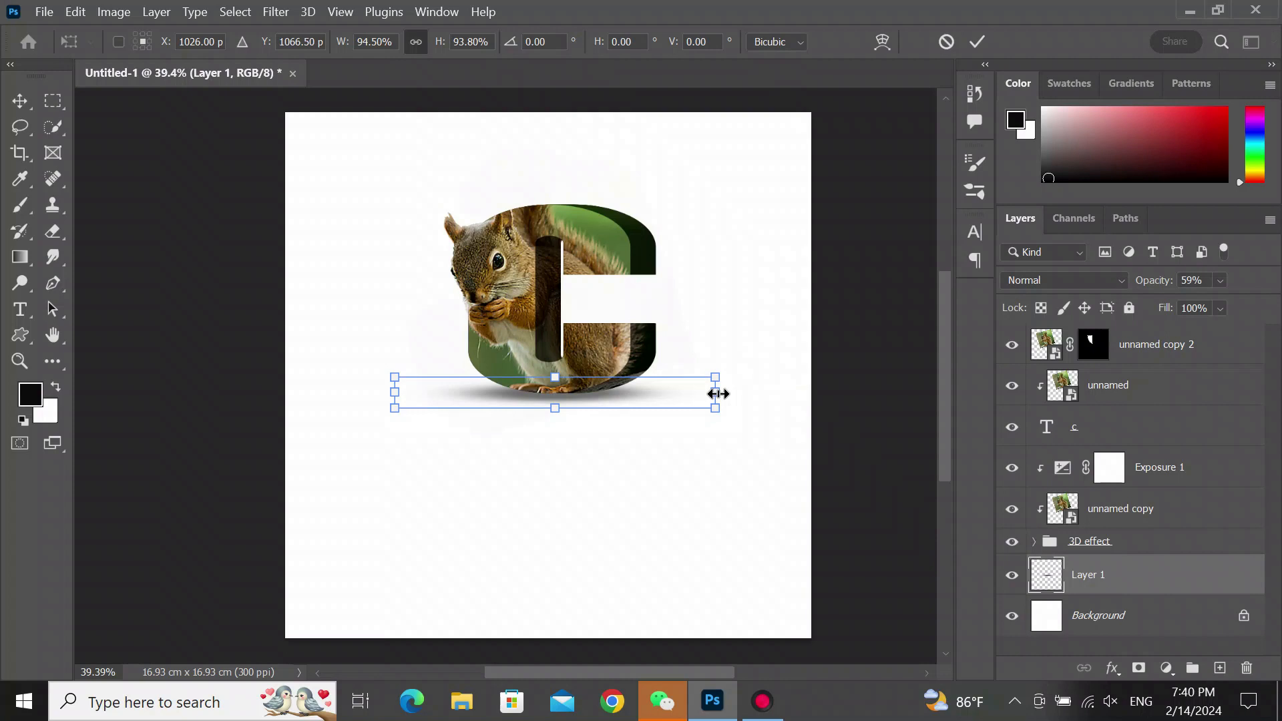
drag(396, 396, 410, 395)
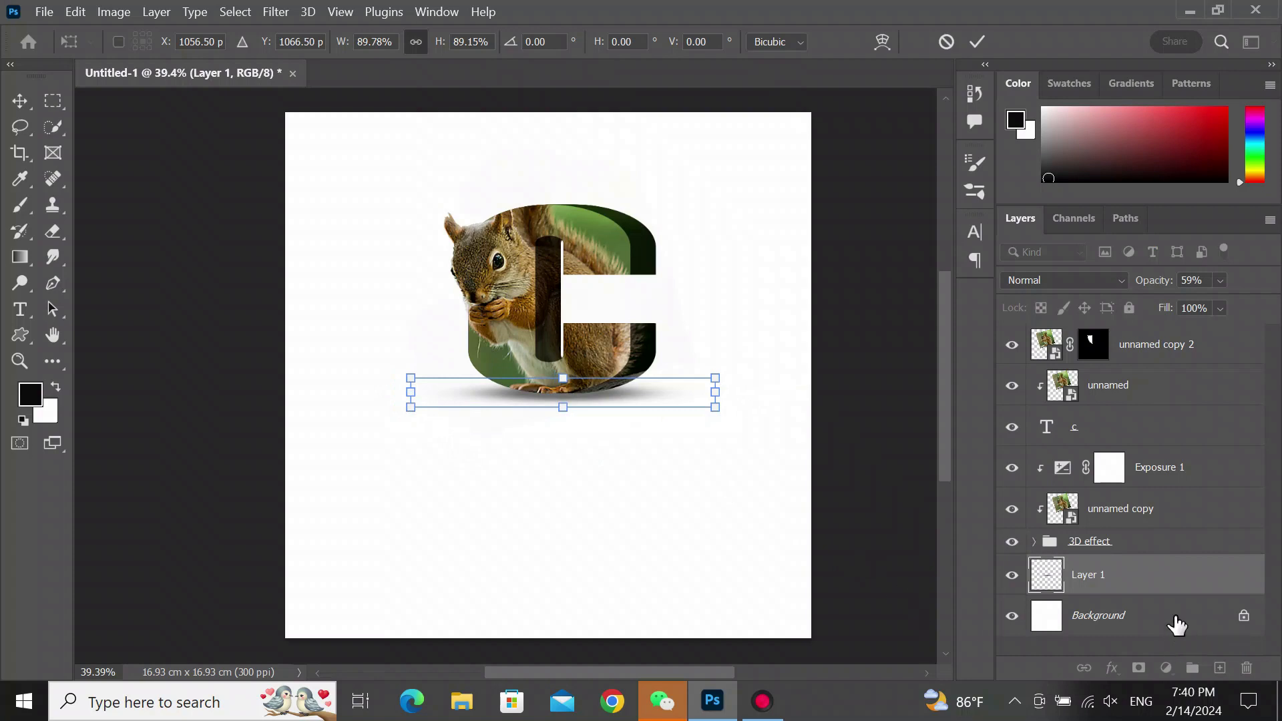
key(Return)
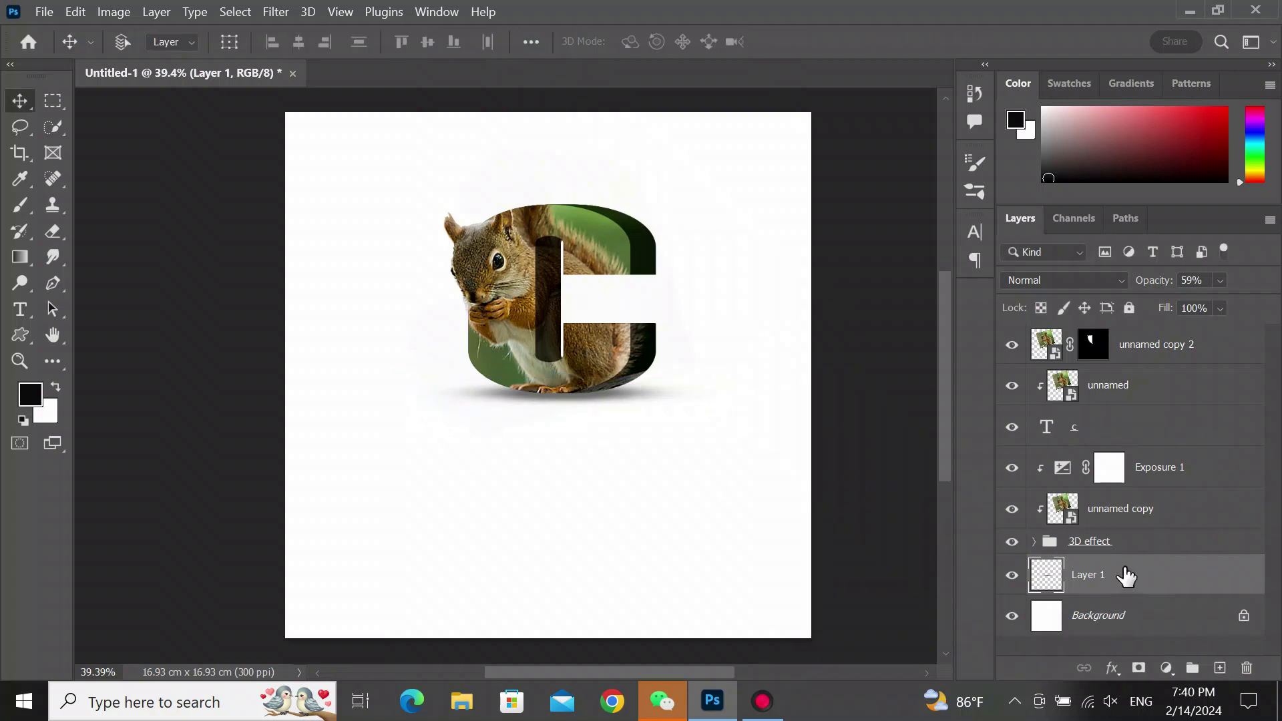
- Nudge the shadow up and stretch it to about 105% height beneath the letter
click(1132, 544)
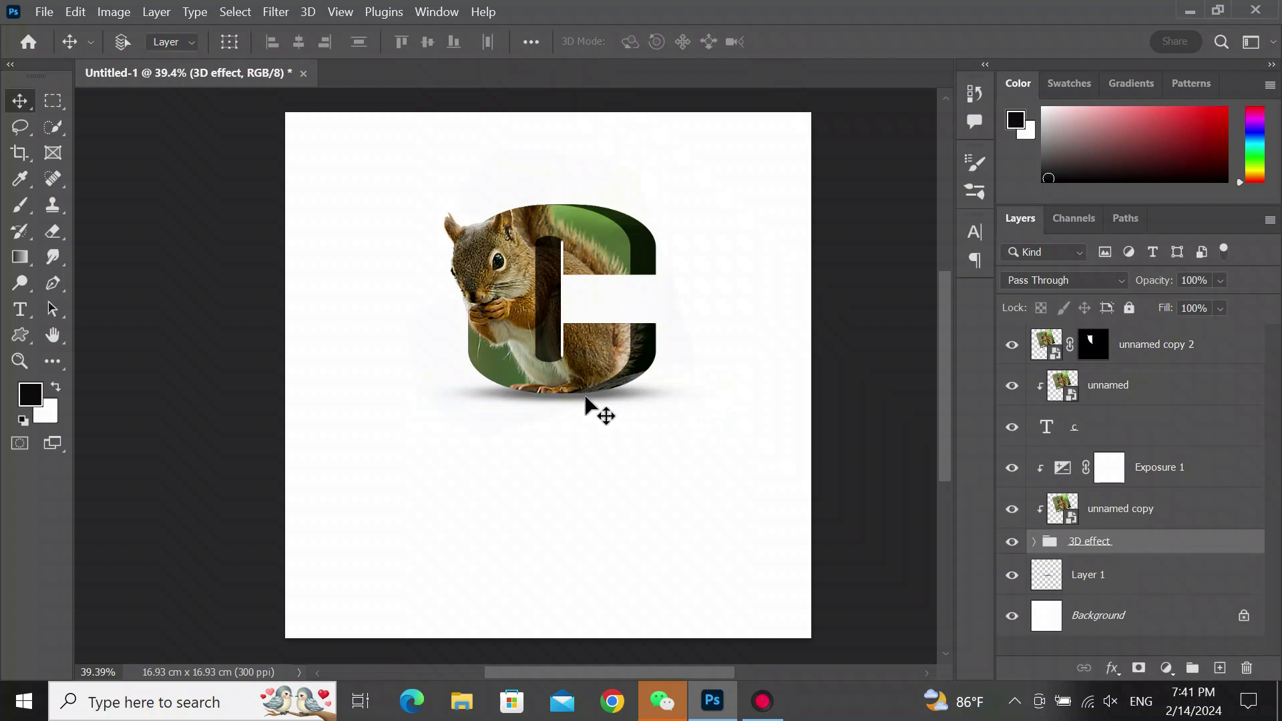
click(1122, 587)
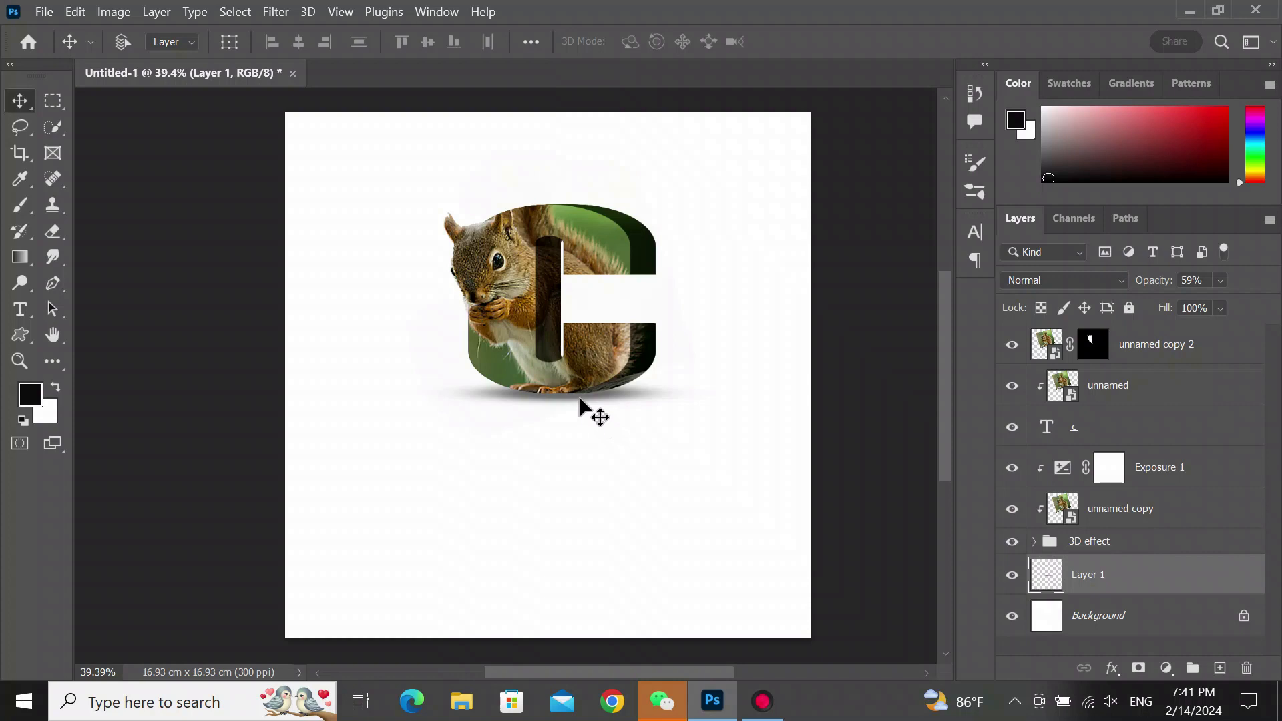
key(ctrl)
key(ctrl+t)
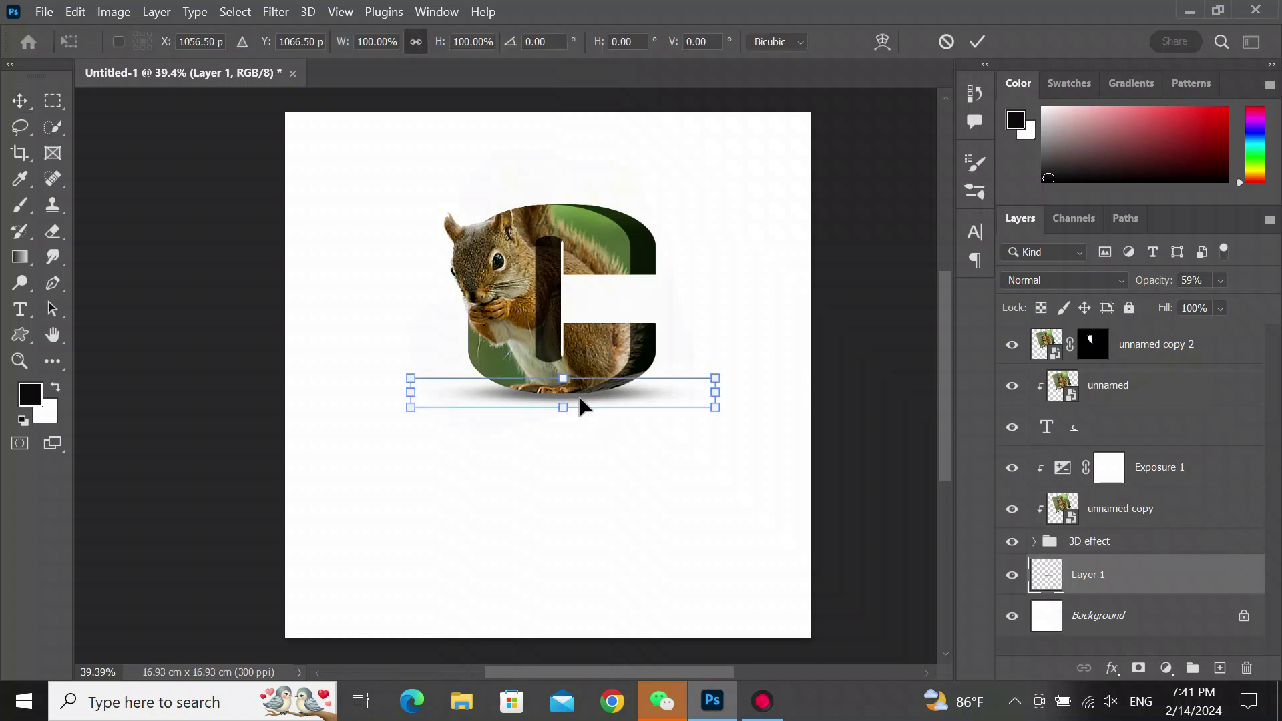
key(Up)
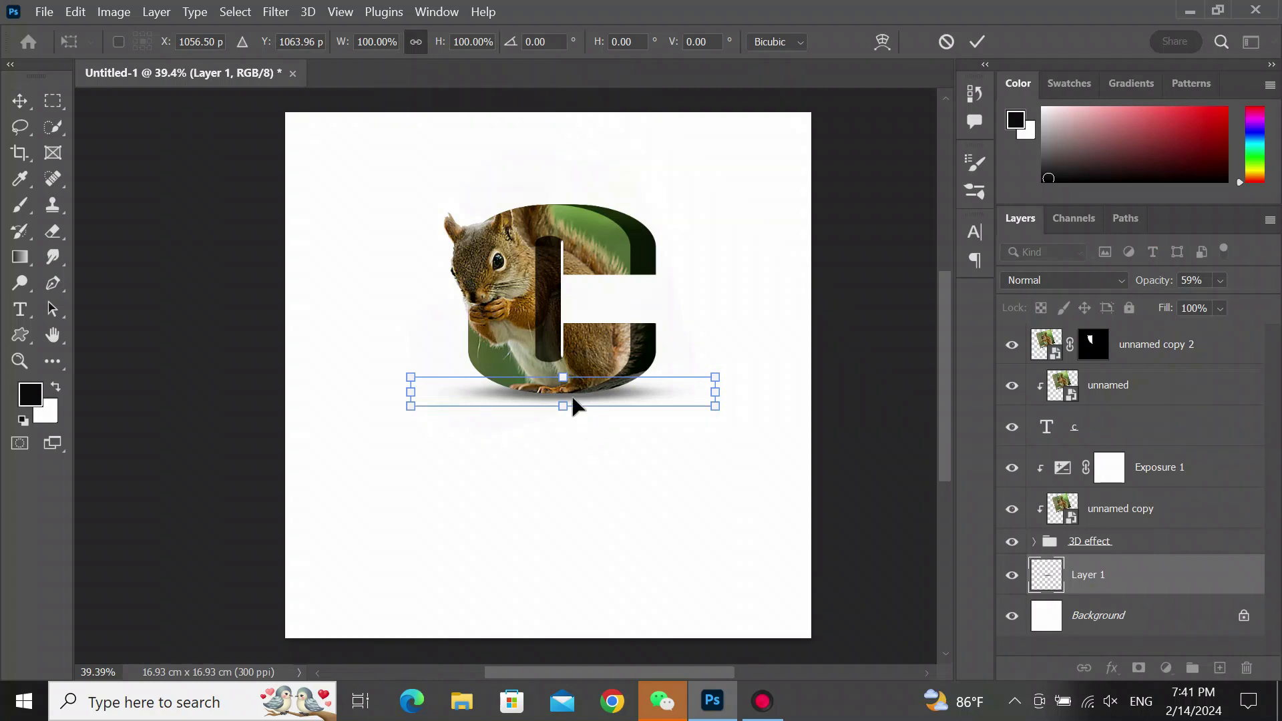
drag(565, 382, 570, 379)
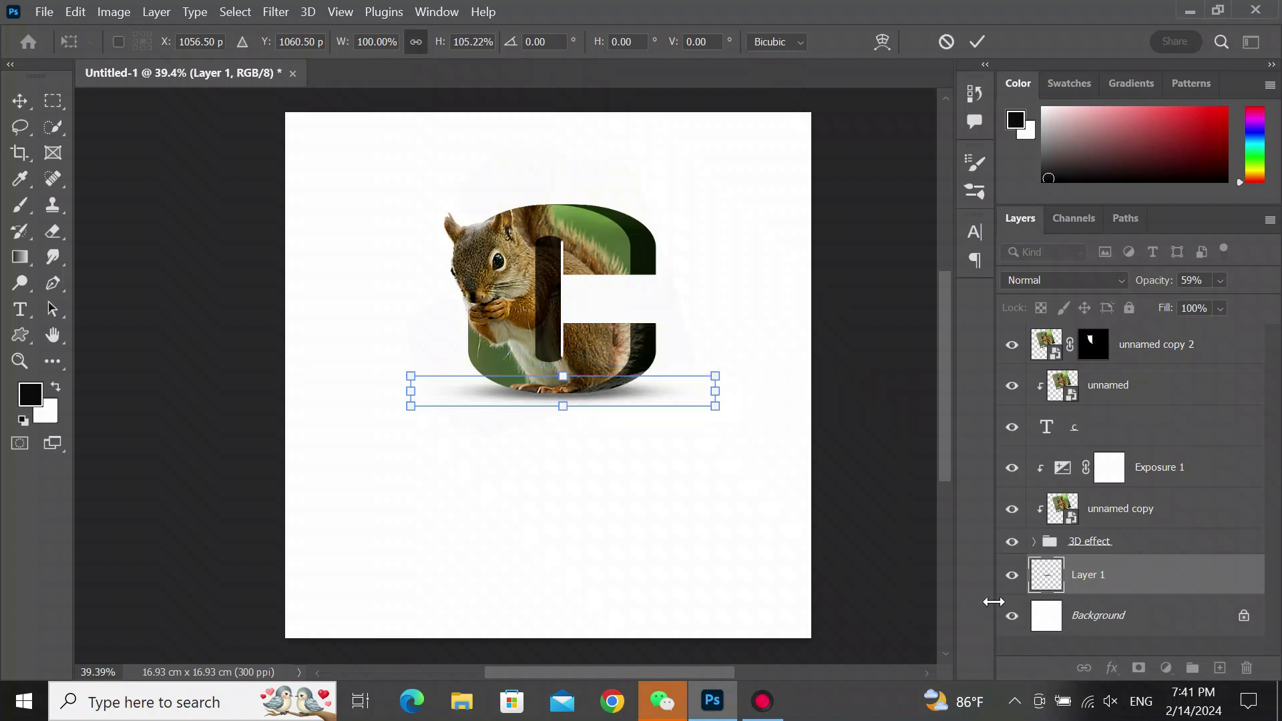
key(Return)
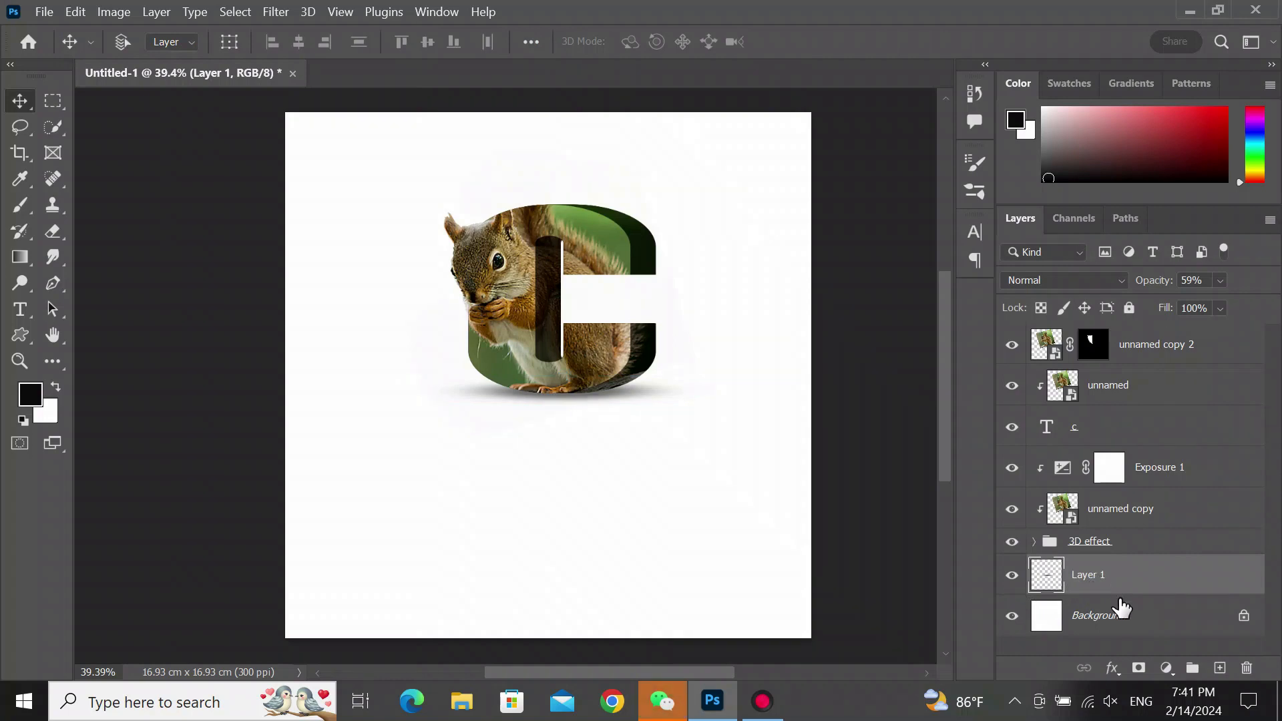
- Select all layers from the 3D effect group up to unnamed copy 2 and group them
click(1113, 549)
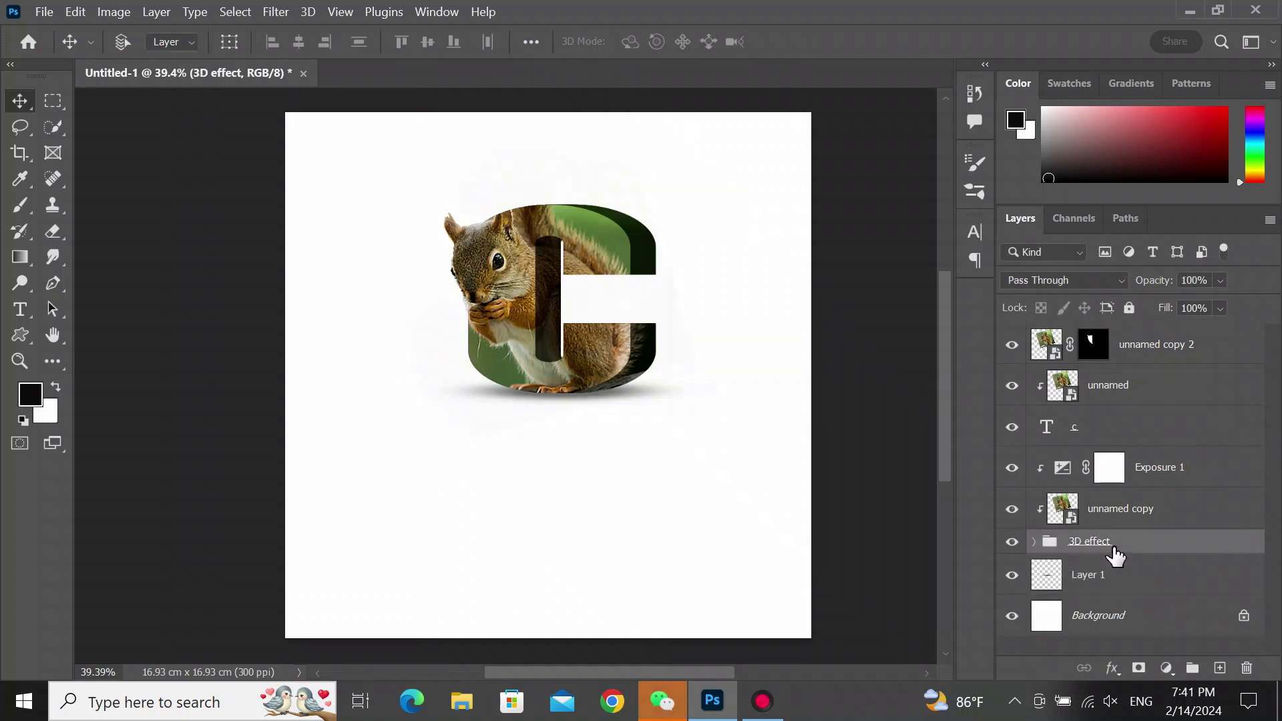
shift+click(1141, 510)
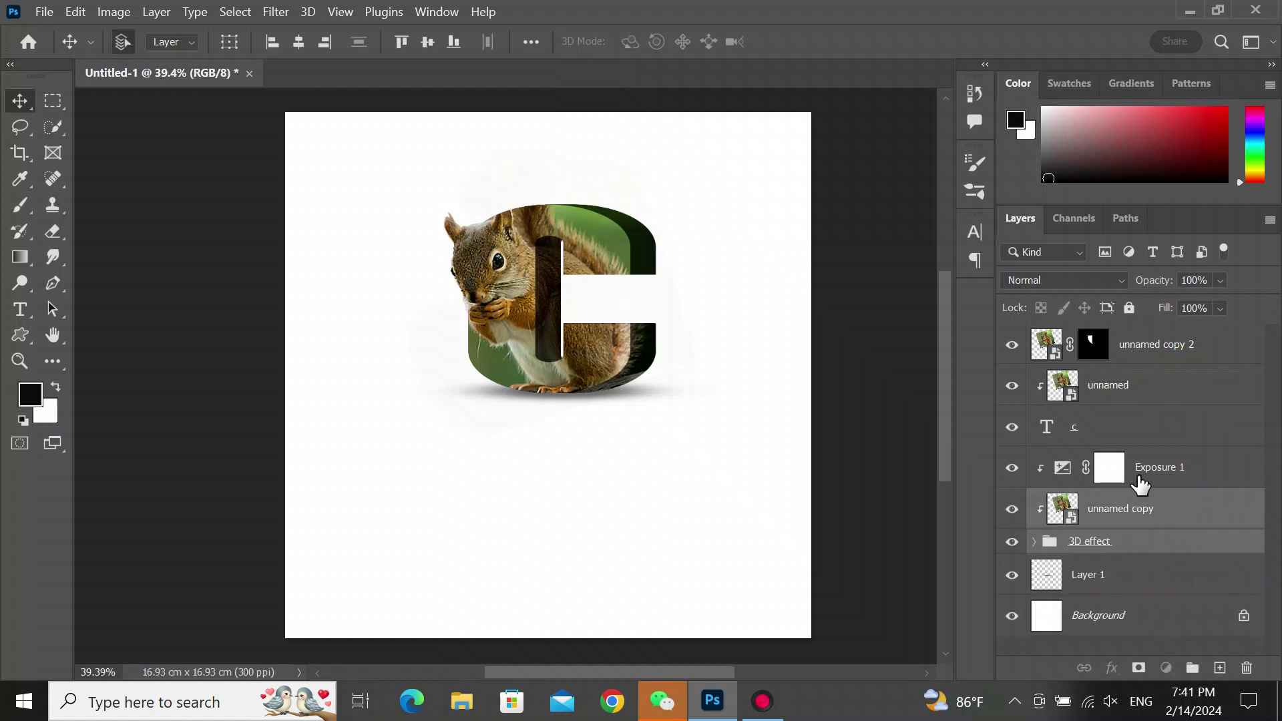
shift+click(1140, 486)
shift+click(1139, 438)
shift+click(1136, 400)
shift+click(1138, 349)
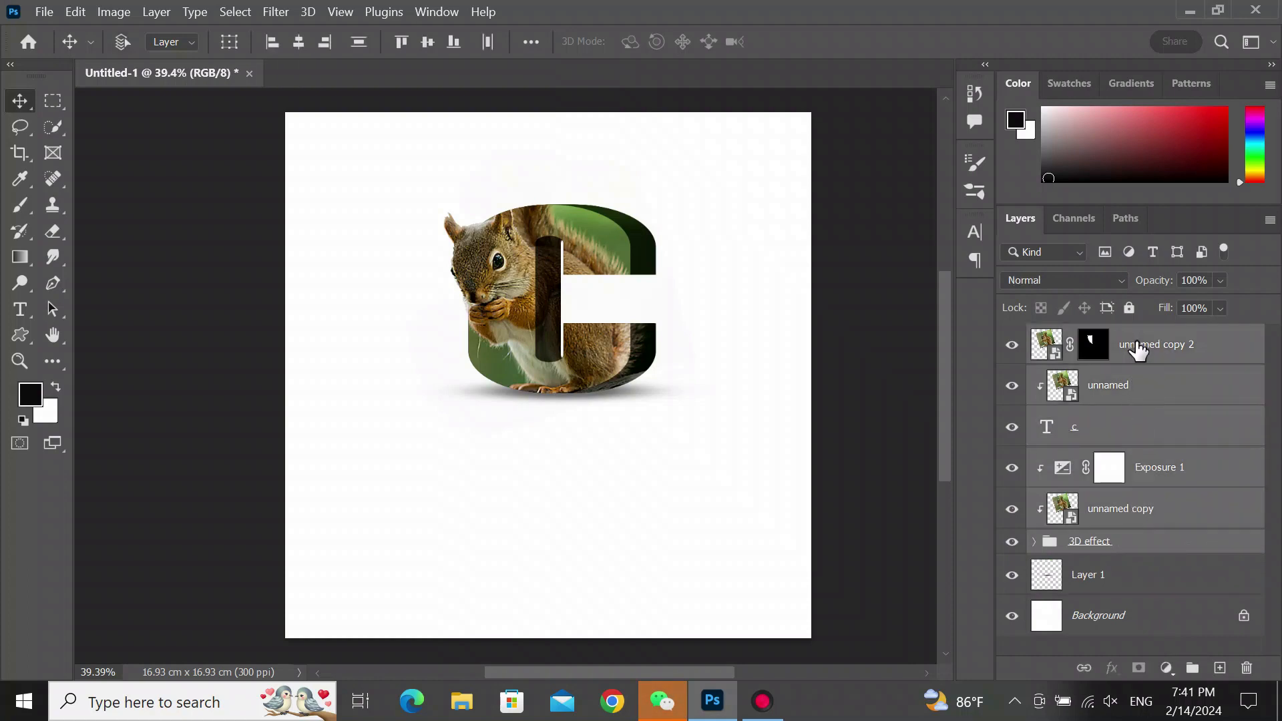
click(1192, 668)
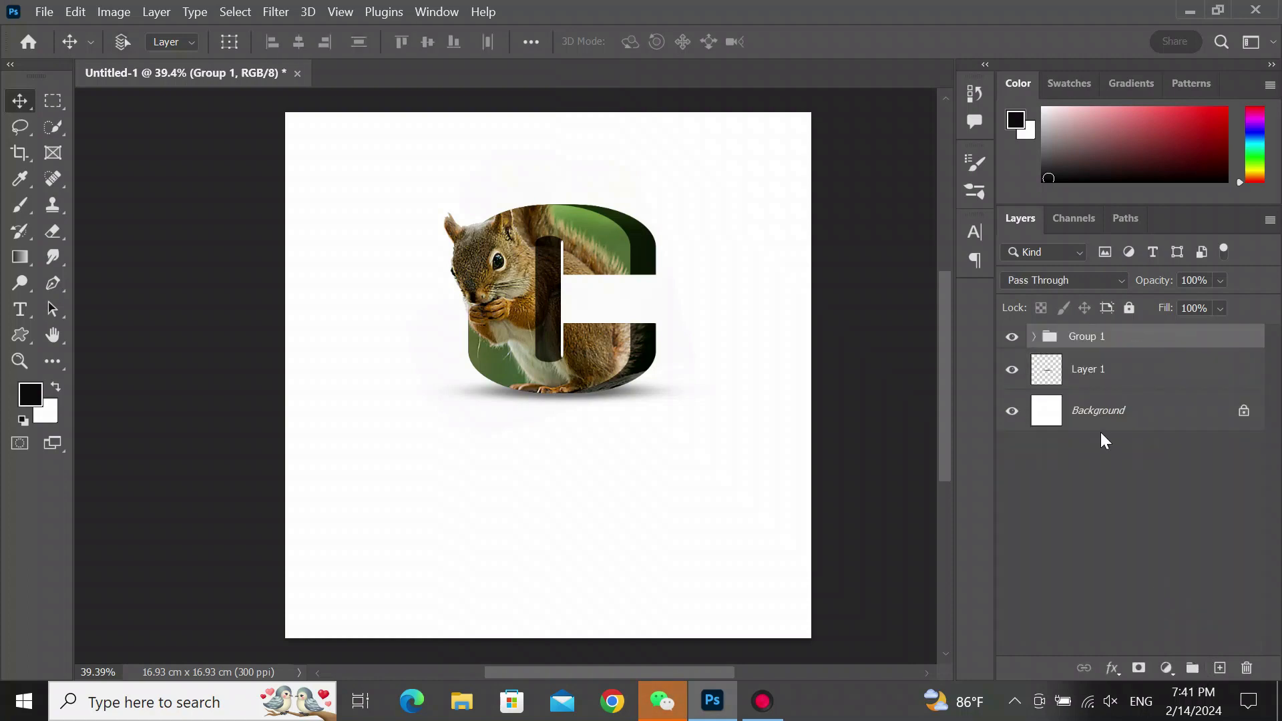
- Rename the new group 3D Squirrel
double_click(1105, 337)
text(3D Squirrel)
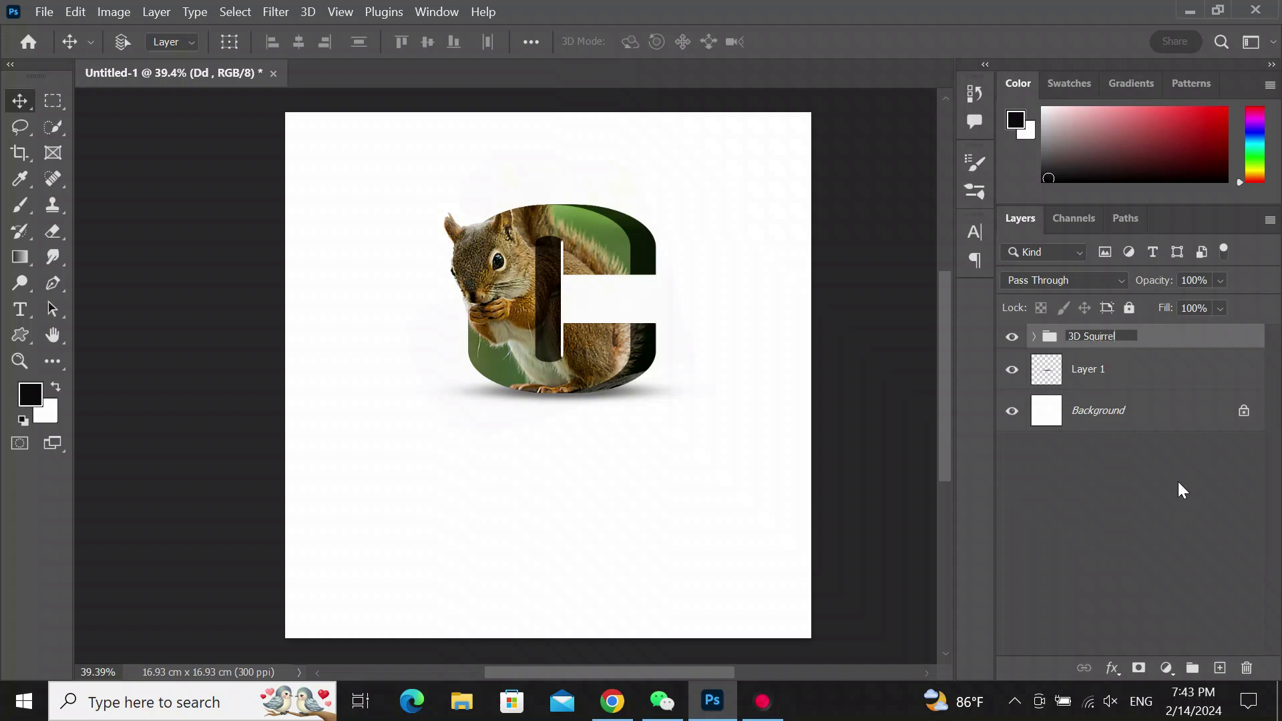
click(1140, 502)
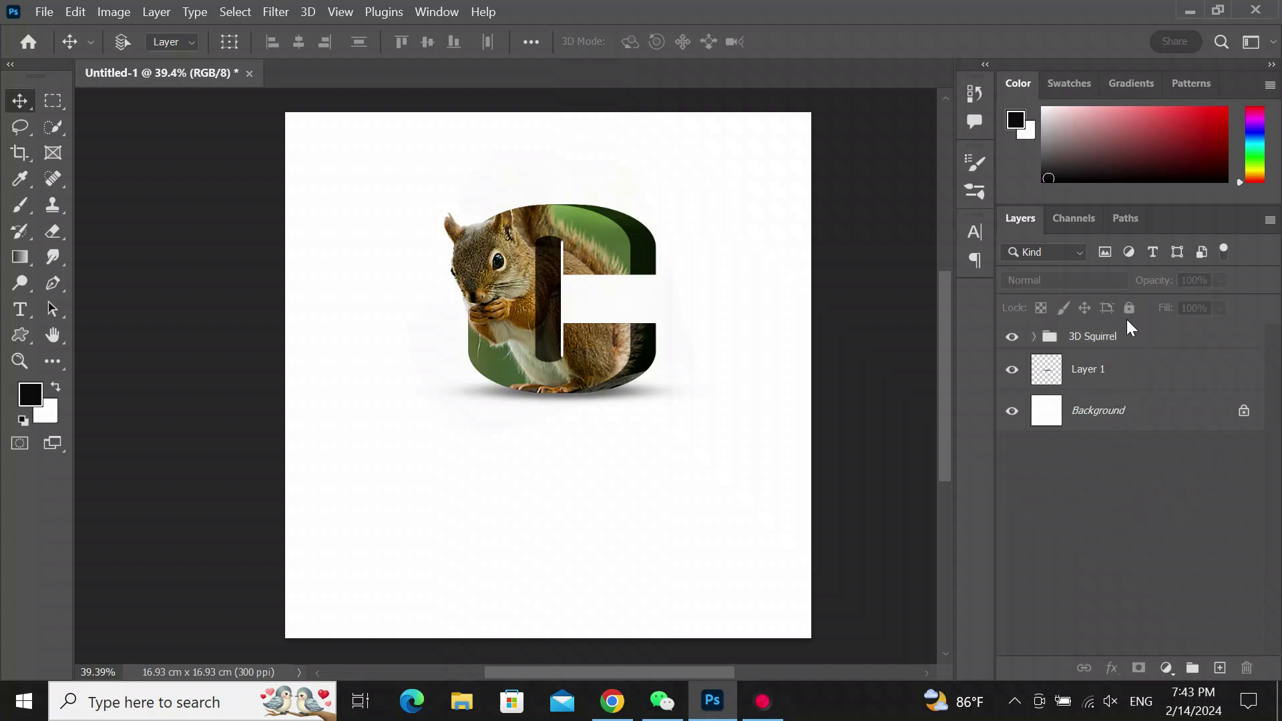
- Duplicate the 3D Squirrel group as a new copy
click(1123, 337)
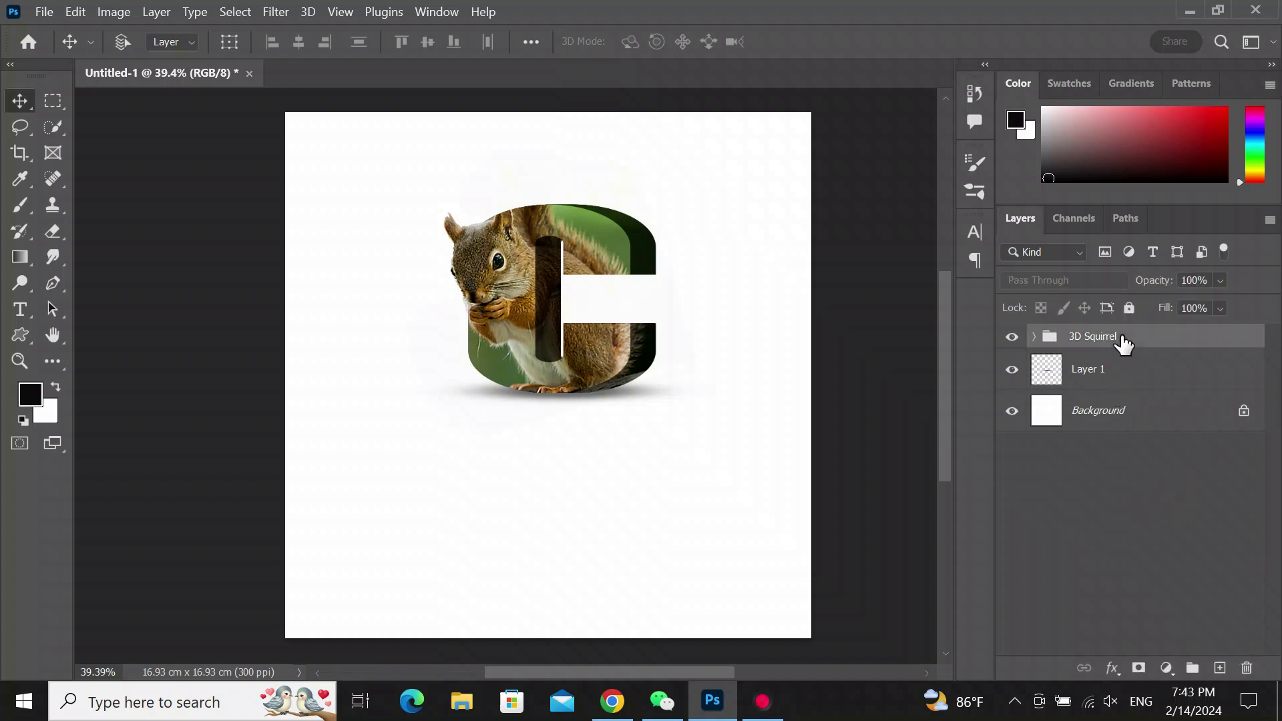
click(152, 13)
mouse_move(280, 29)
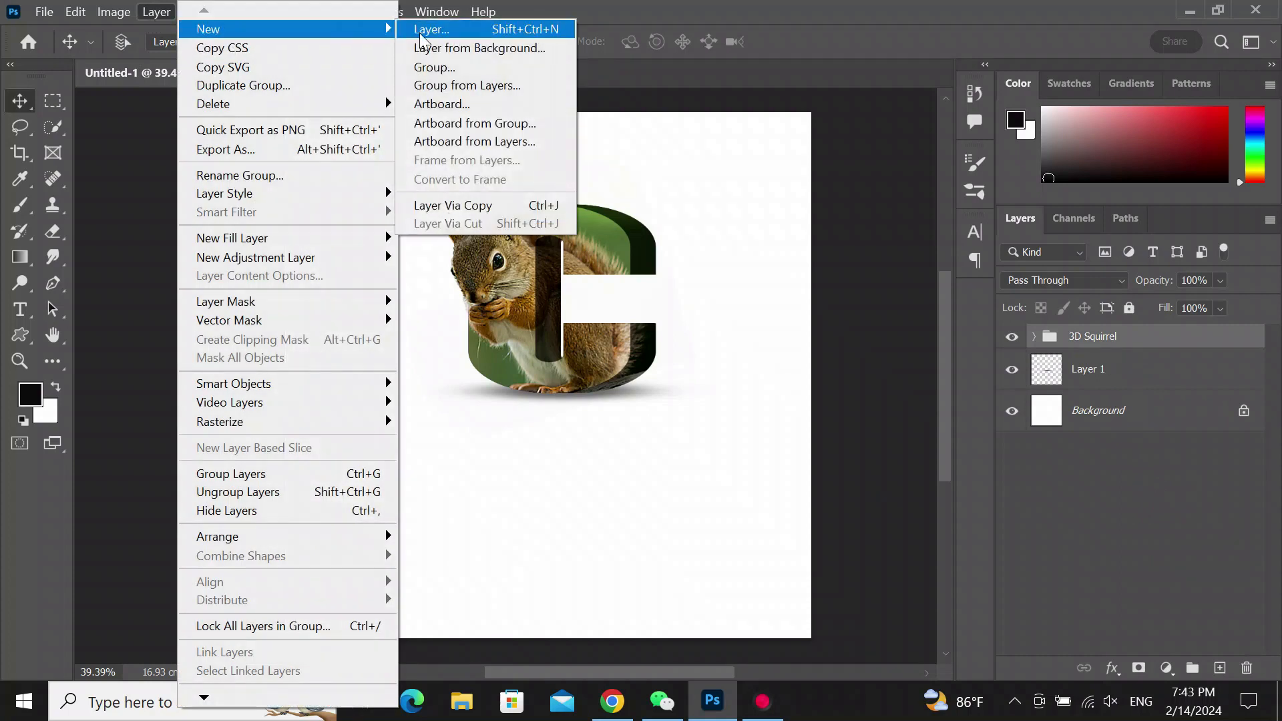
click(478, 205)
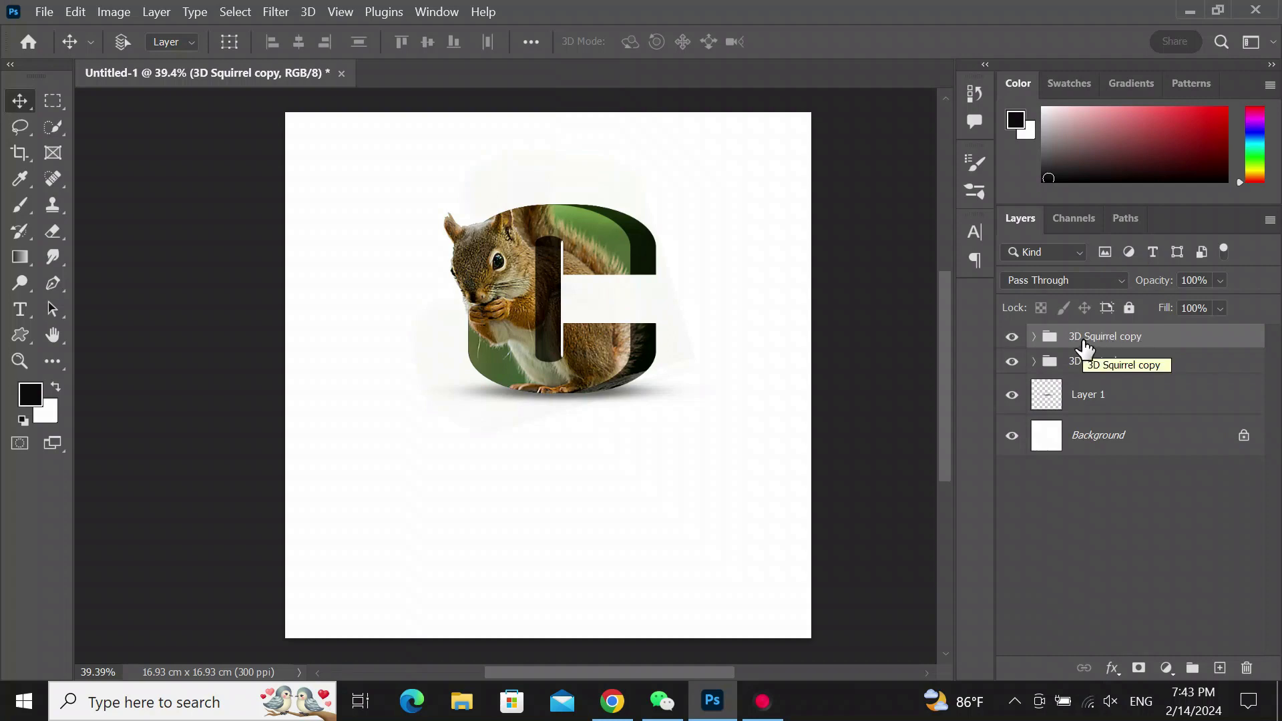
- Flip the copied group vertically and move it down beneath the letter as a reflection
key(ctrl)
key(ctrl+t)
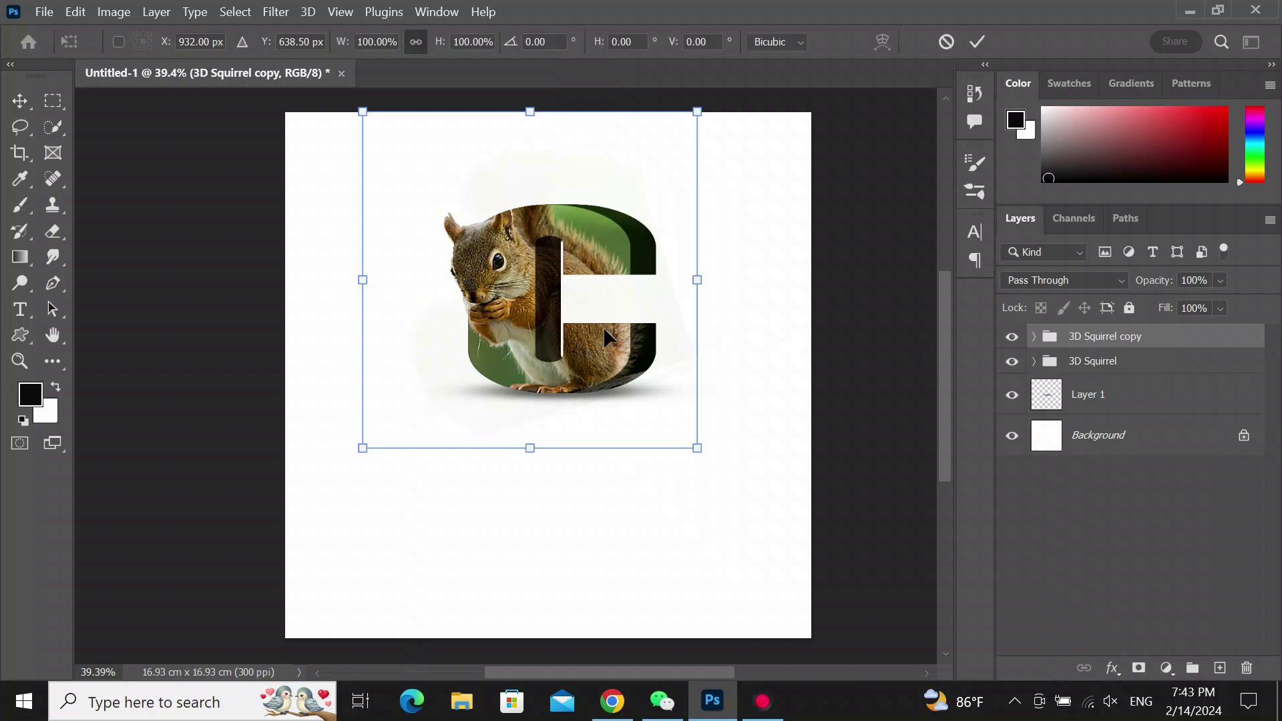
right_click(539, 298)
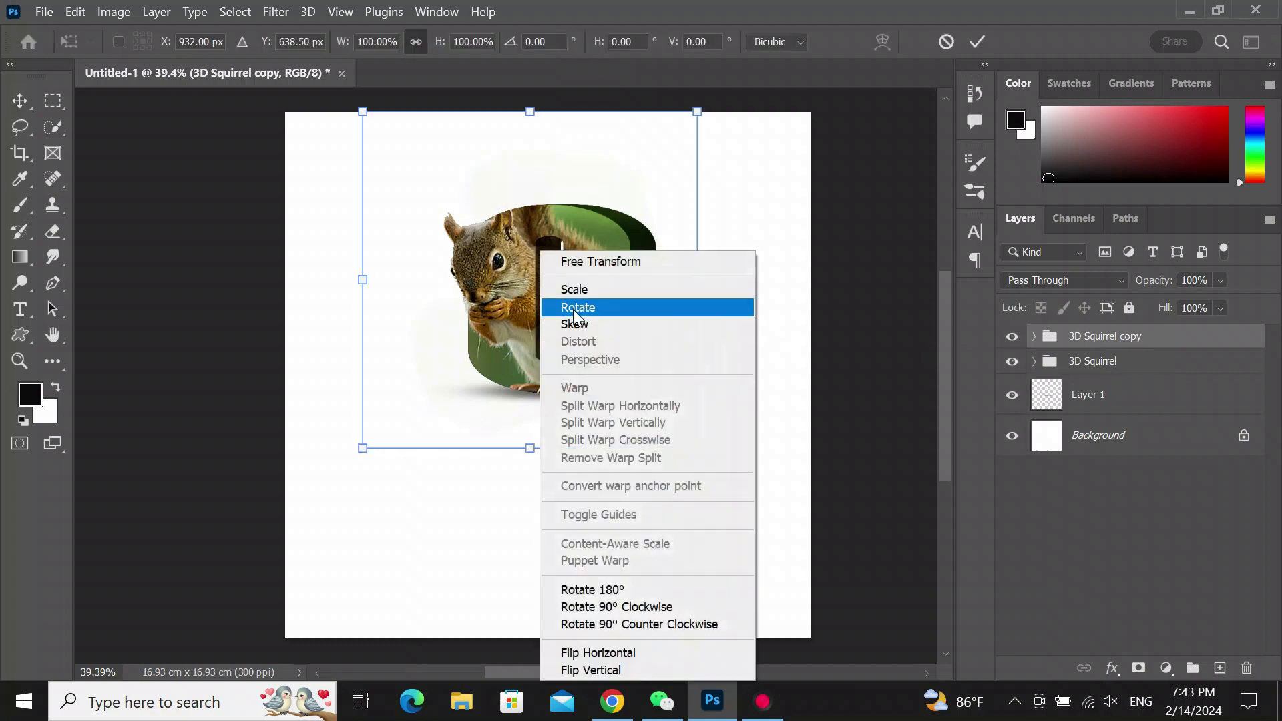
click(611, 670)
drag(540, 213, 552, 422)
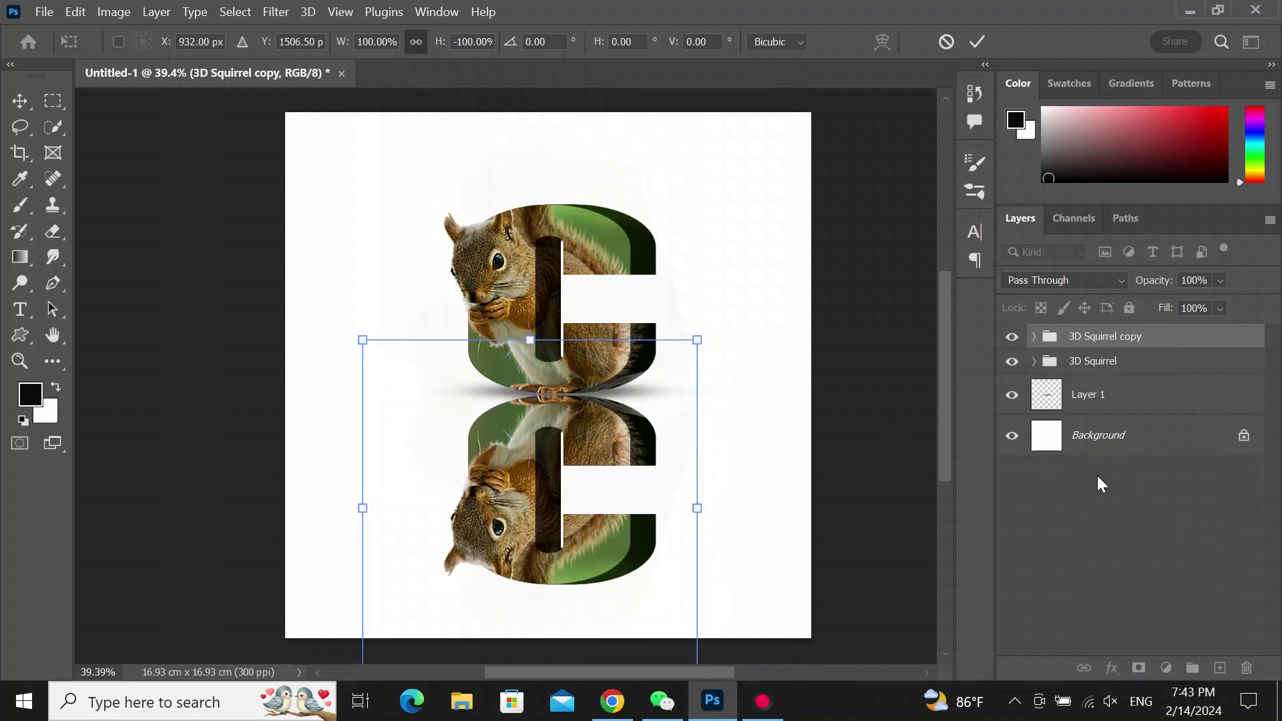
click(1093, 340)
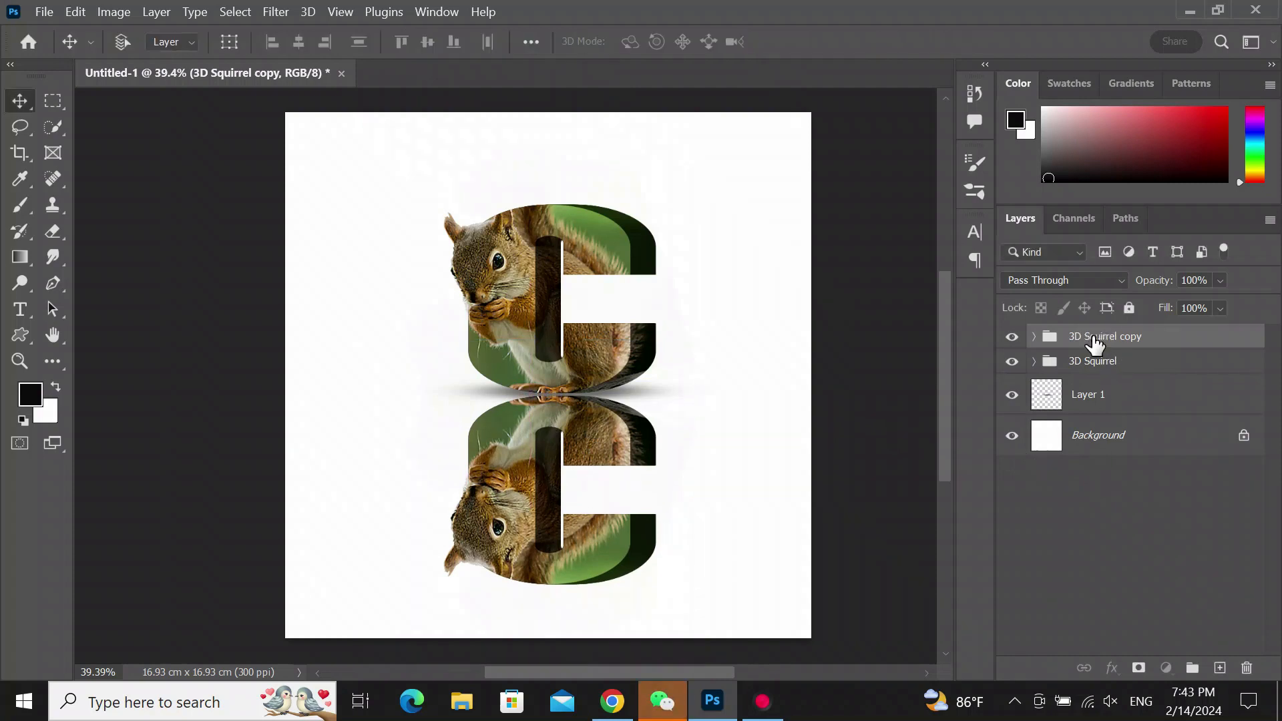
- Move the reflection group below the shadow layer and add a layer mask to it
drag(1093, 345, 1095, 415)
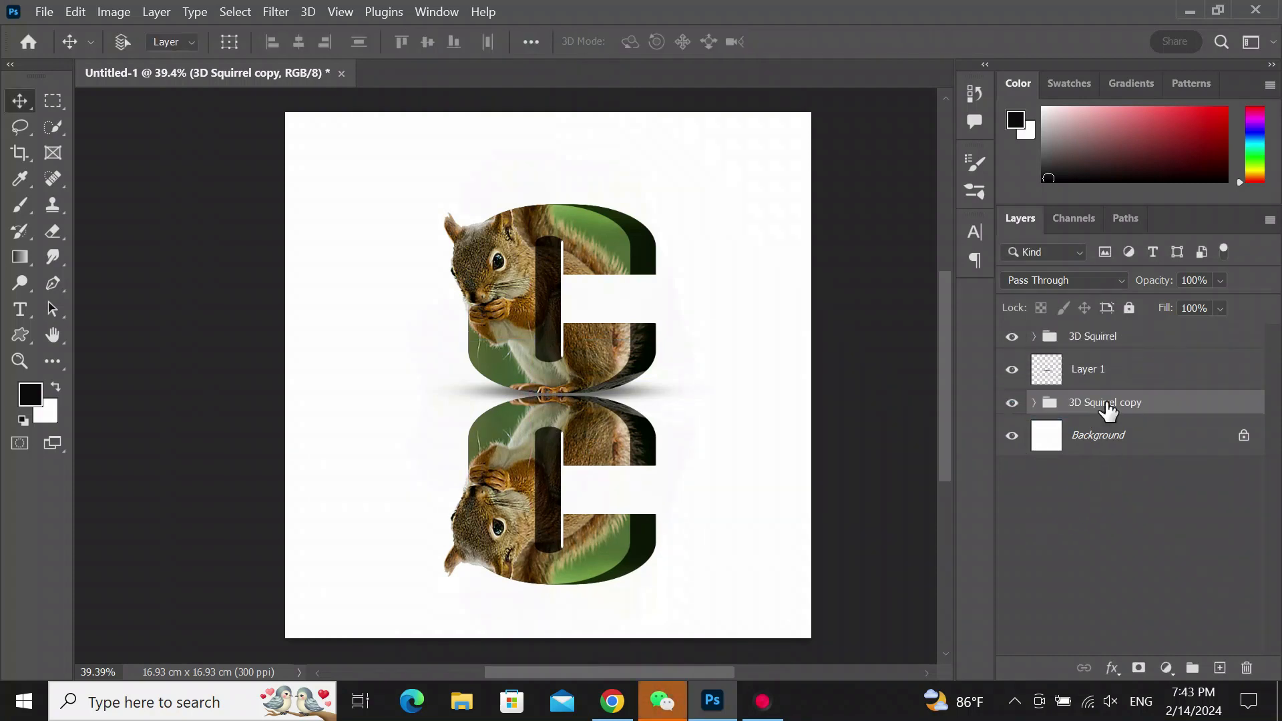
click(1140, 669)
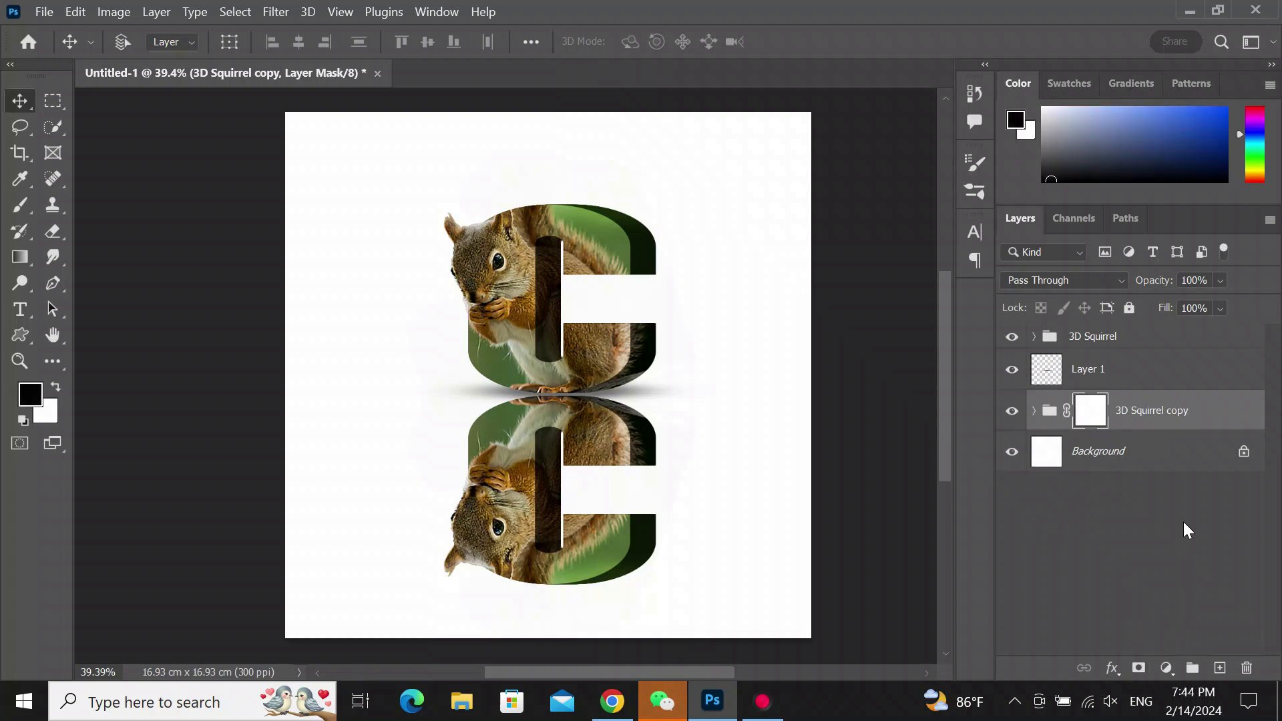
- Fade the reflection's mask with a black-to-white gradient drawn from its bottom up to the letter
click(19, 258)
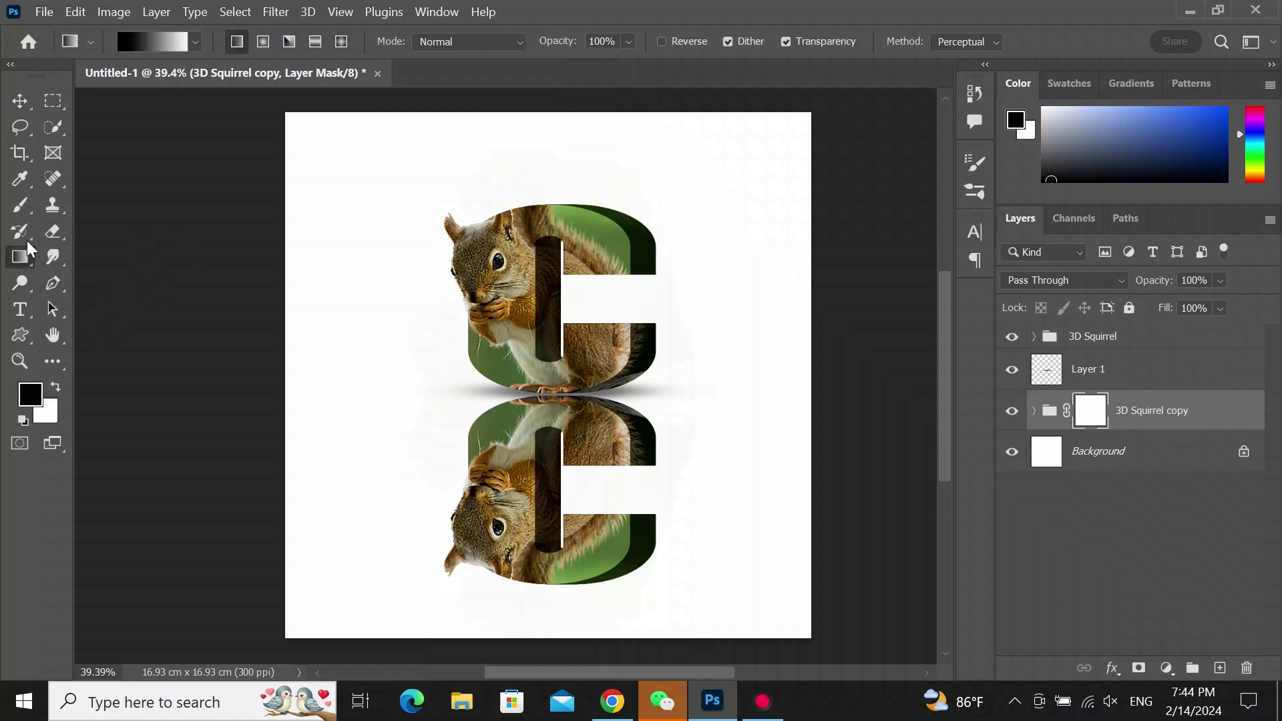
click(170, 38)
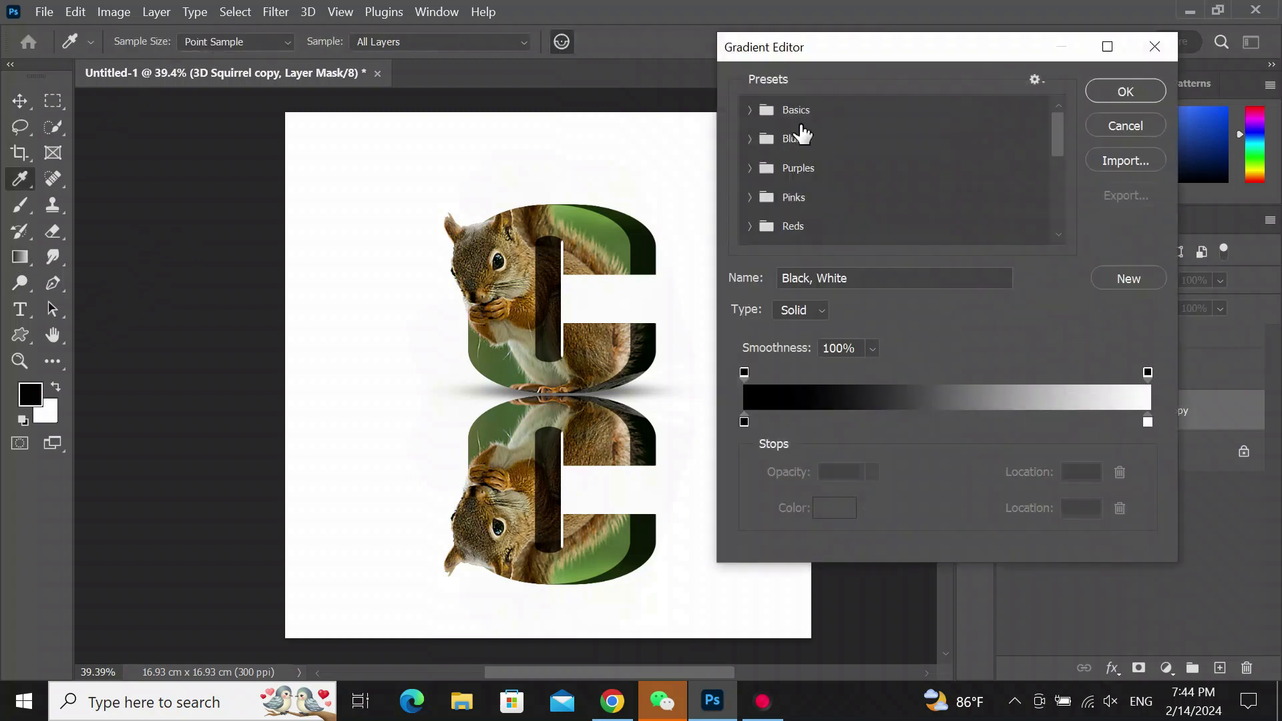
click(749, 110)
click(840, 142)
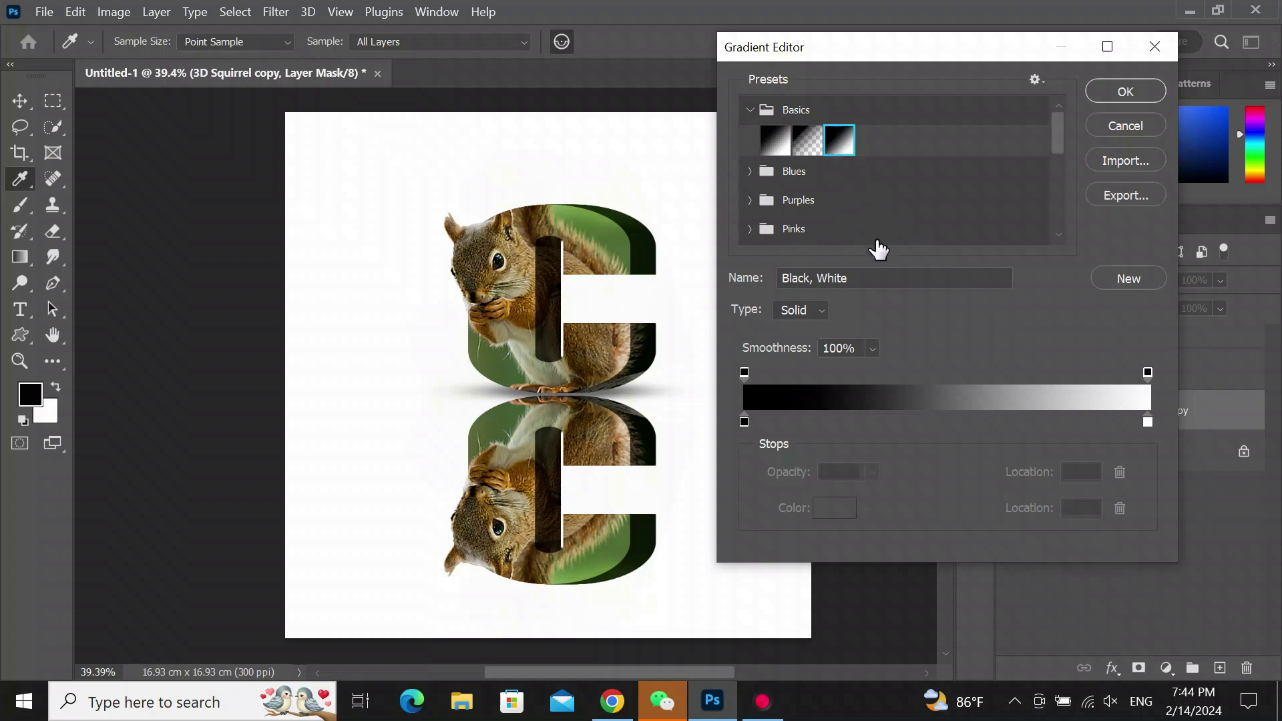
click(1095, 97)
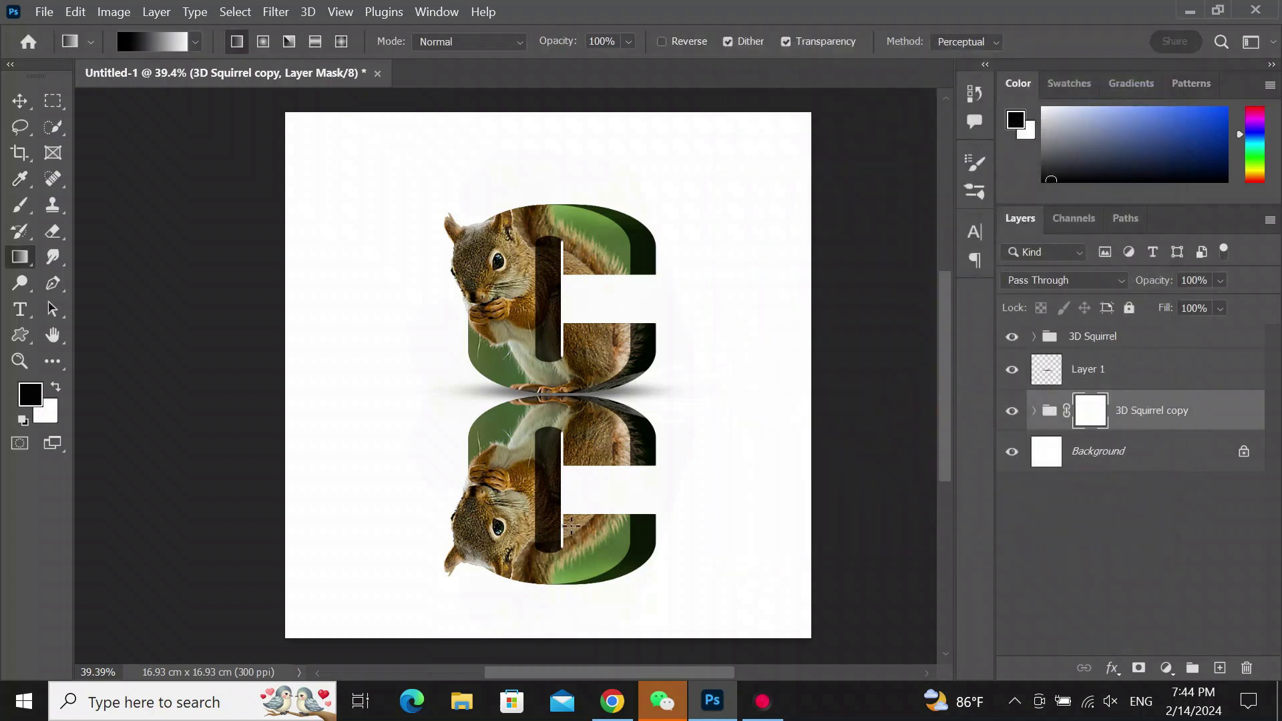
drag(567, 580, 556, 278)
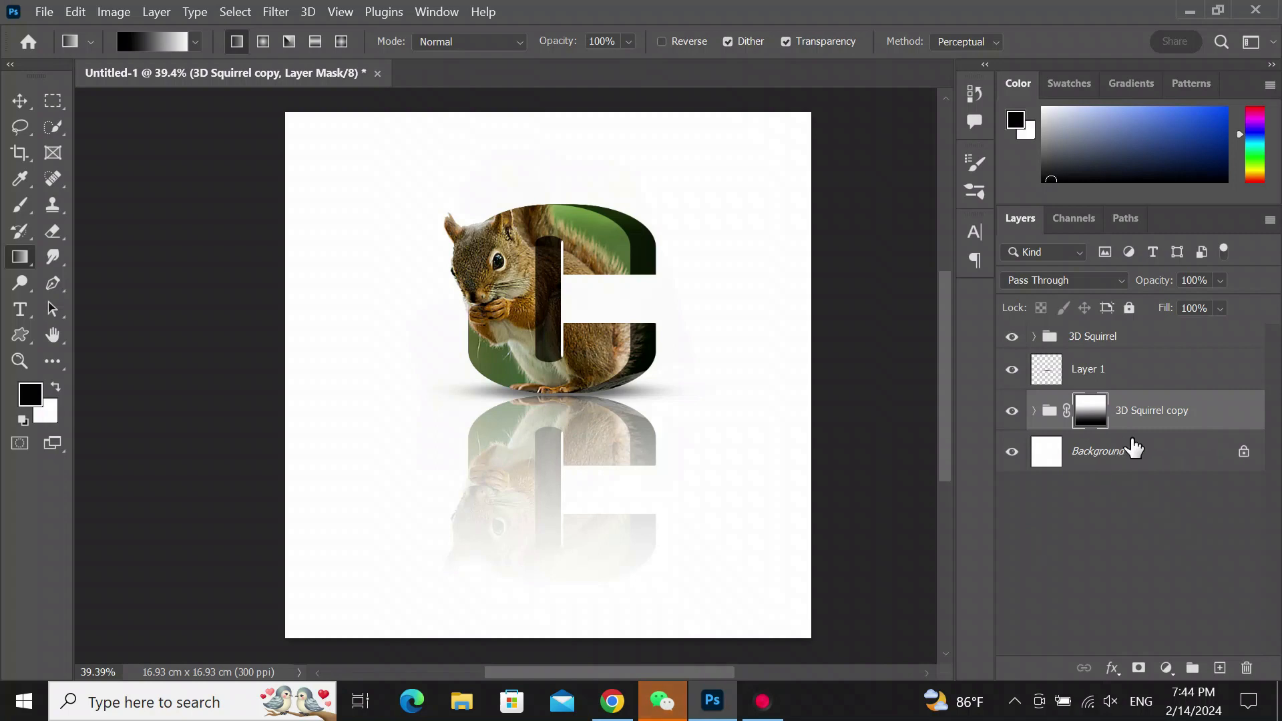
- Lower the reflection group's opacity to 71%
click(1219, 281)
click(1240, 302)
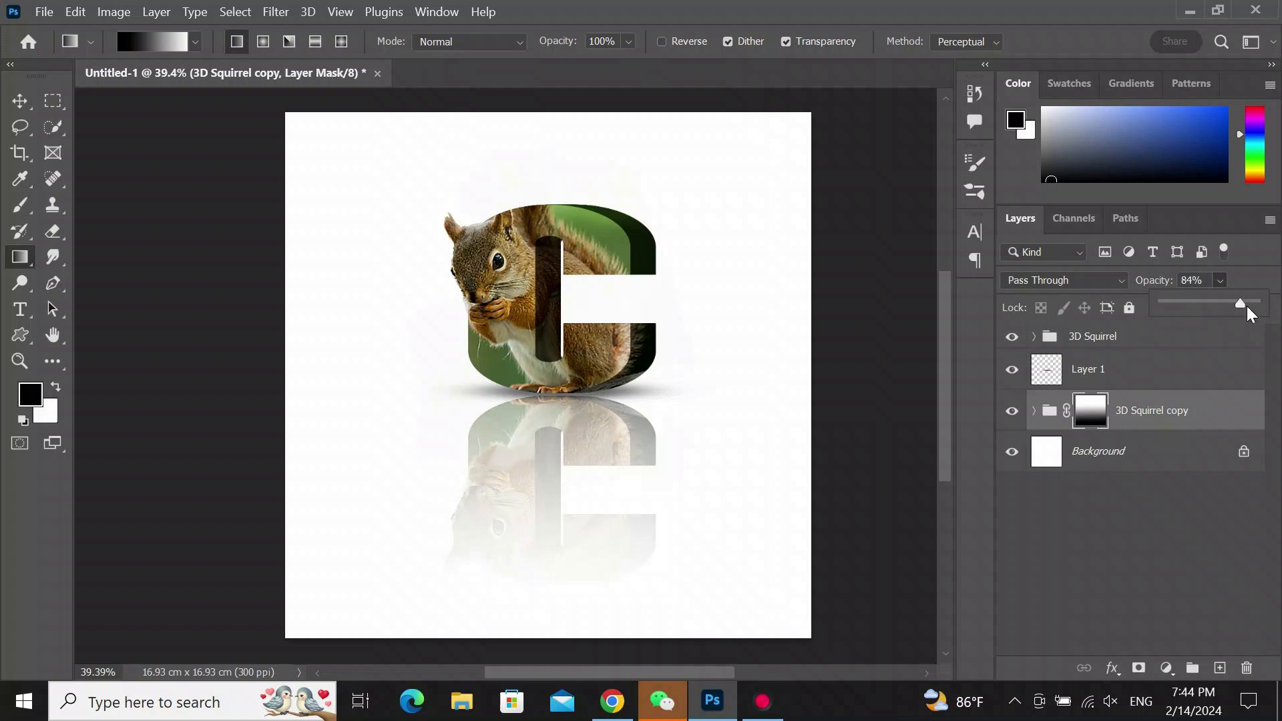
drag(1241, 303, 1235, 303)
drag(1233, 304, 1229, 303)
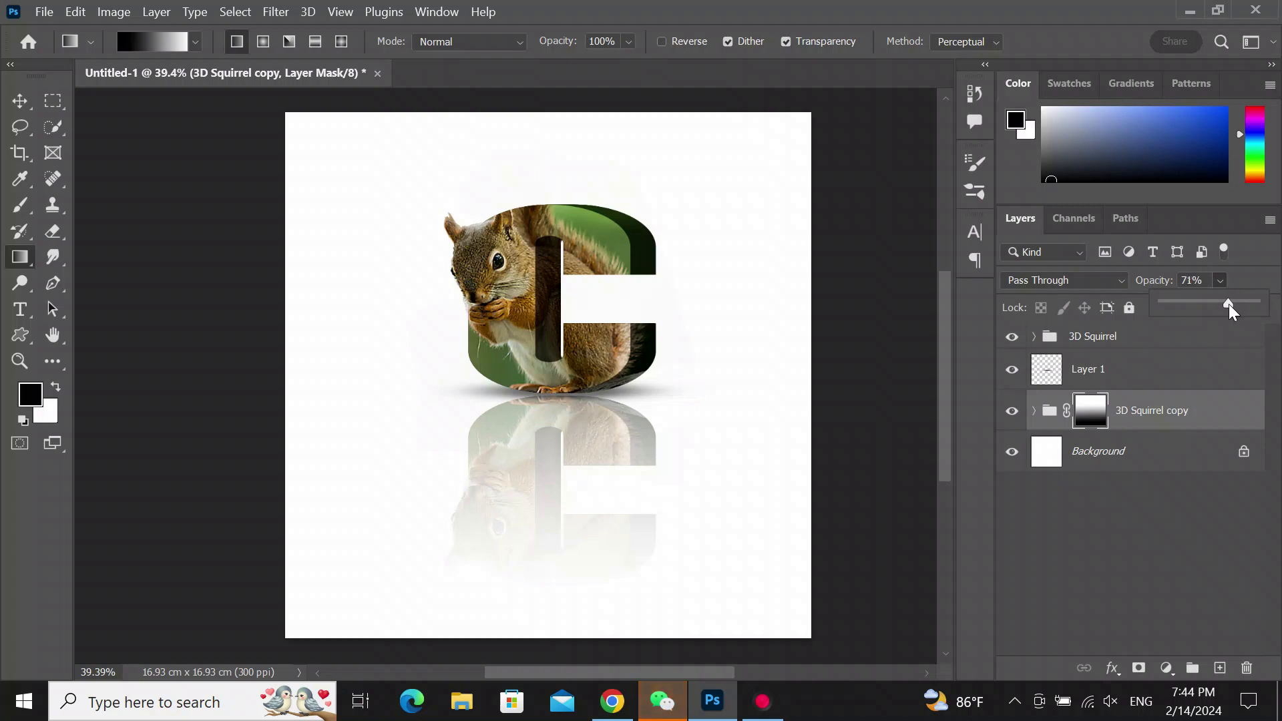